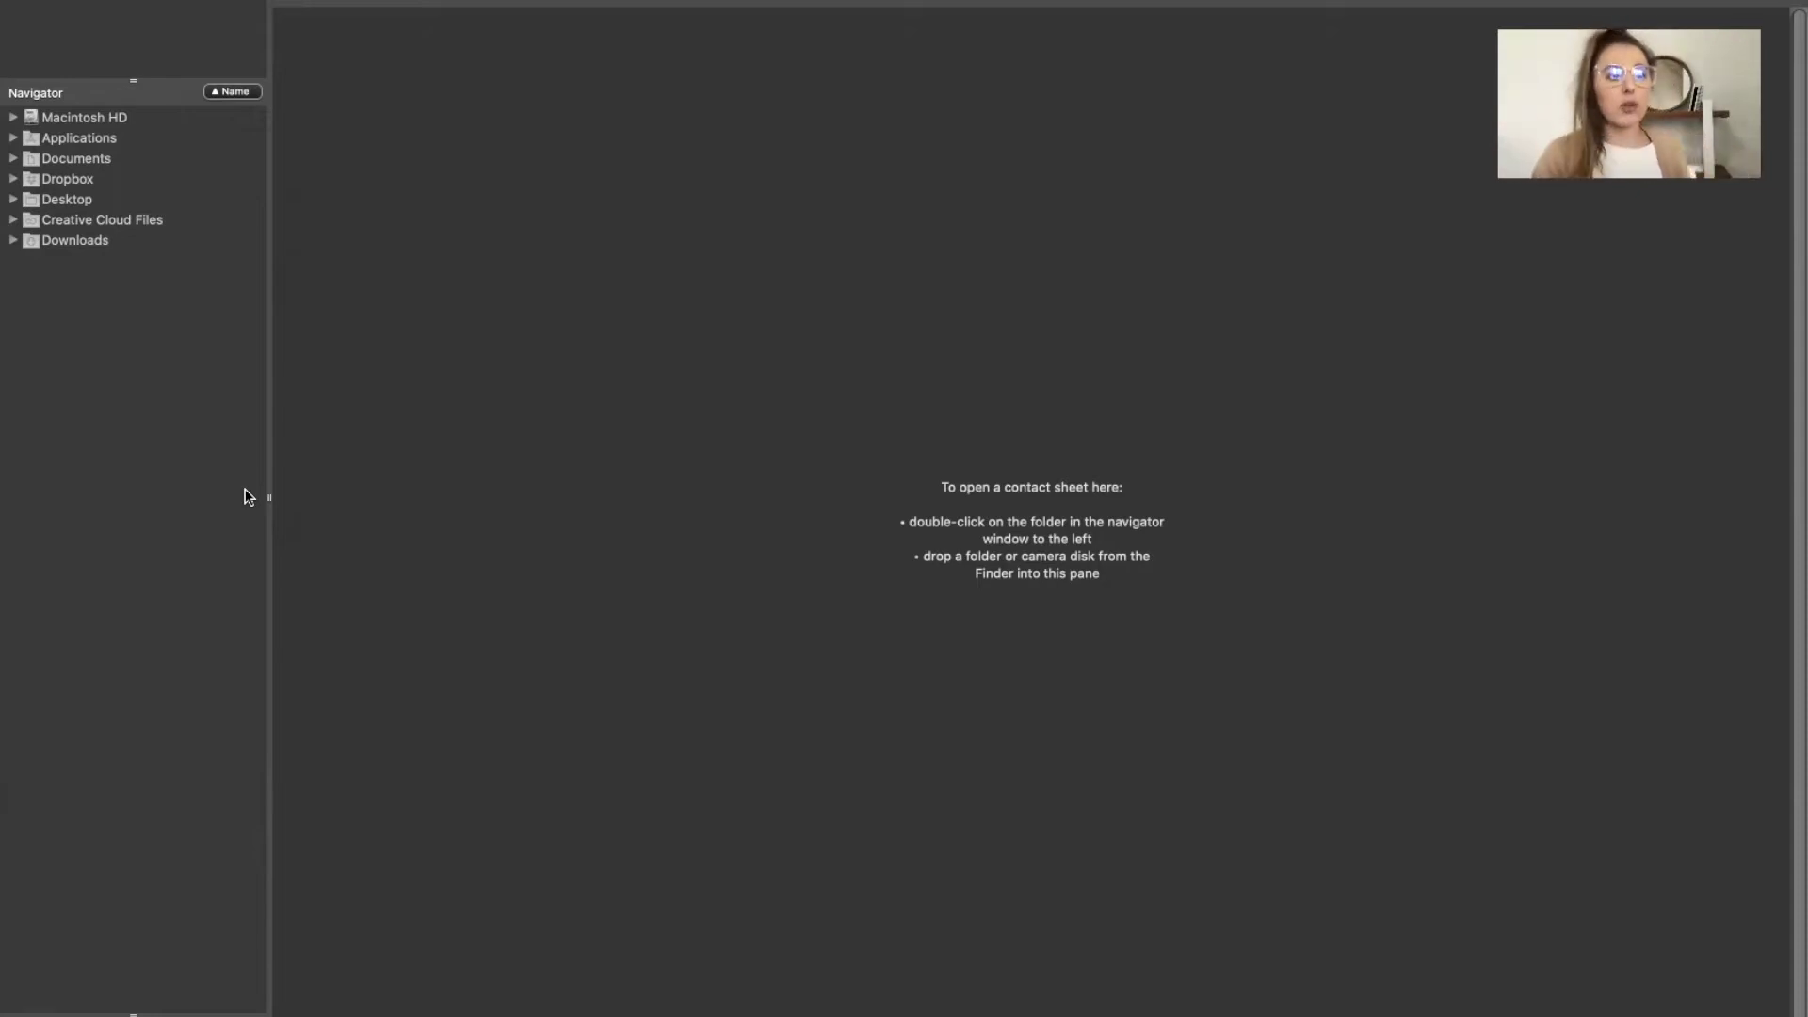
Skip ingest and open the EOS_DIGITAL card's DCIM > 253MSDCF folder as a contact sheet
key("super+g")
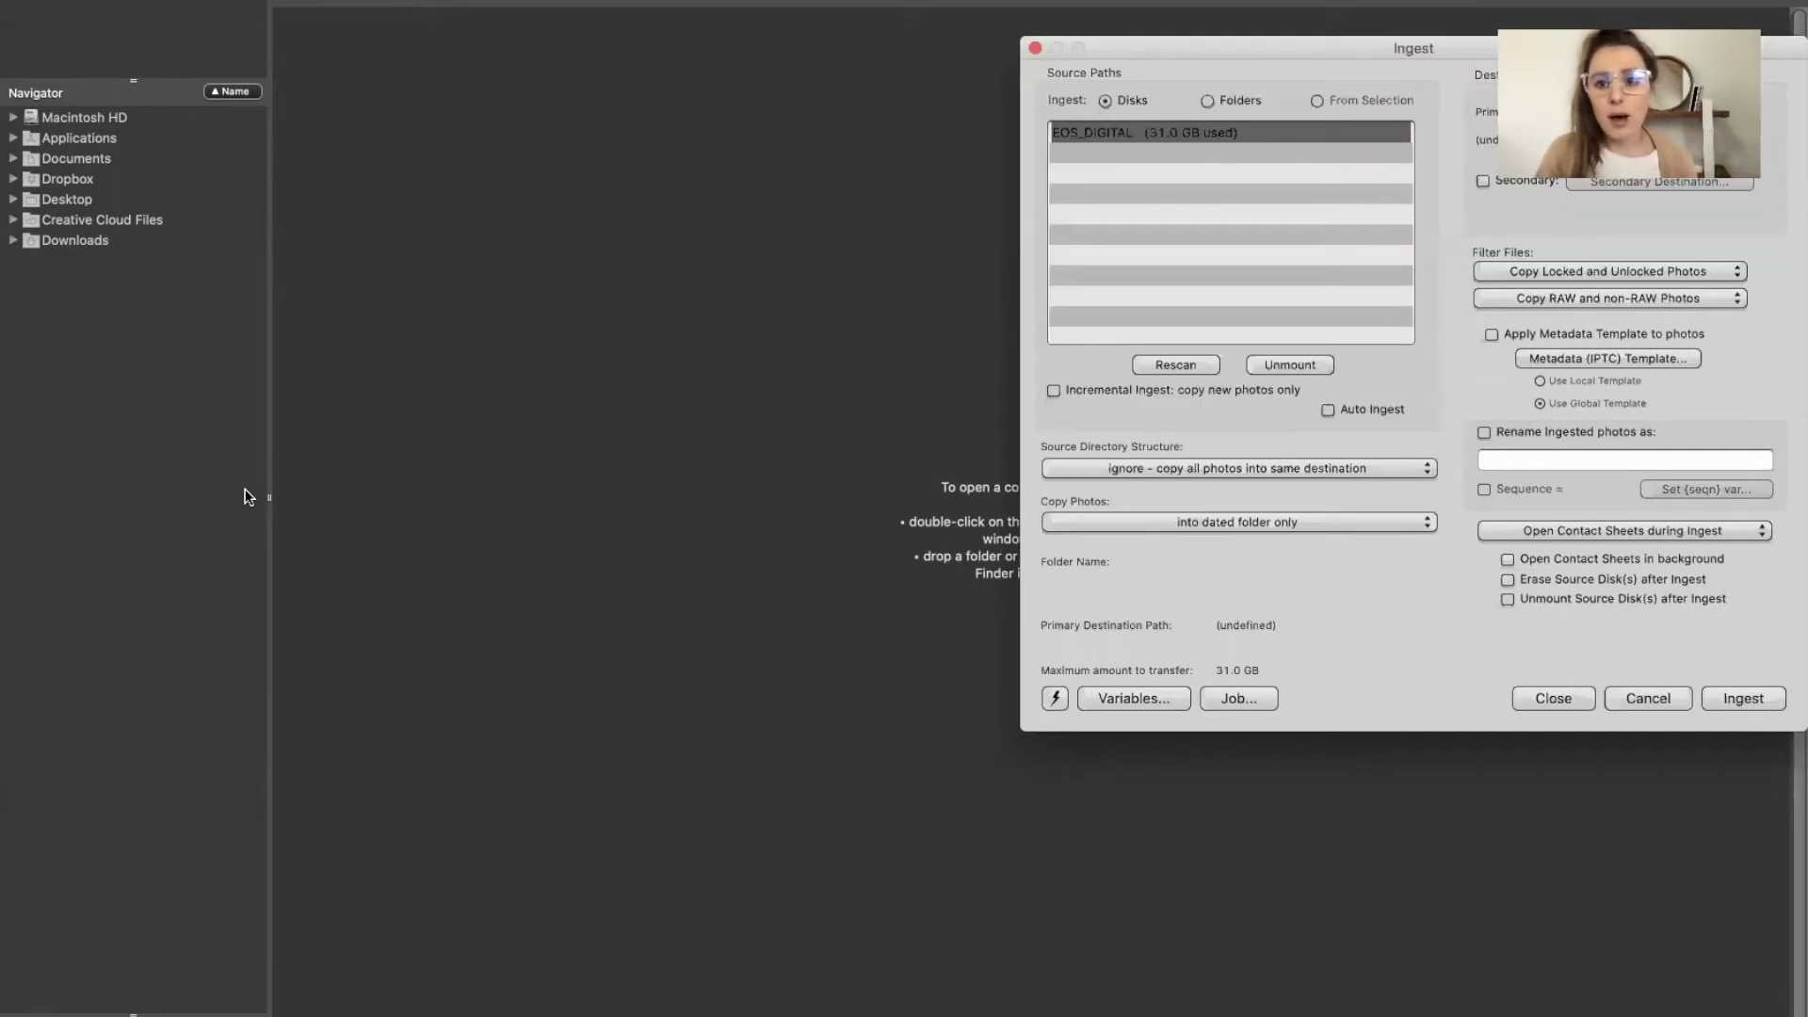
left_click(1549, 702)
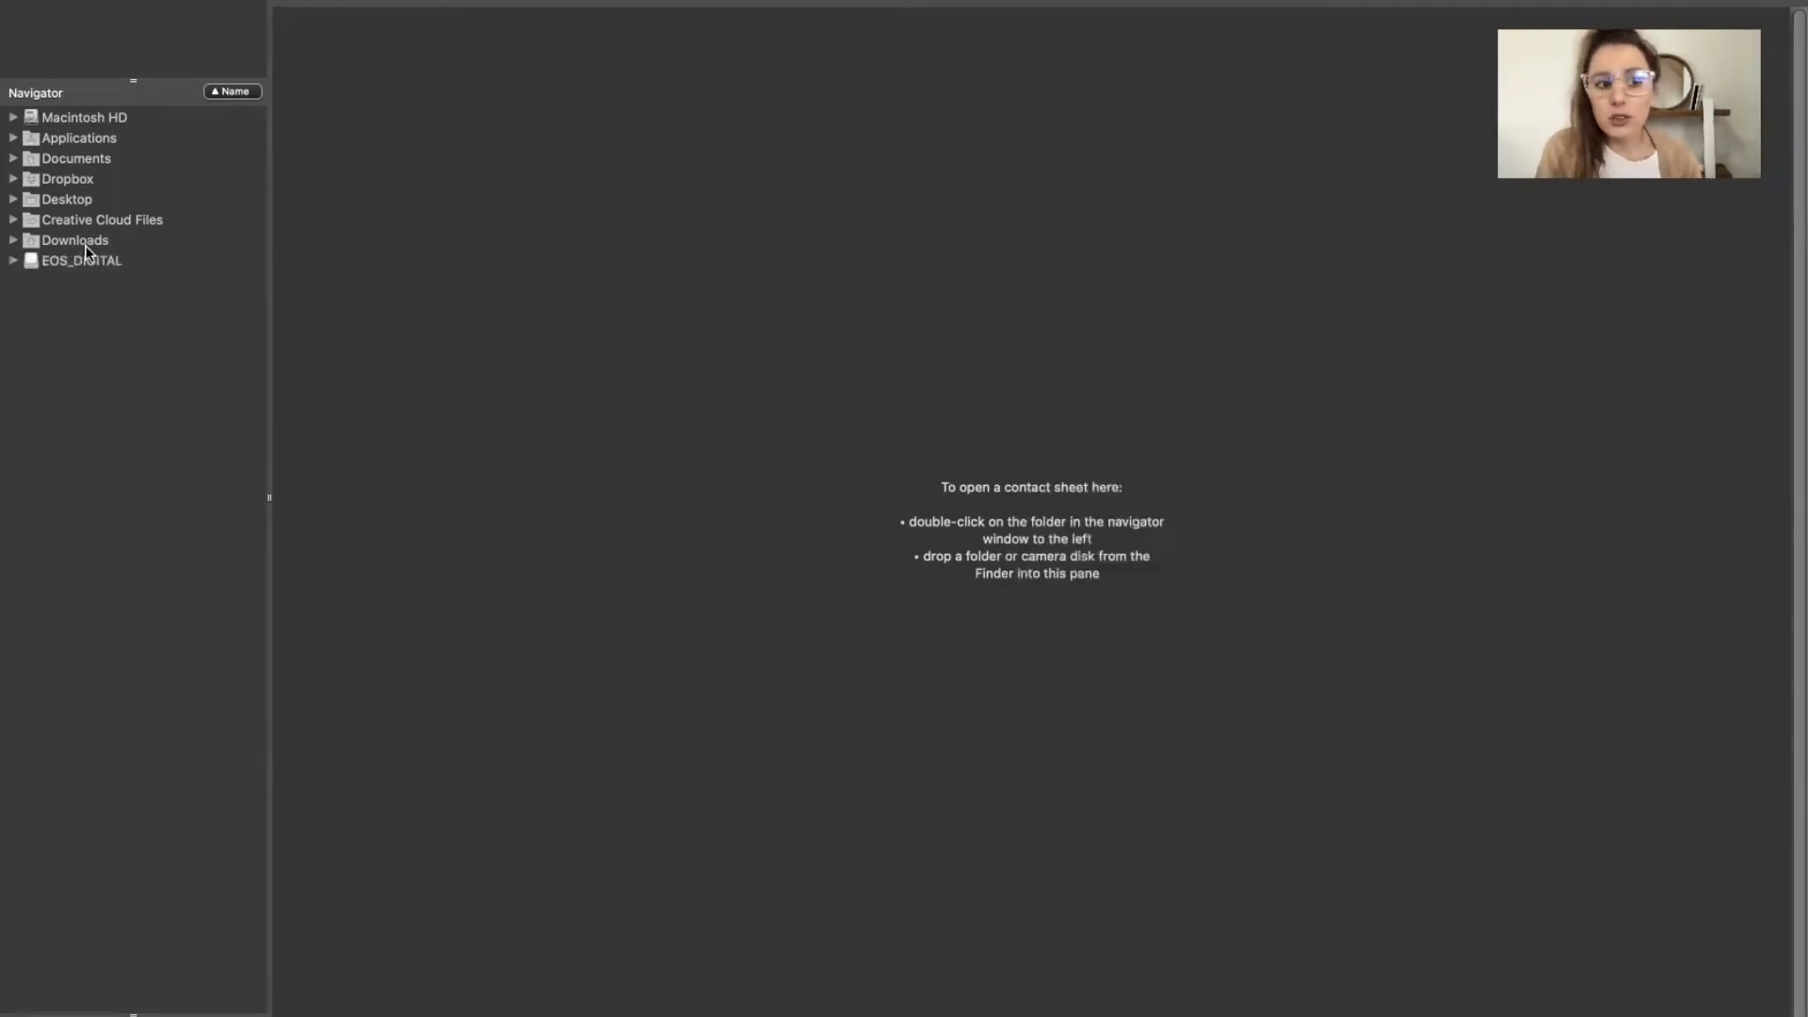
left_click(12, 261)
left_click(31, 301)
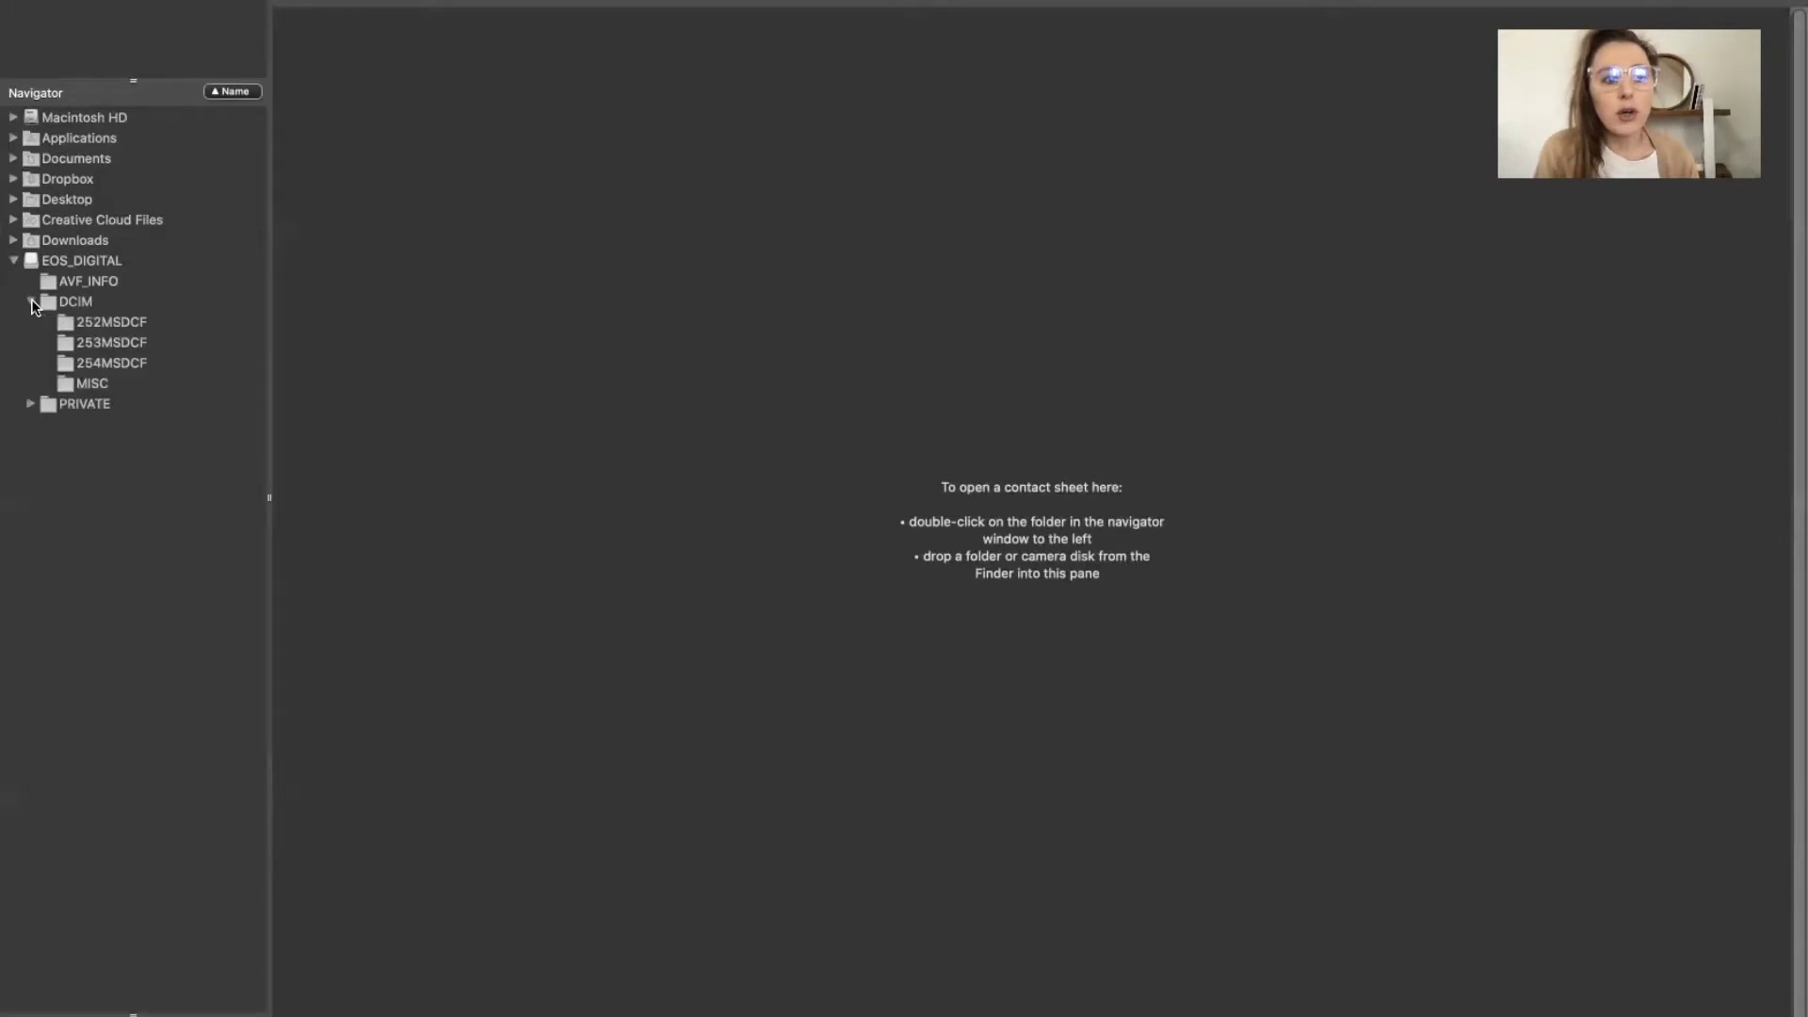
double_click(115, 341)
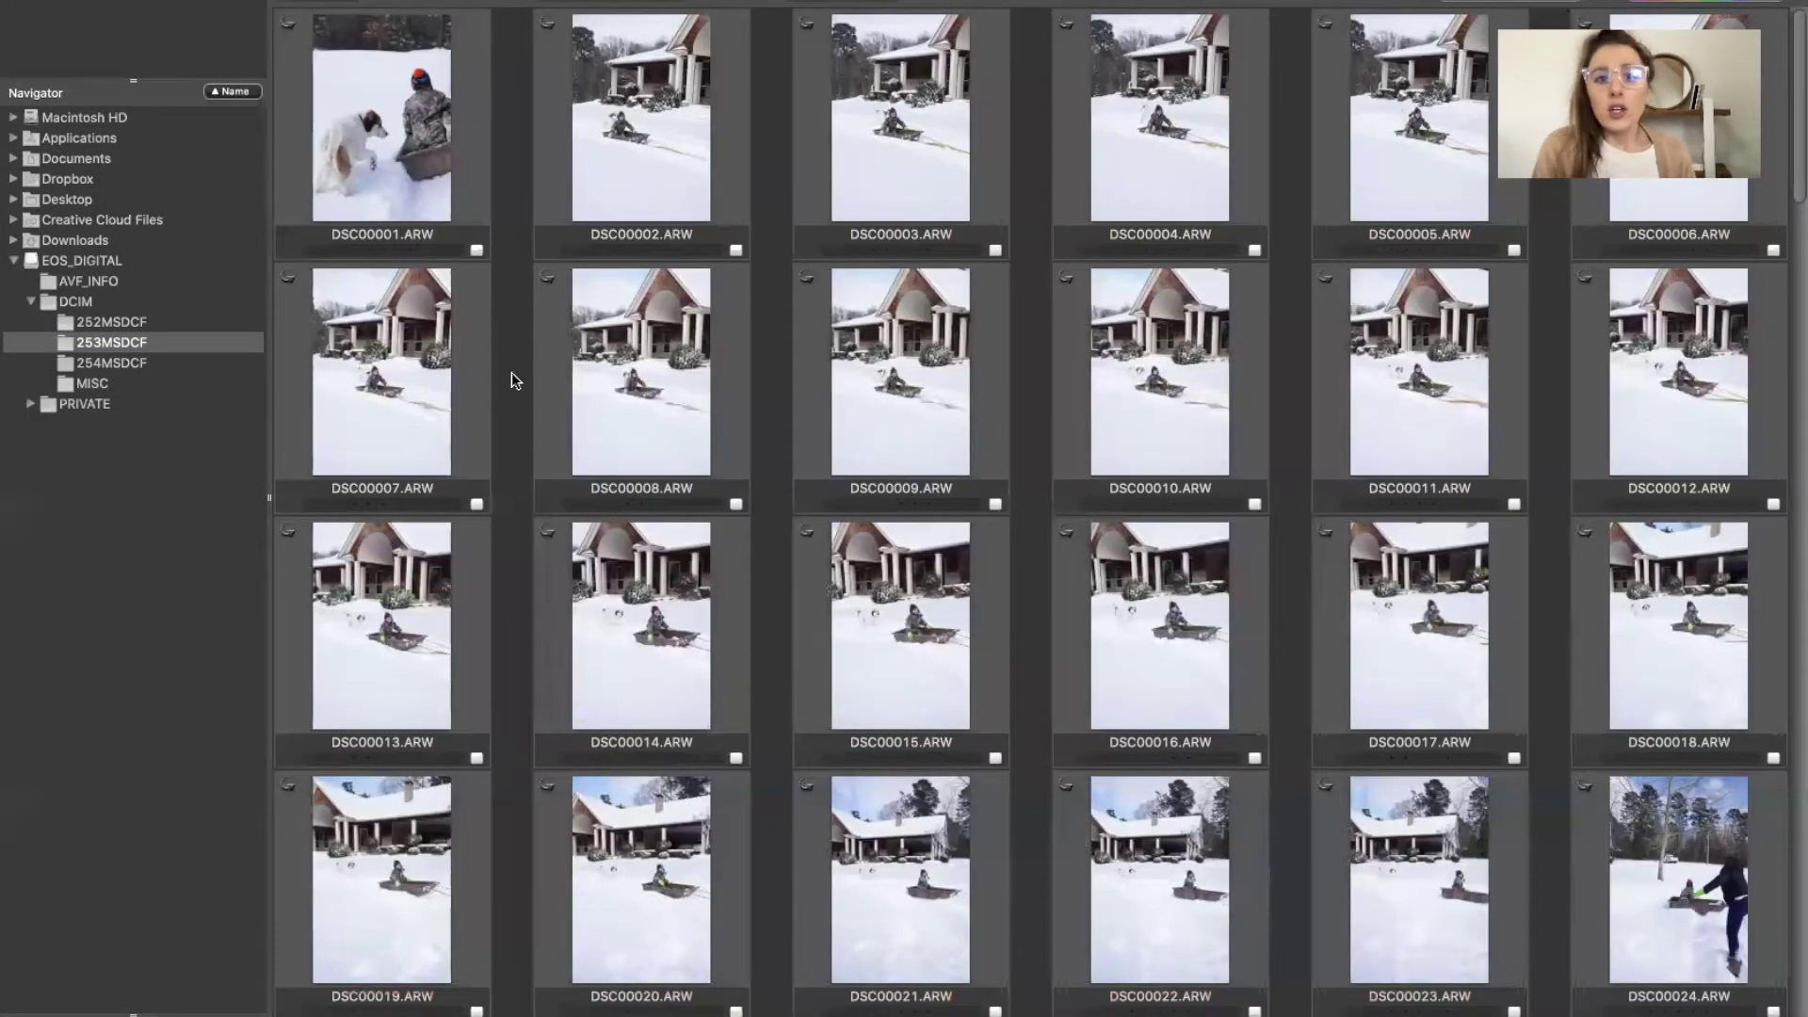
Scroll through the 253MSDCF sledding thumbnails, then switch to the desktop via Mission Control
mouse_move(412, 184)
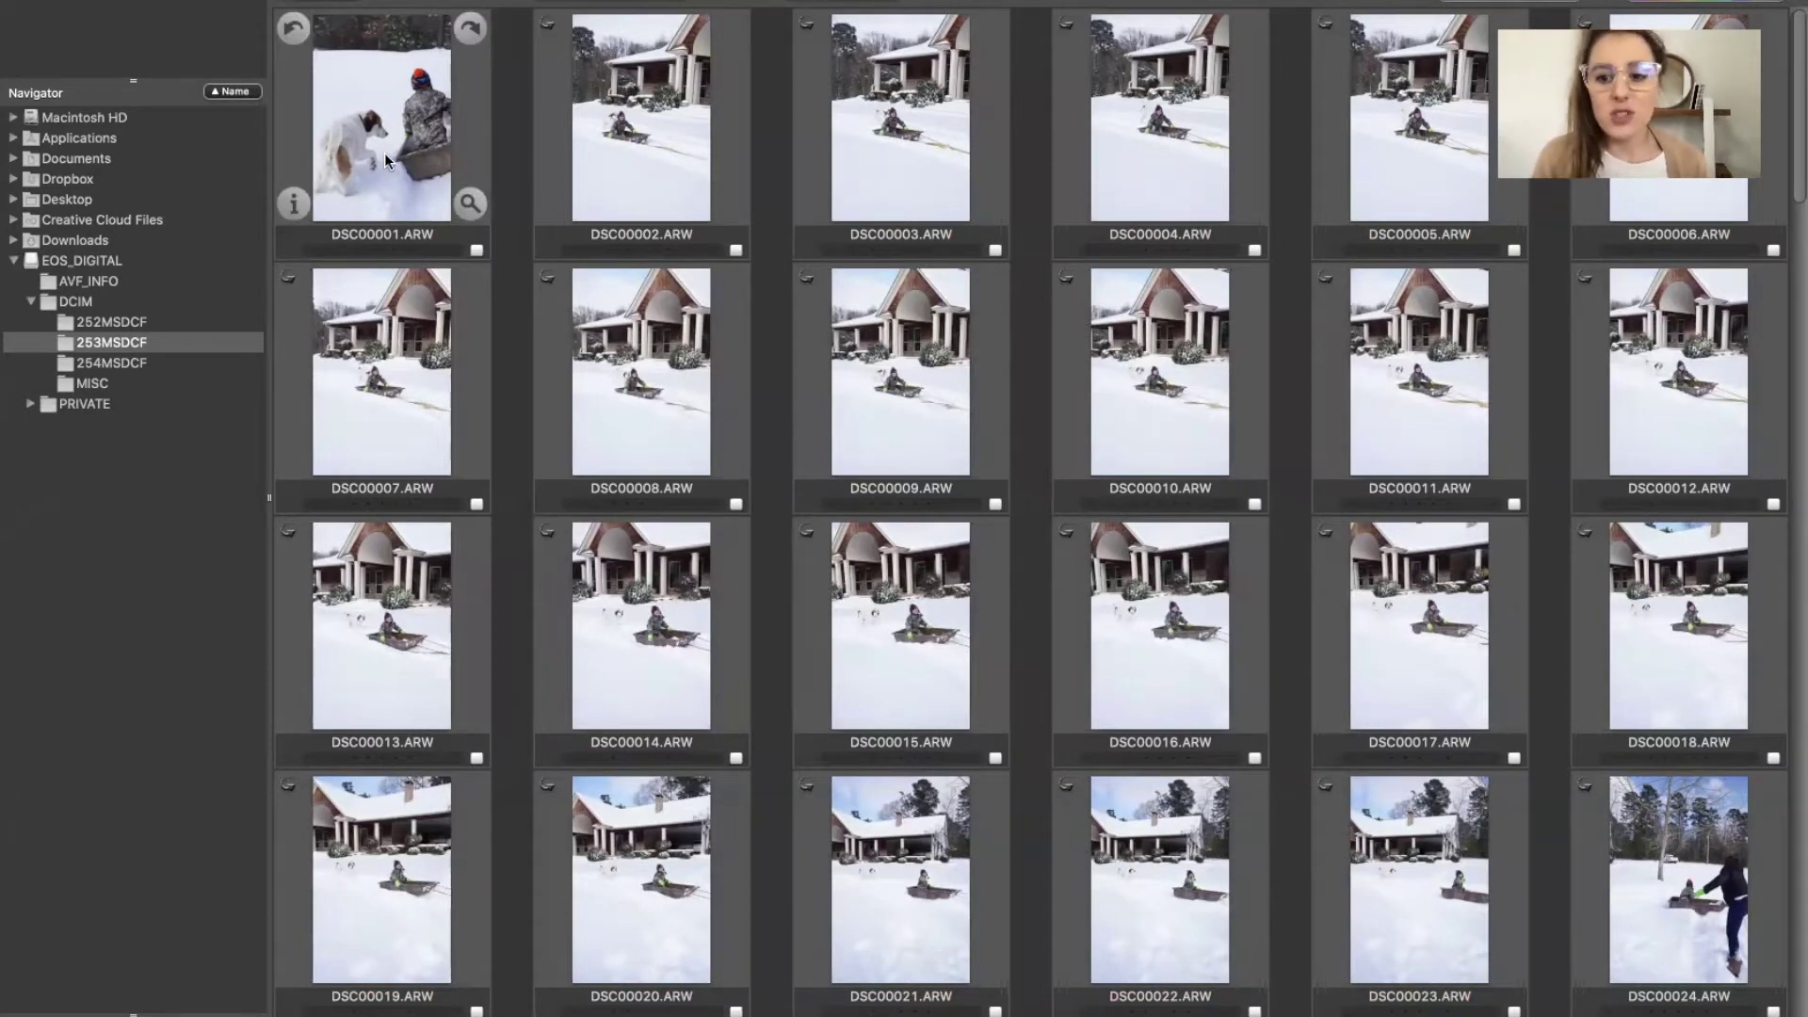
scroll(384, 152, "down", 15)
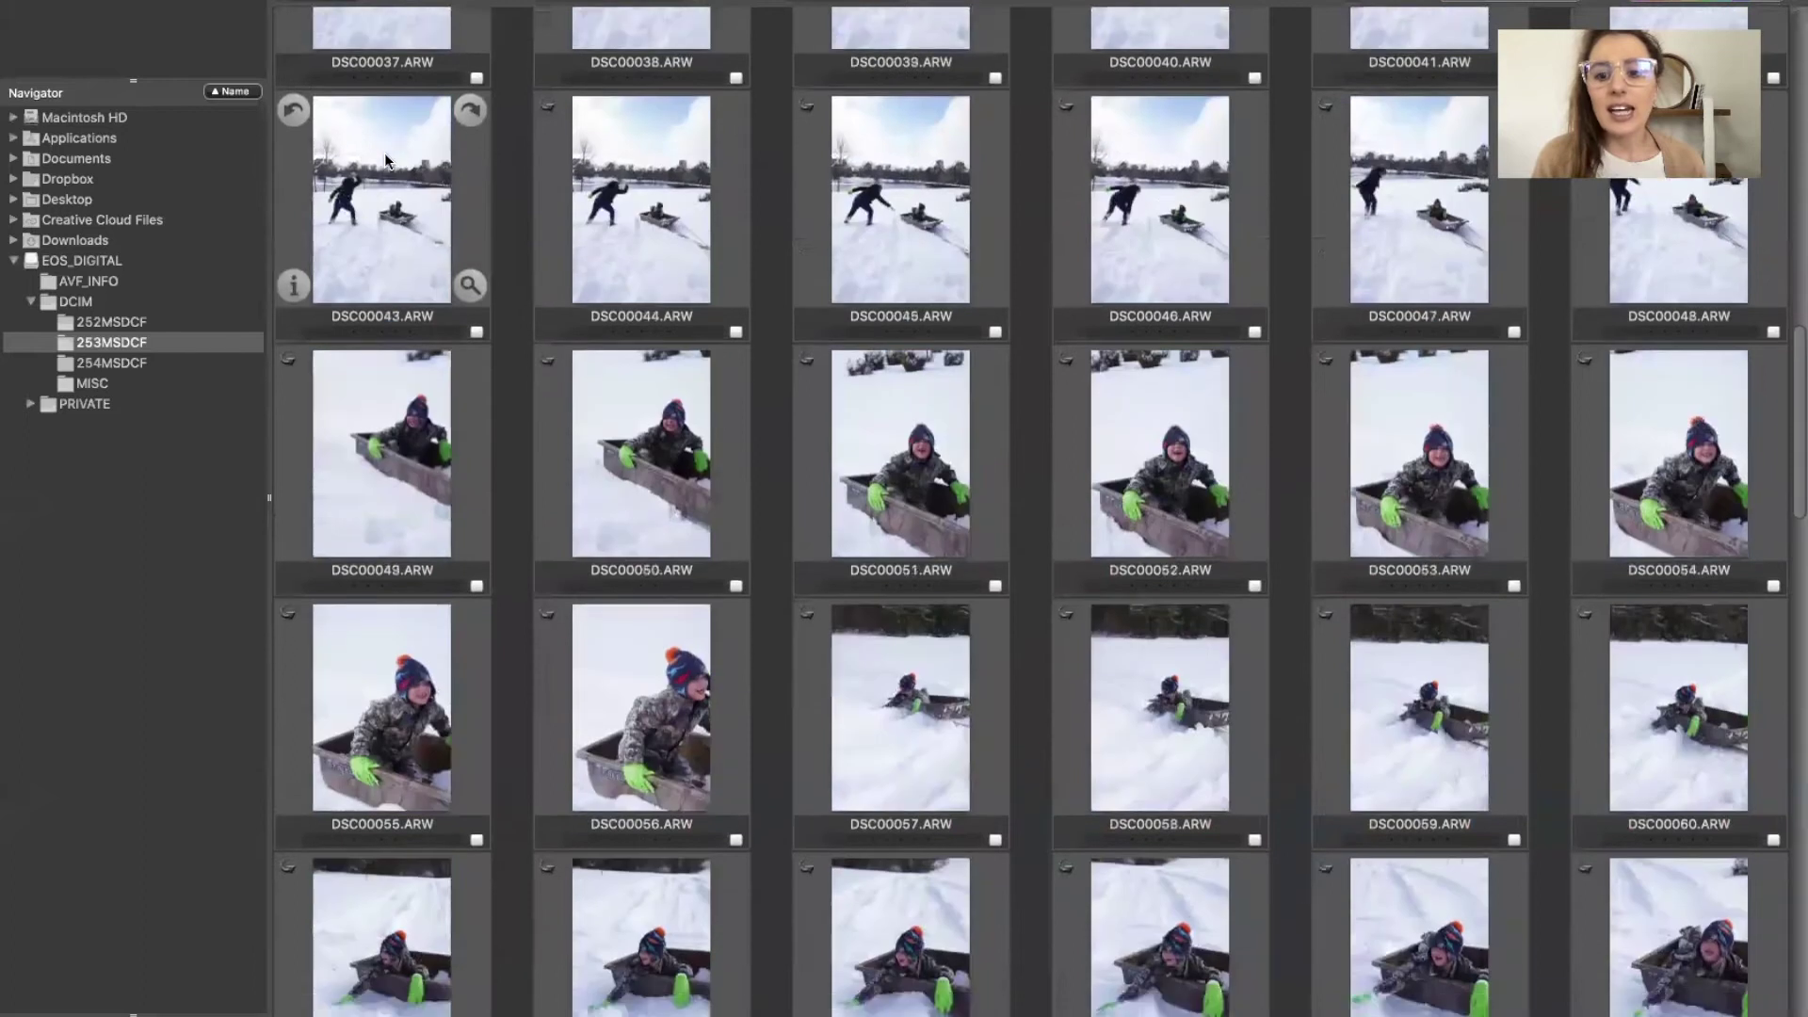
scroll(385, 156, "down", 4)
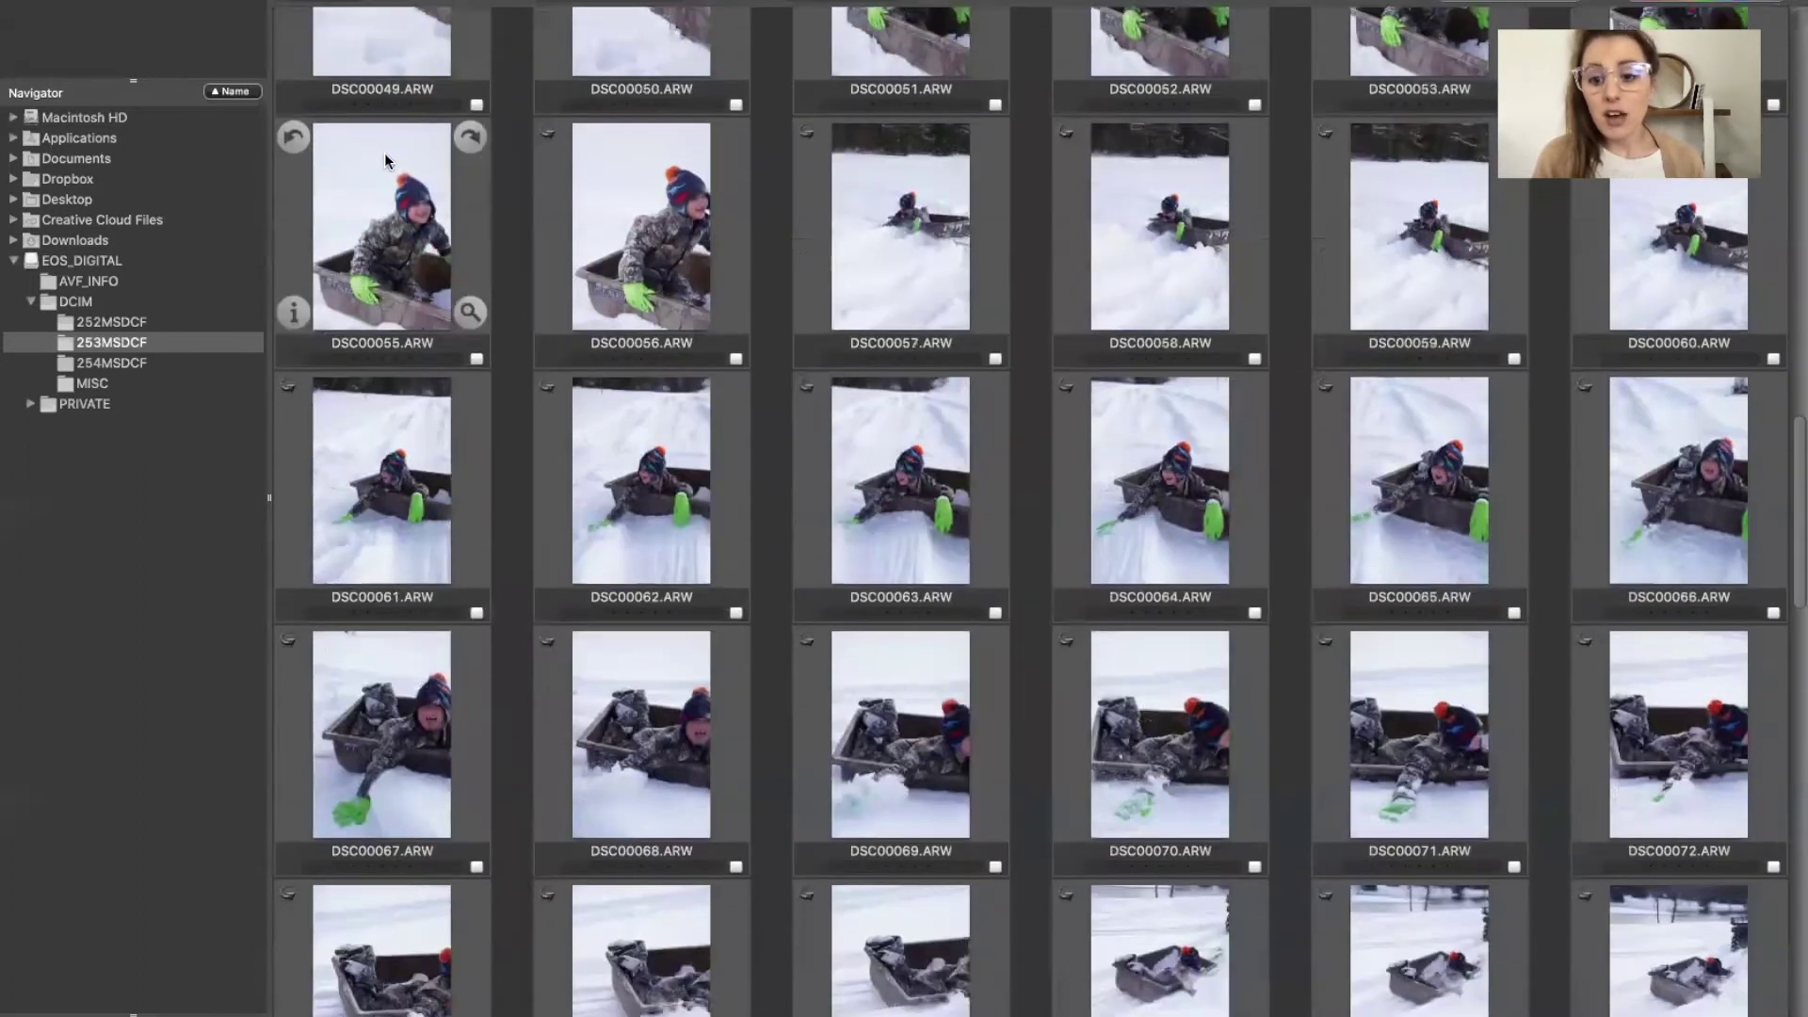
scroll(384, 153, "down", 8)
scroll(384, 152, "up", 7)
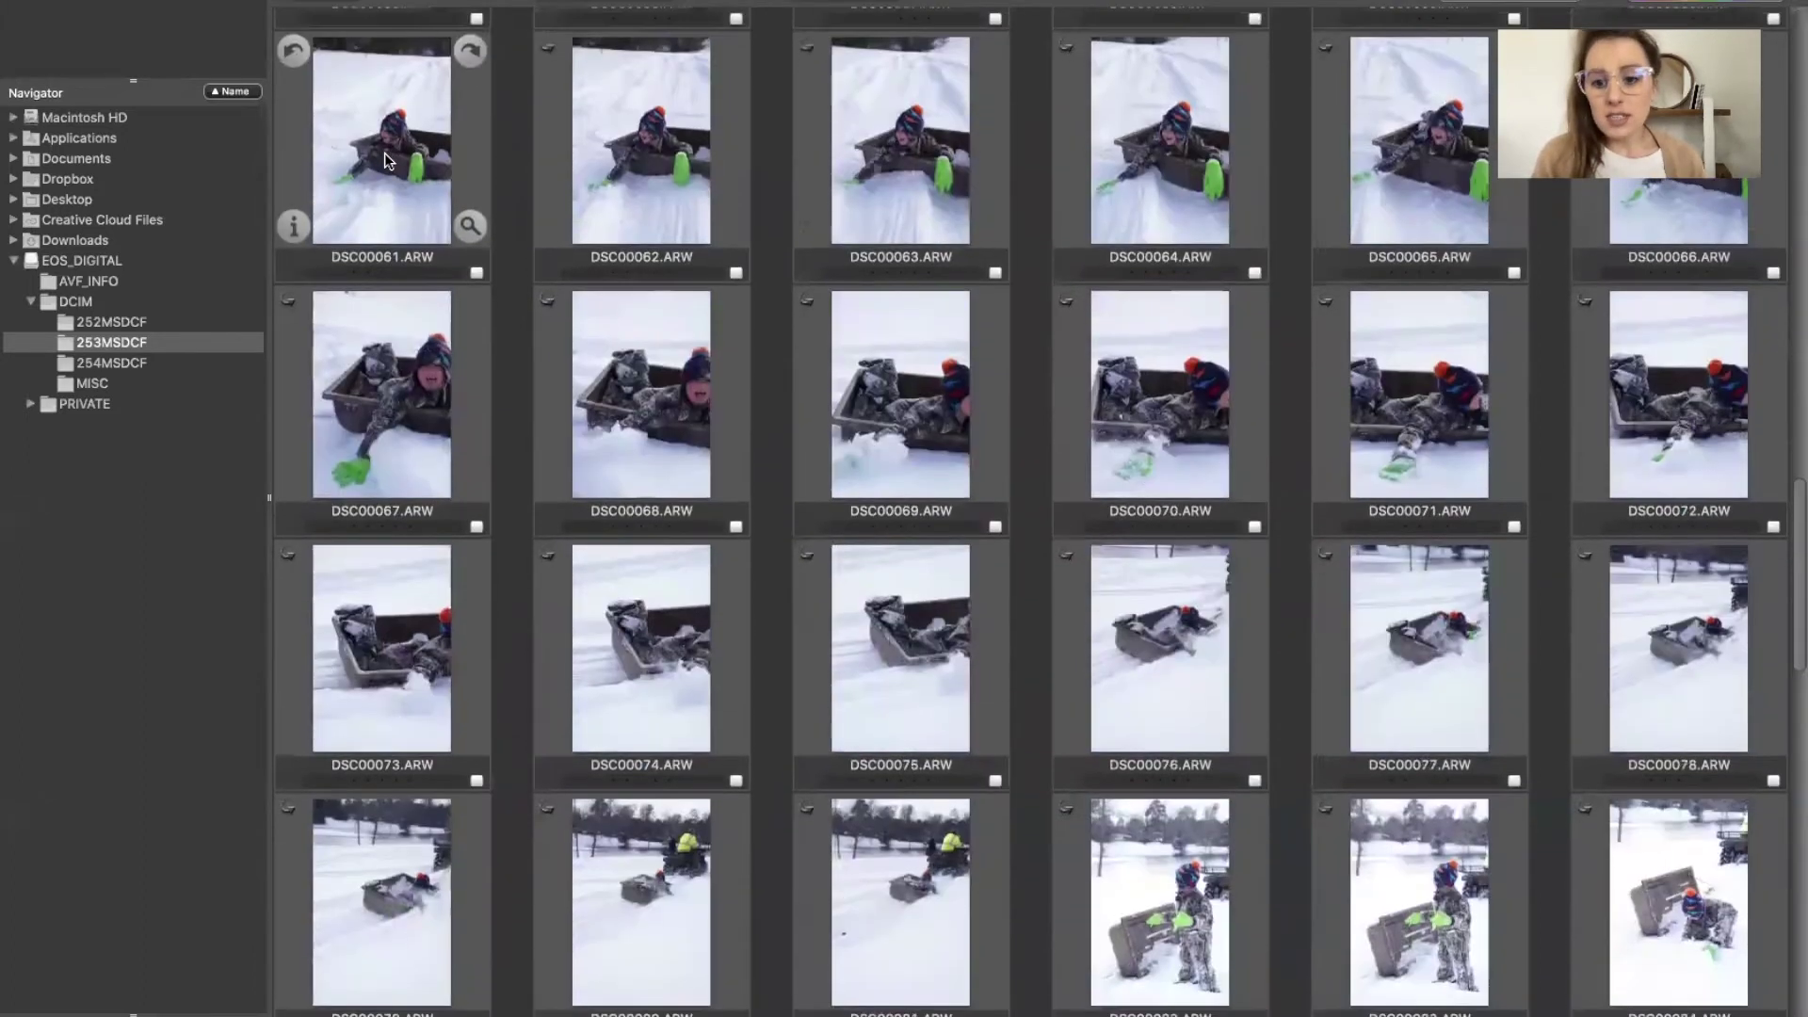
scroll(385, 153, "up", 15)
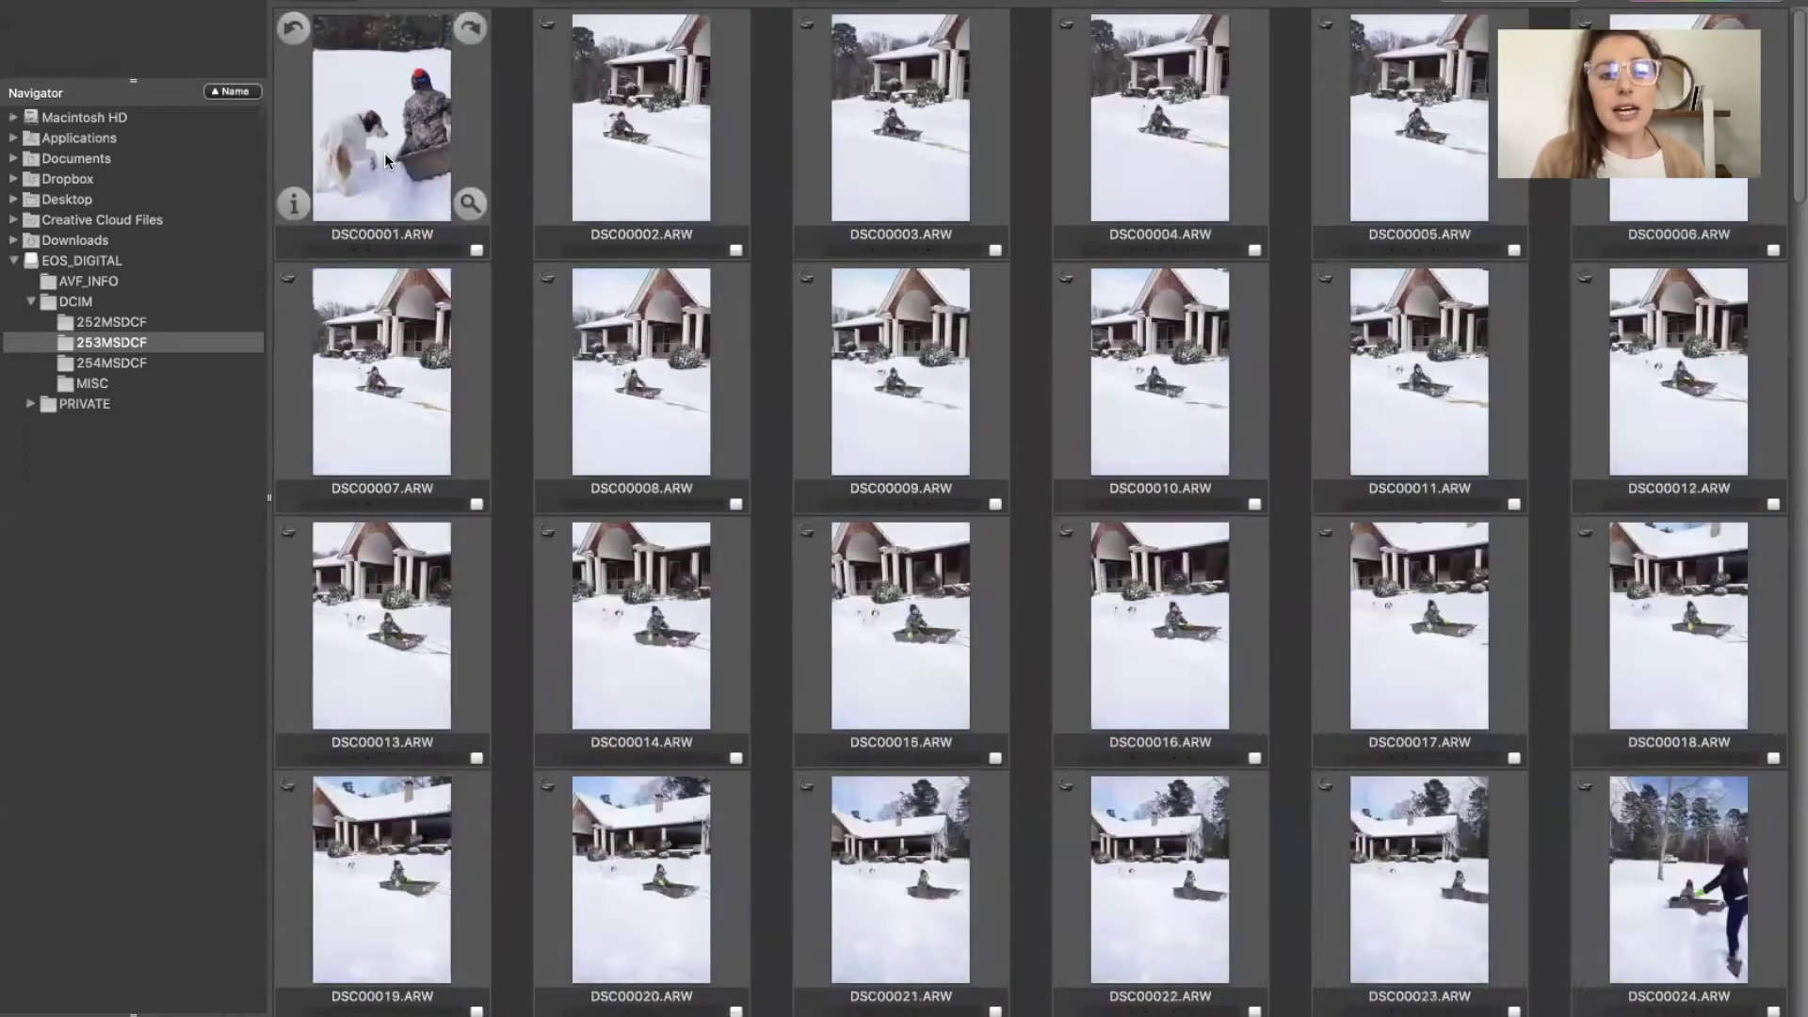
key("ctrl+Up")
left_click(482, 198)
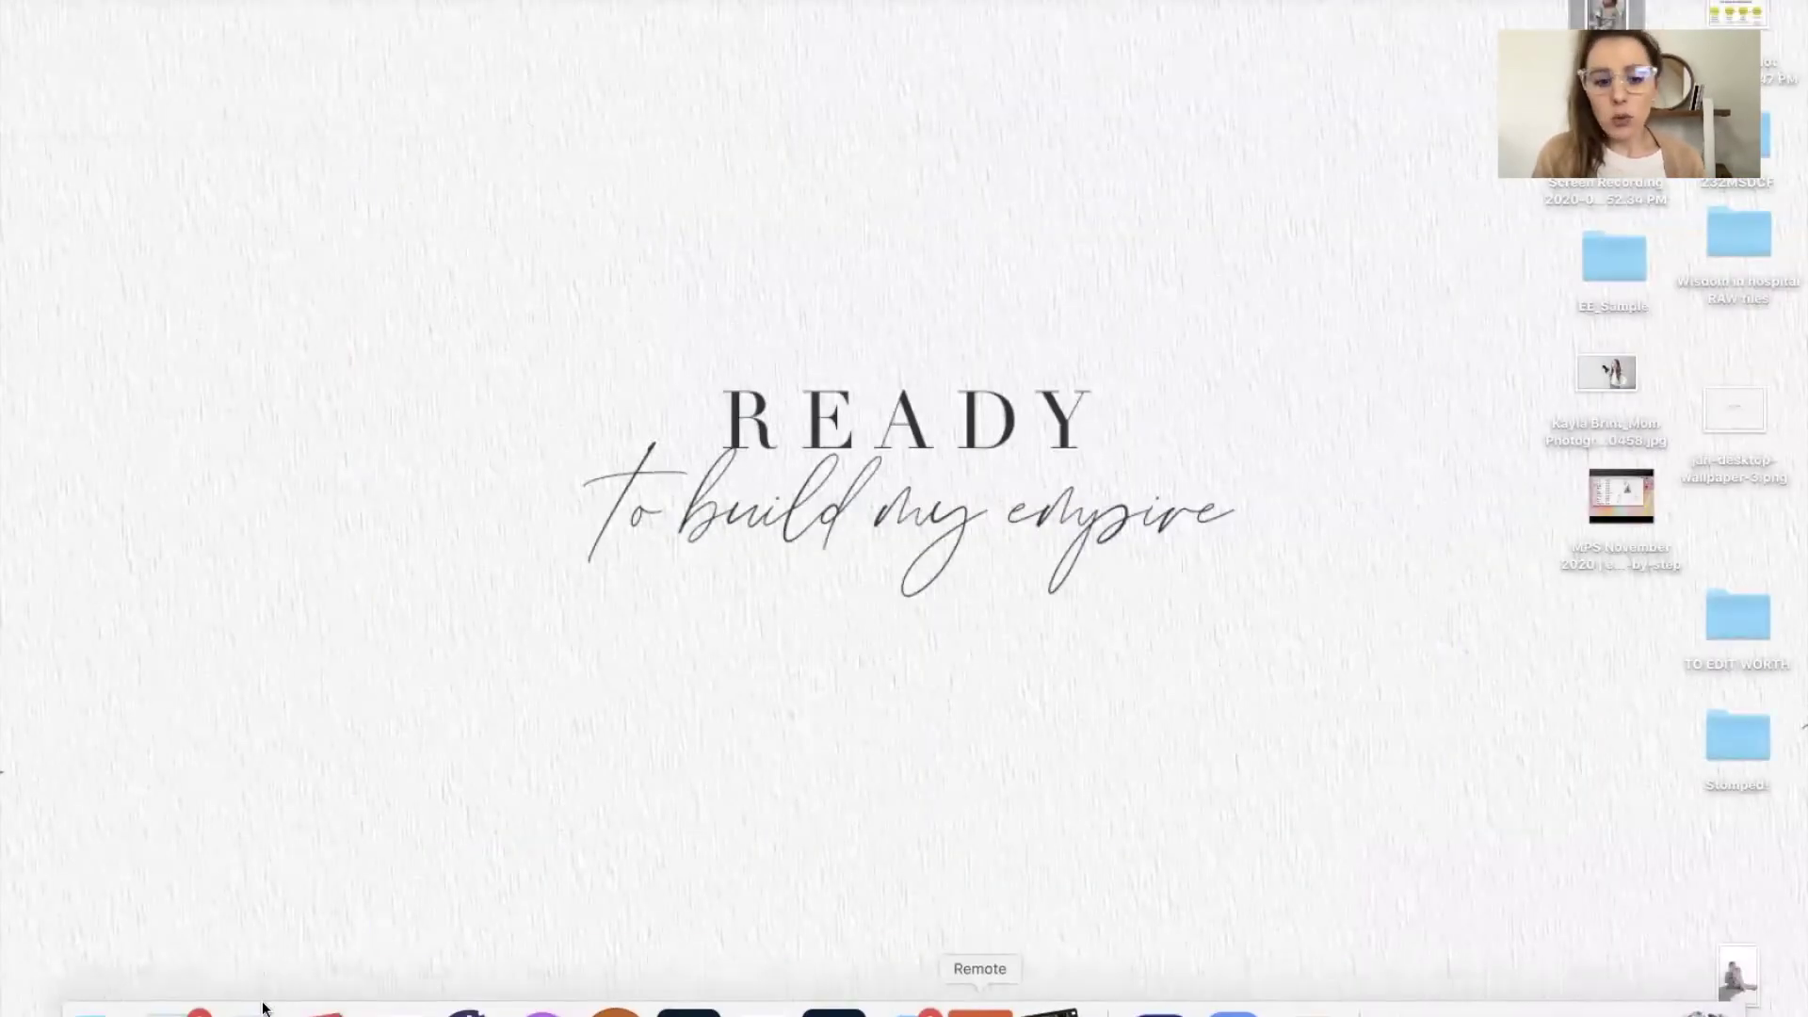
Restore Finder and open the EOS_DIGITAL card from the desktop
left_click(95, 994)
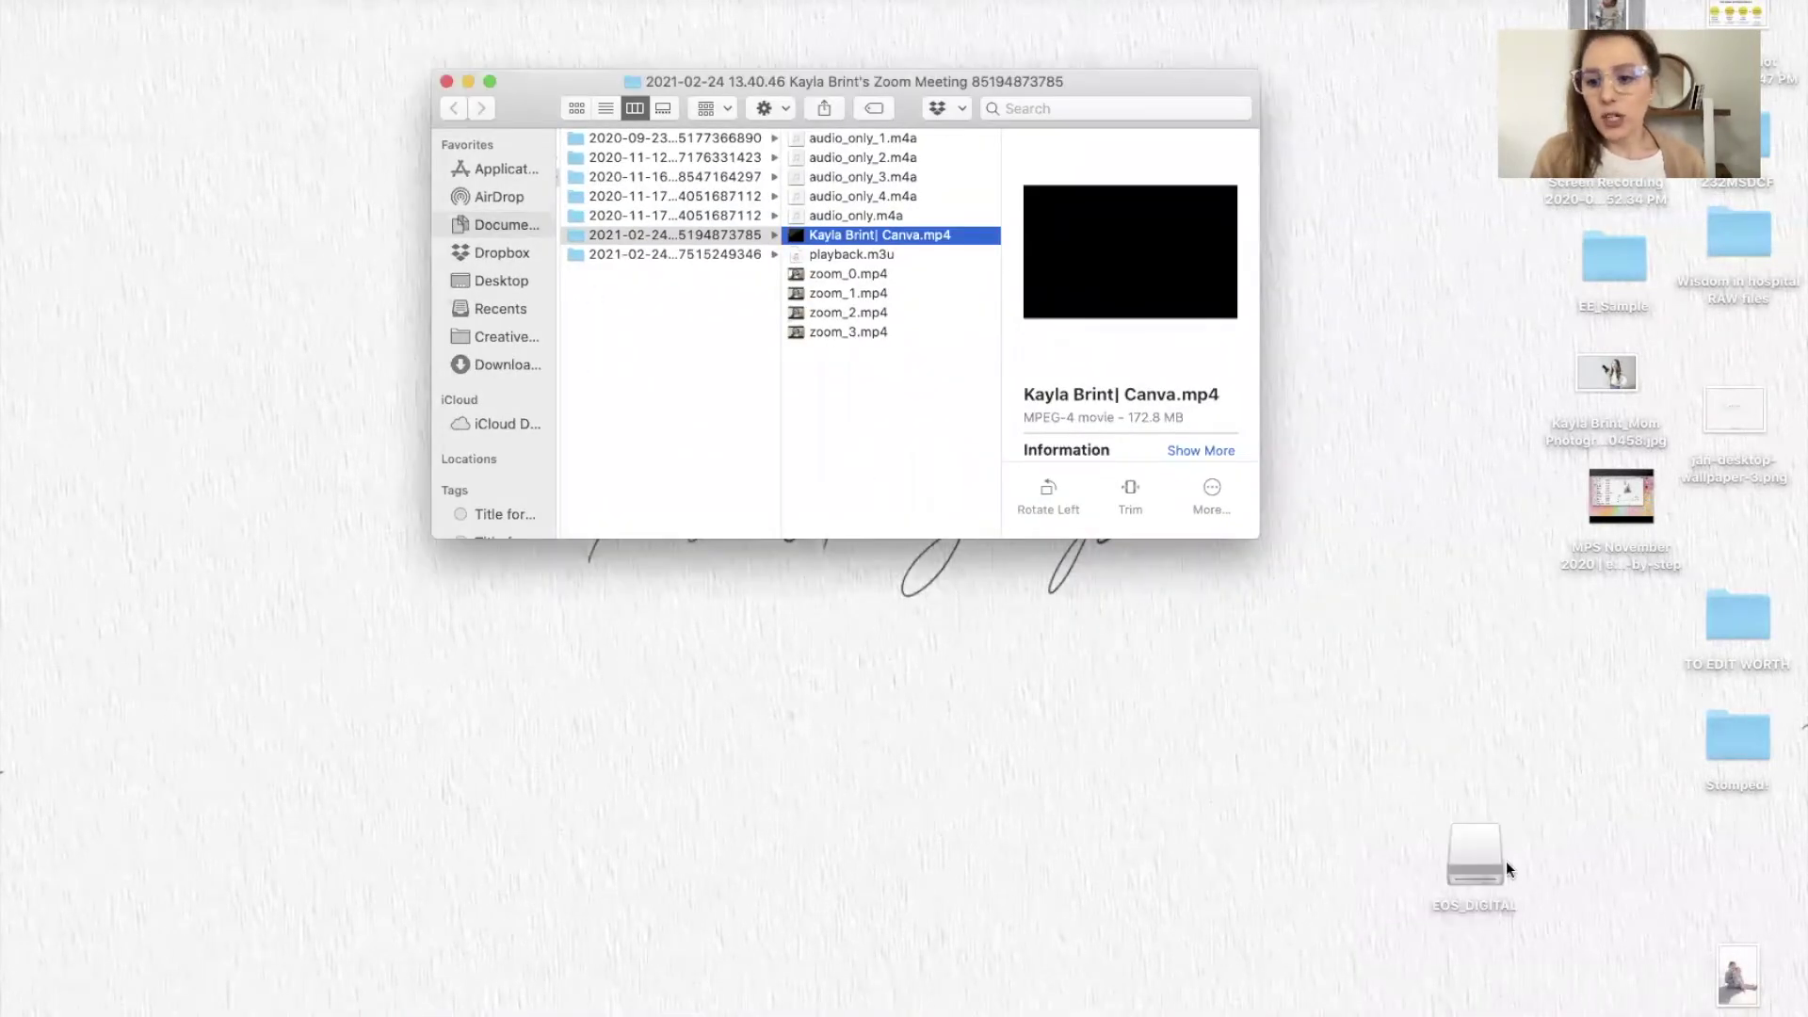
left_click(1472, 865)
double_click(1468, 861)
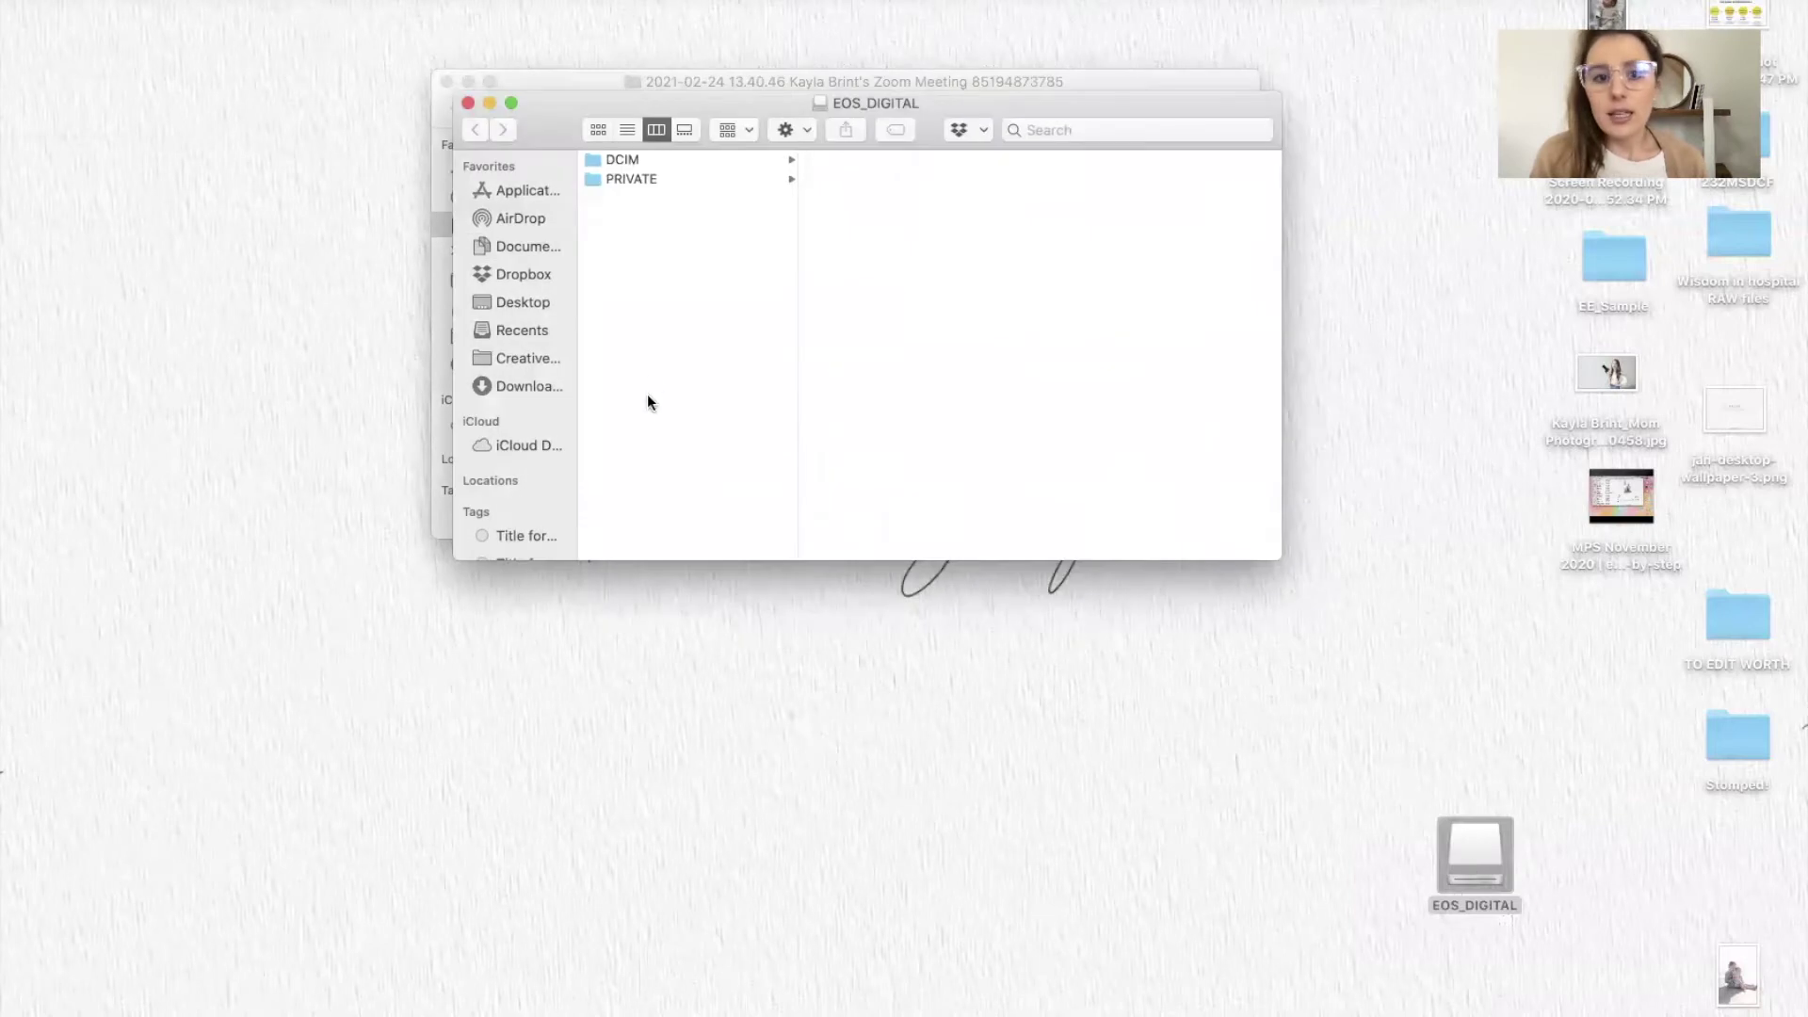
Go to DCIM > 252MSDCF and Quick Look DSC00766.ARW at full size
left_click(630, 160)
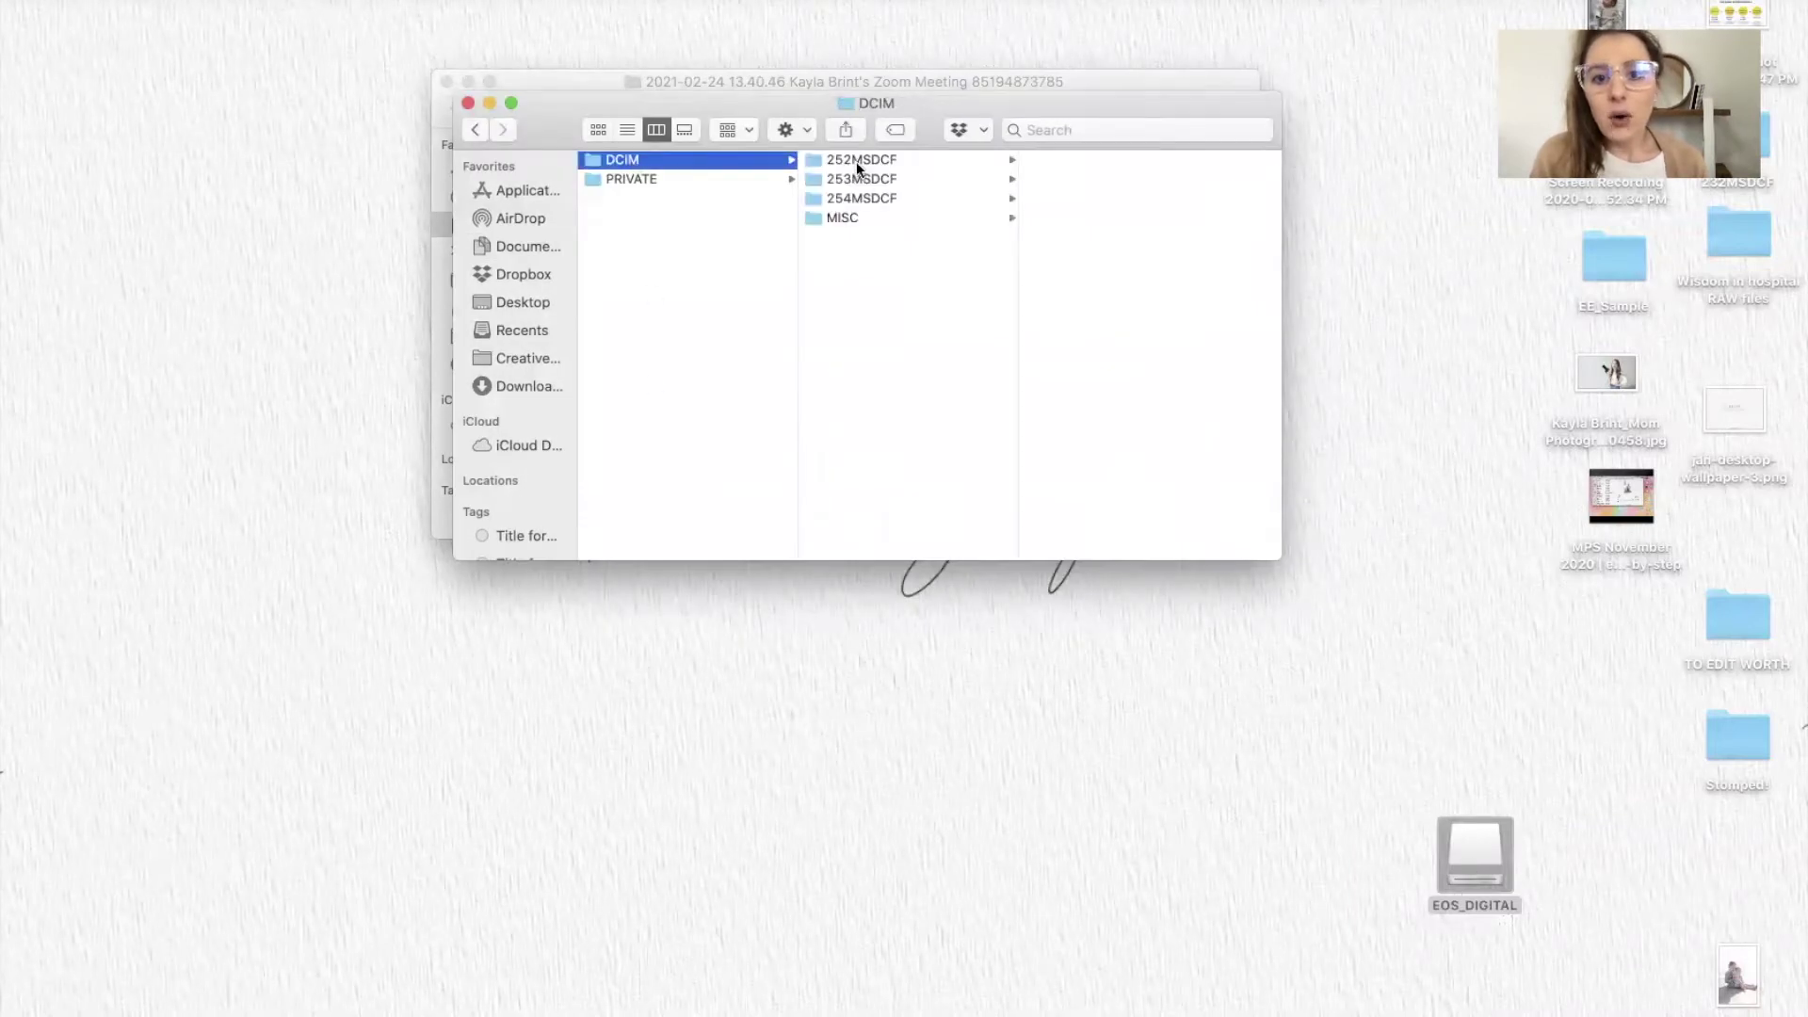
left_click(857, 162)
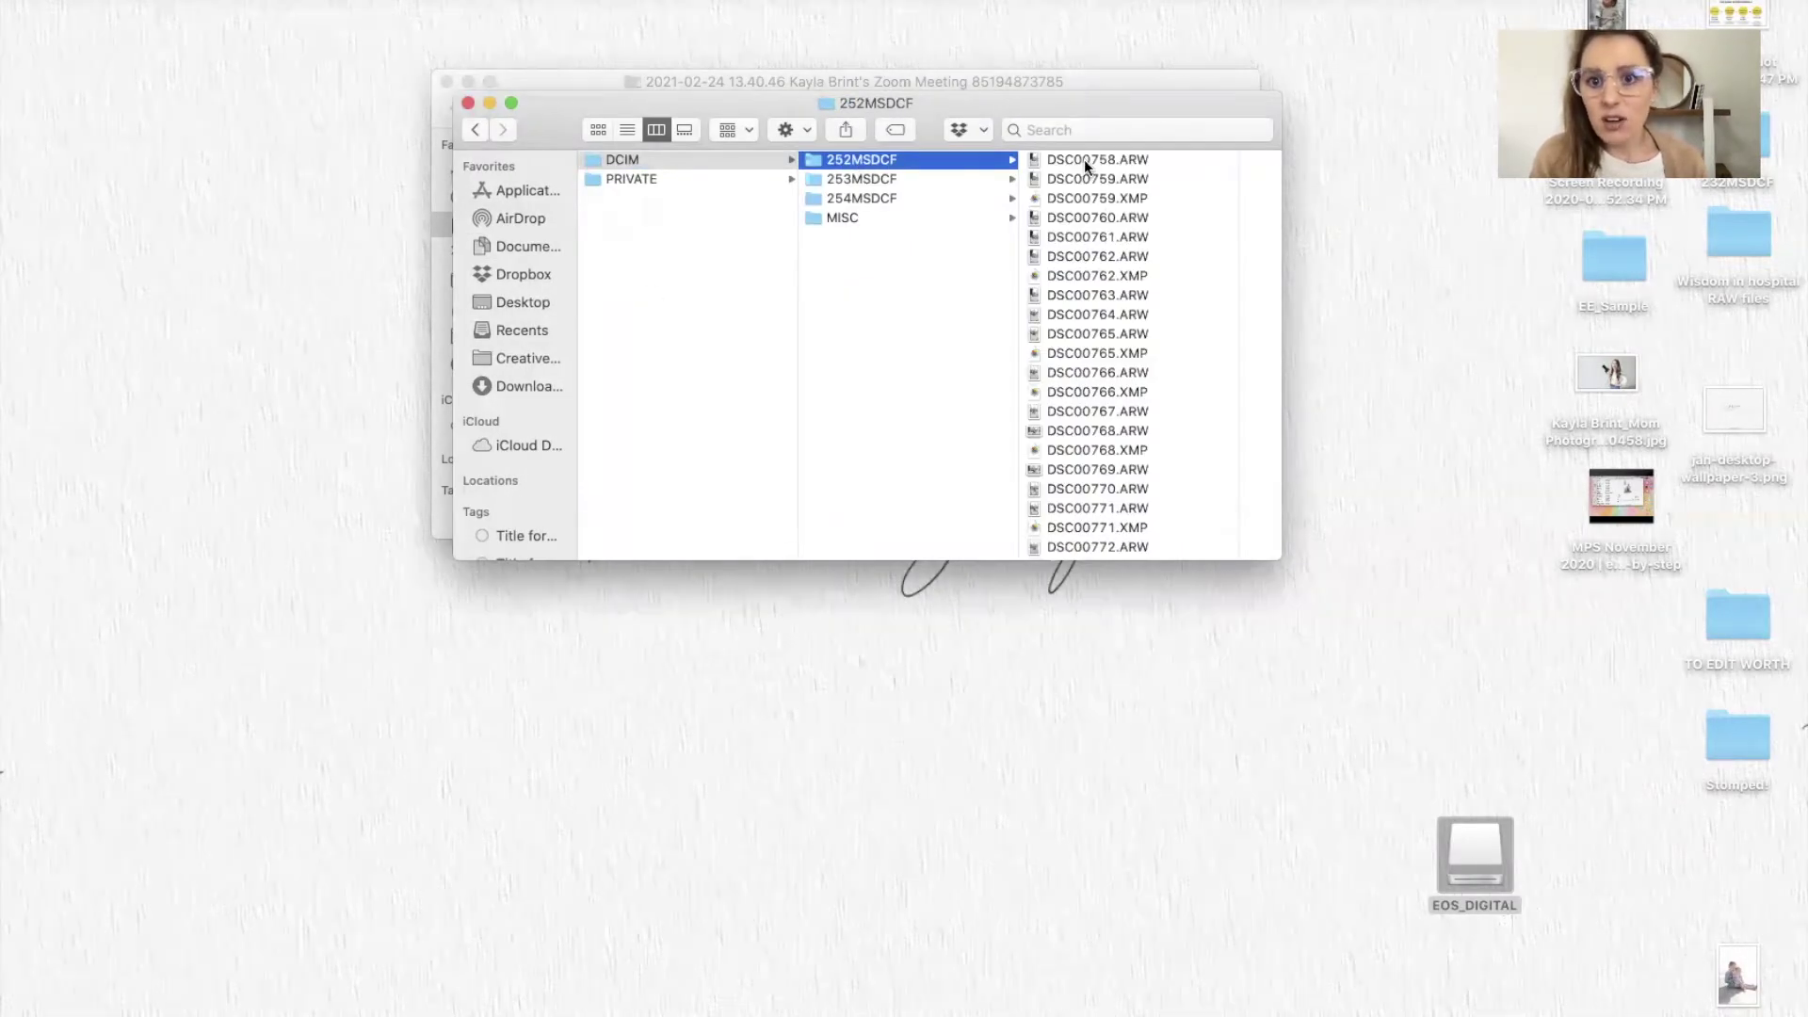
left_click(1083, 256)
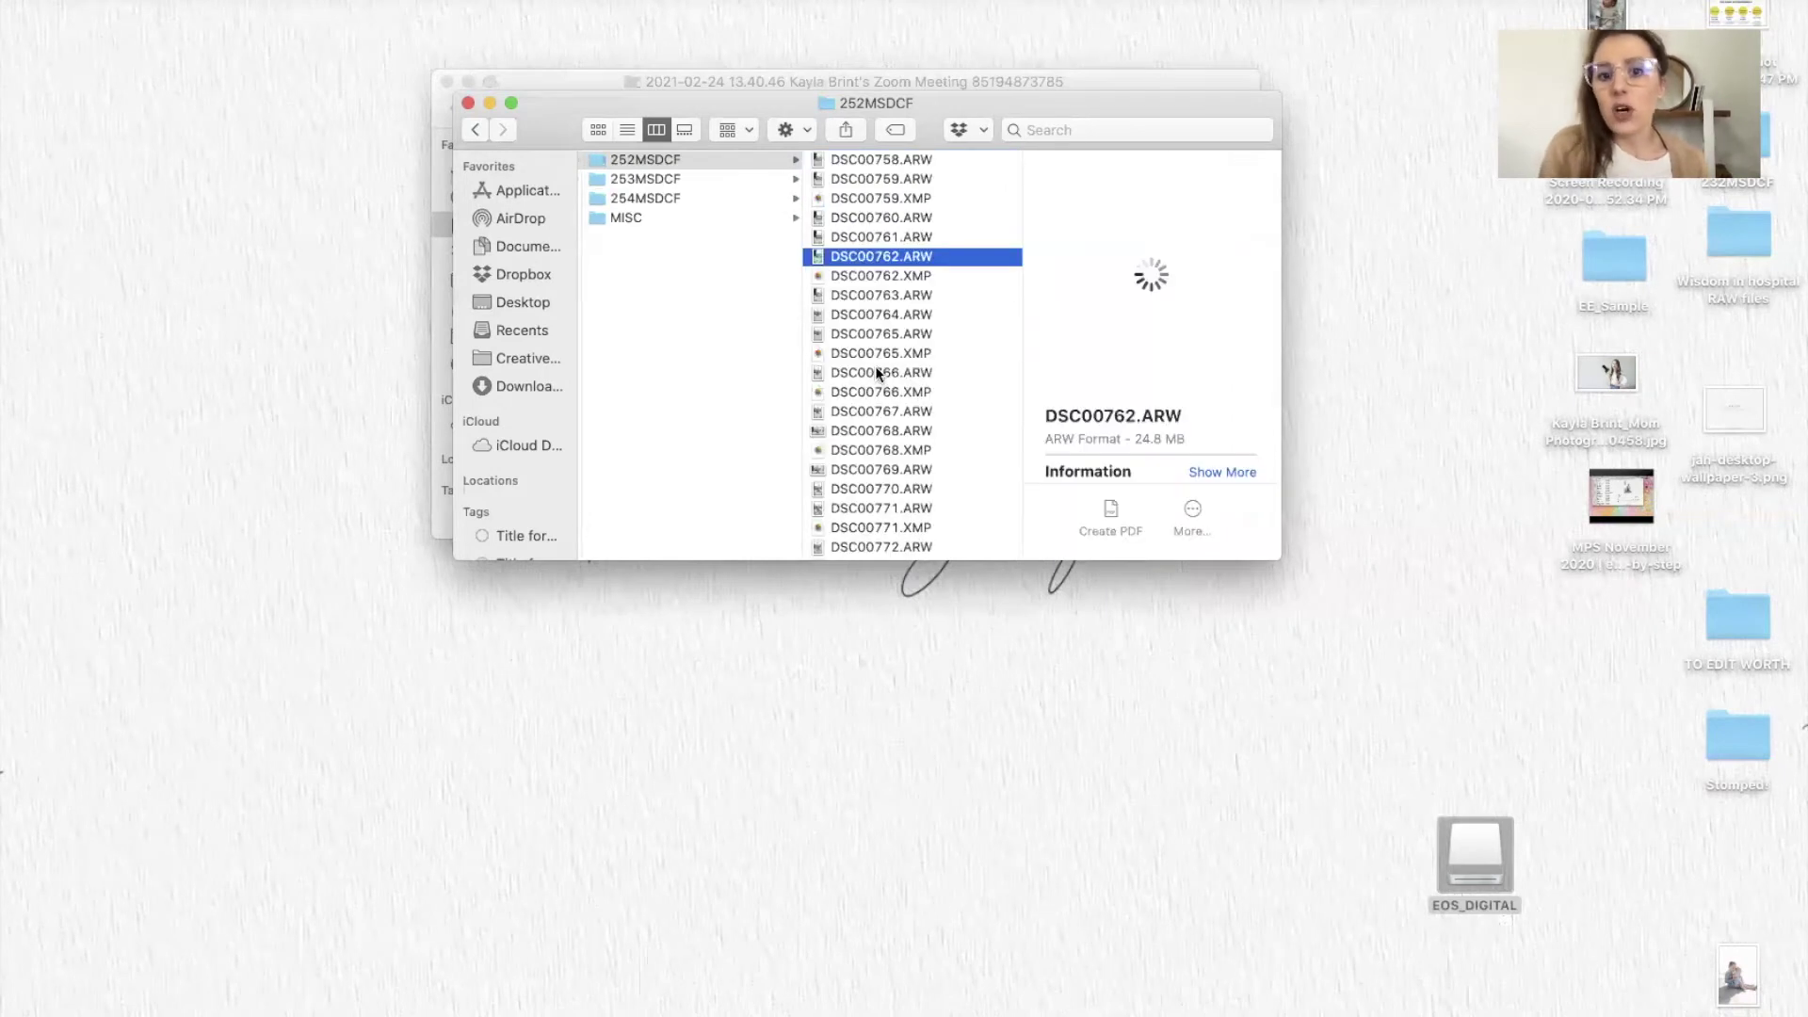
left_click(876, 373)
key("space")
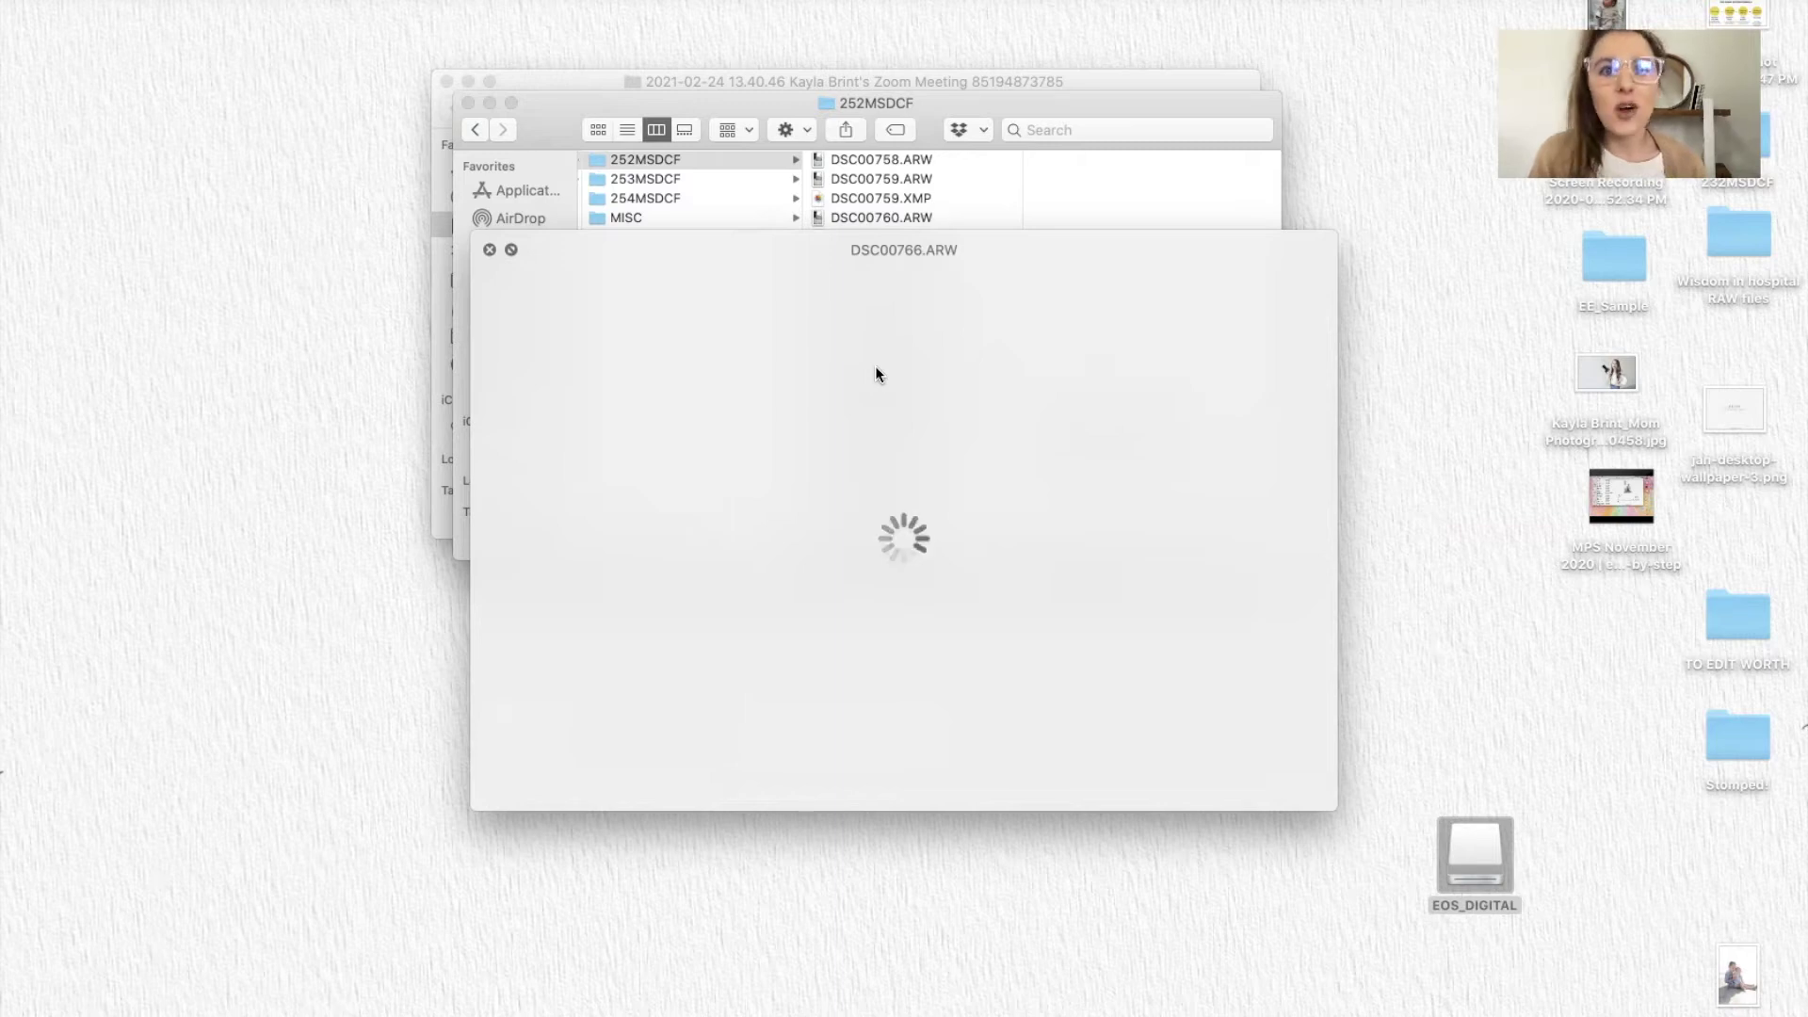
Step the Quick Look preview through DSC00767 to DSC00768.ARW, then close it
key("Down")
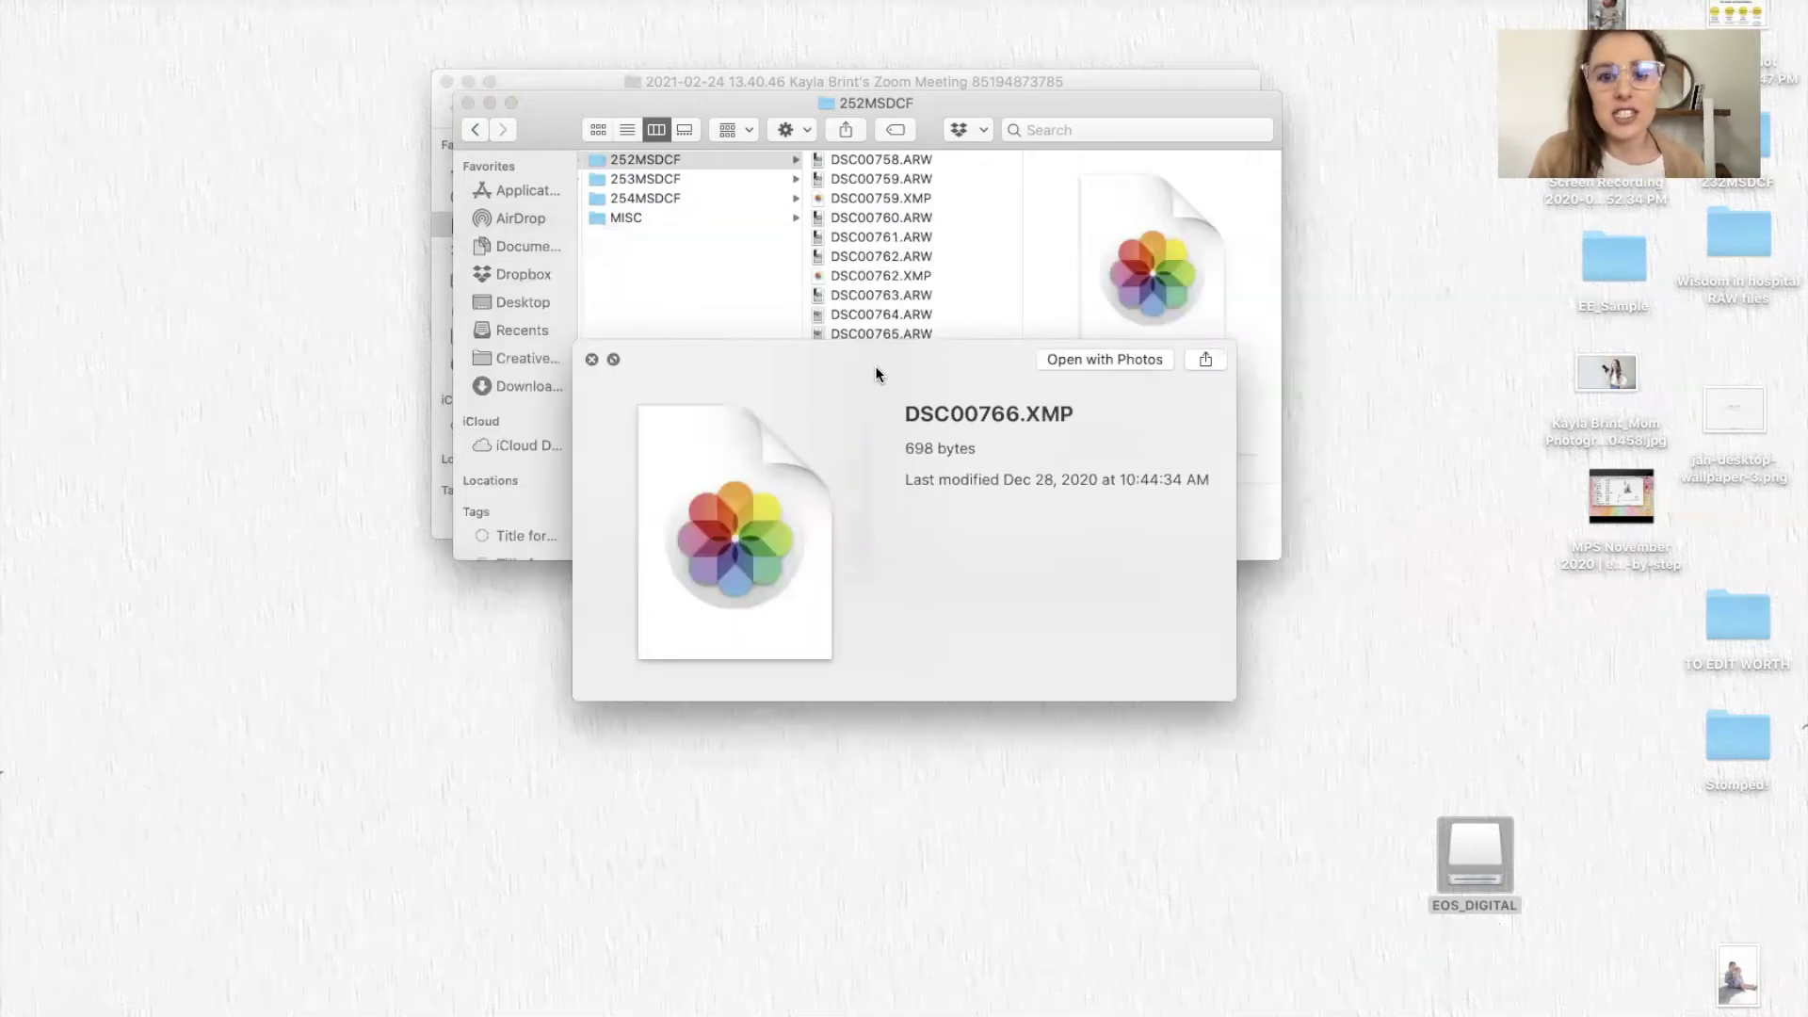
key("Down")
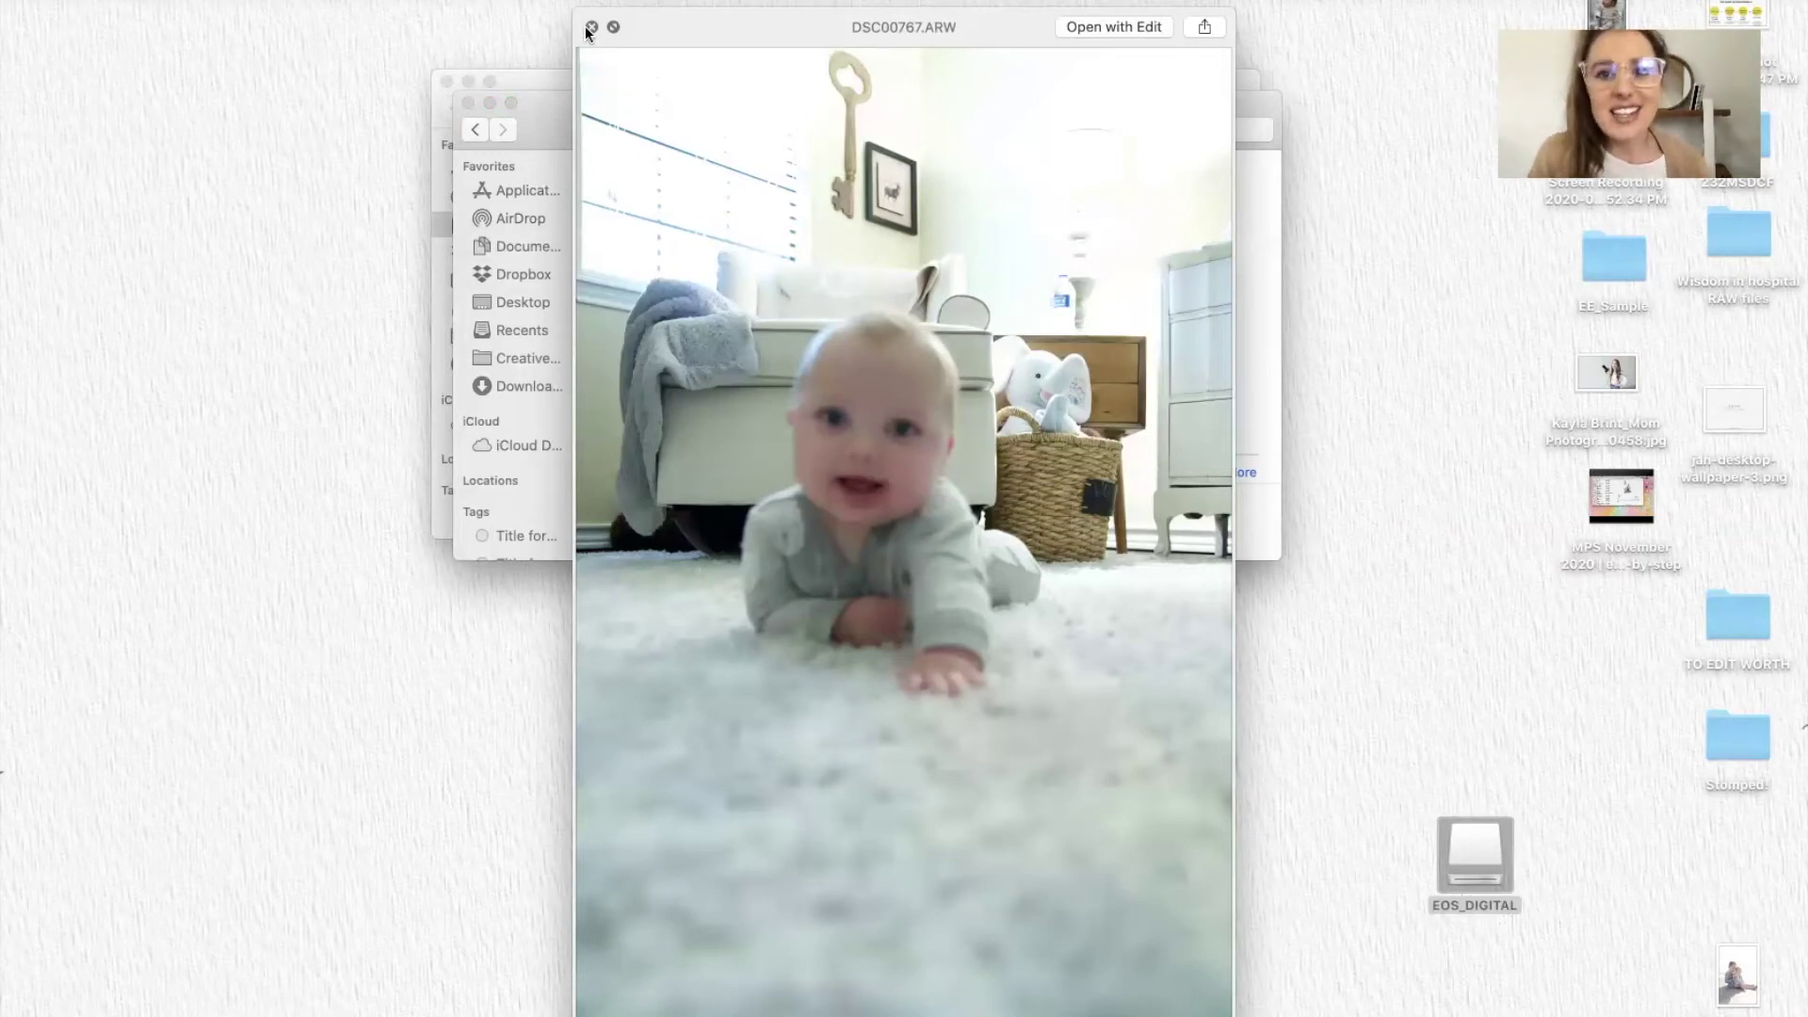
key("Up")
key("Down")
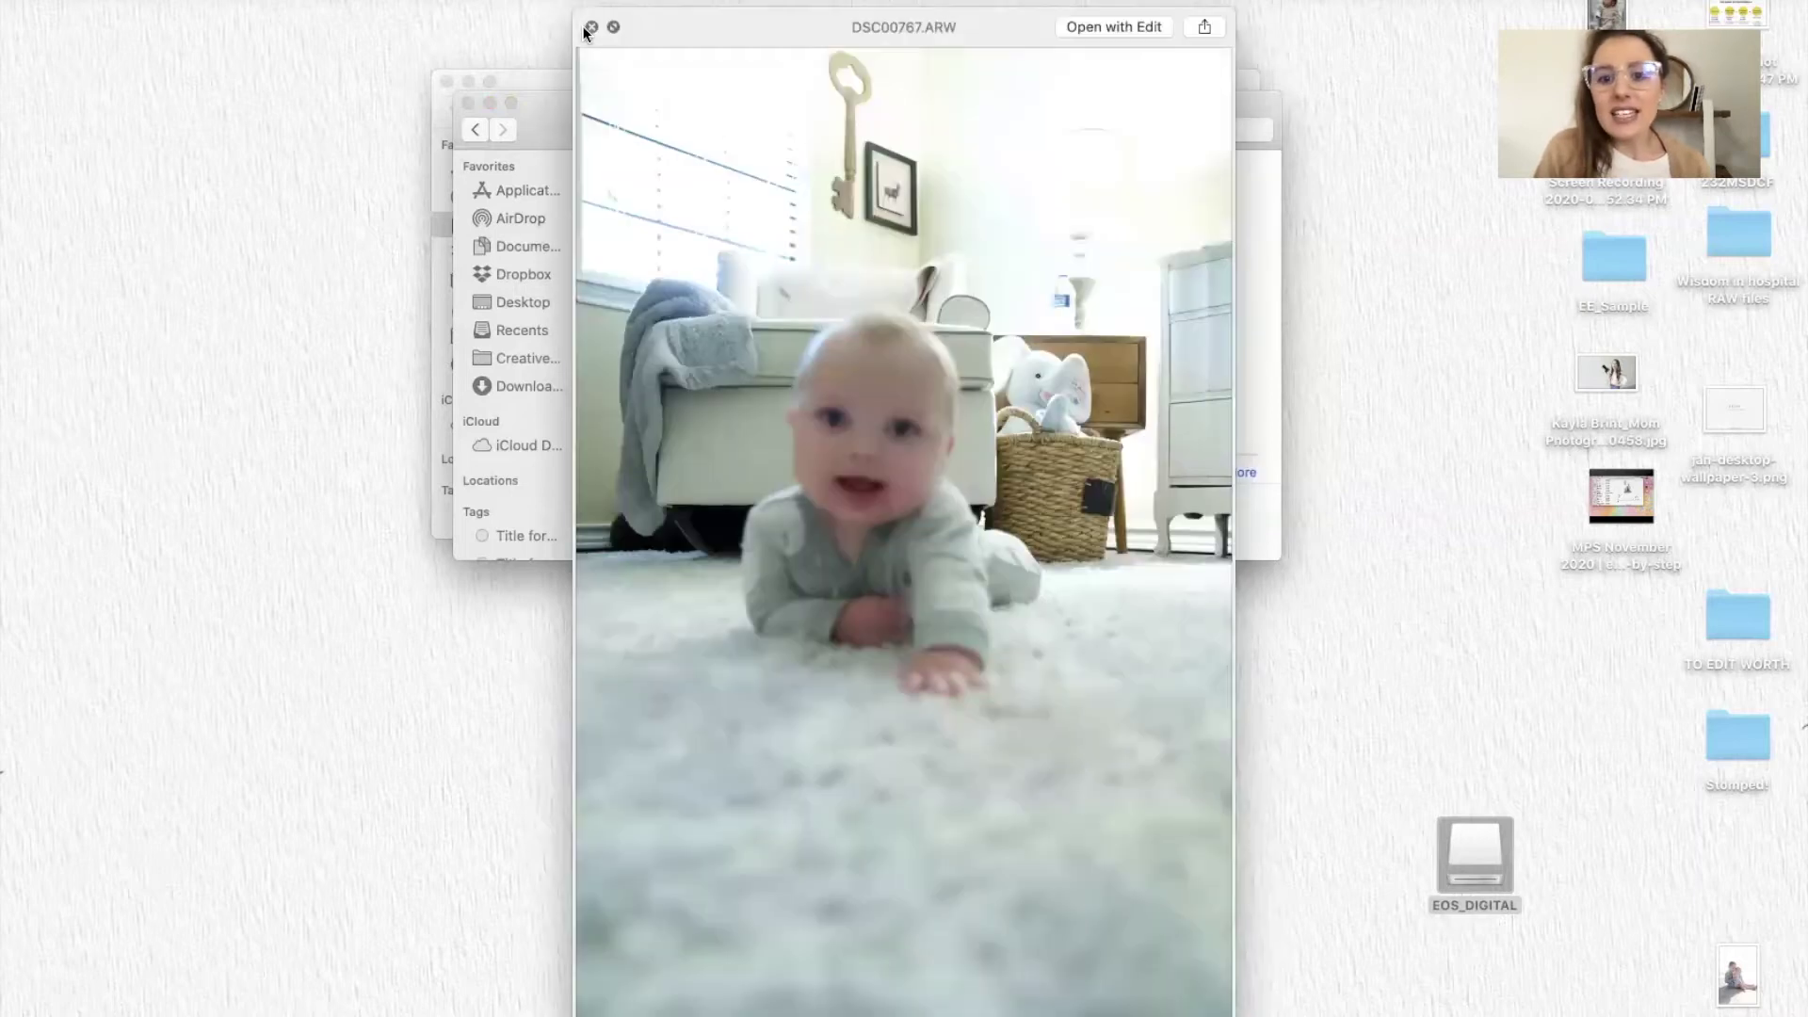
key("Down")
key("Down")
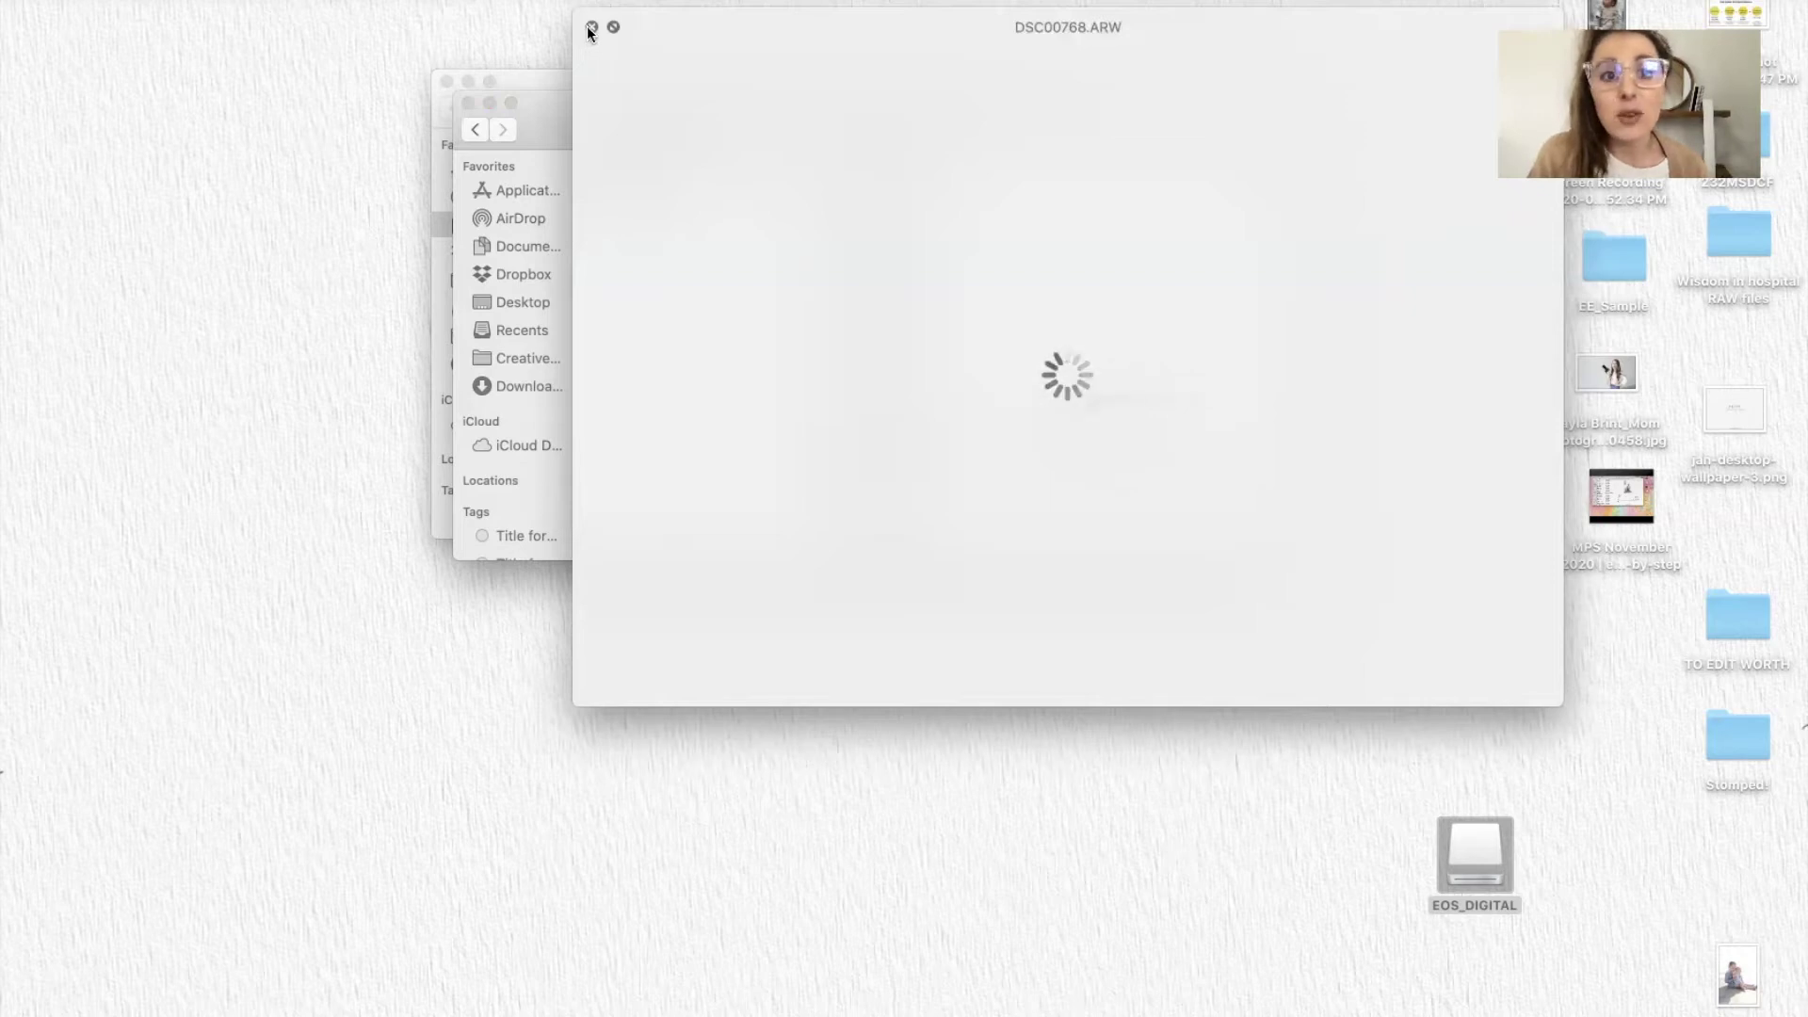
left_click(588, 27)
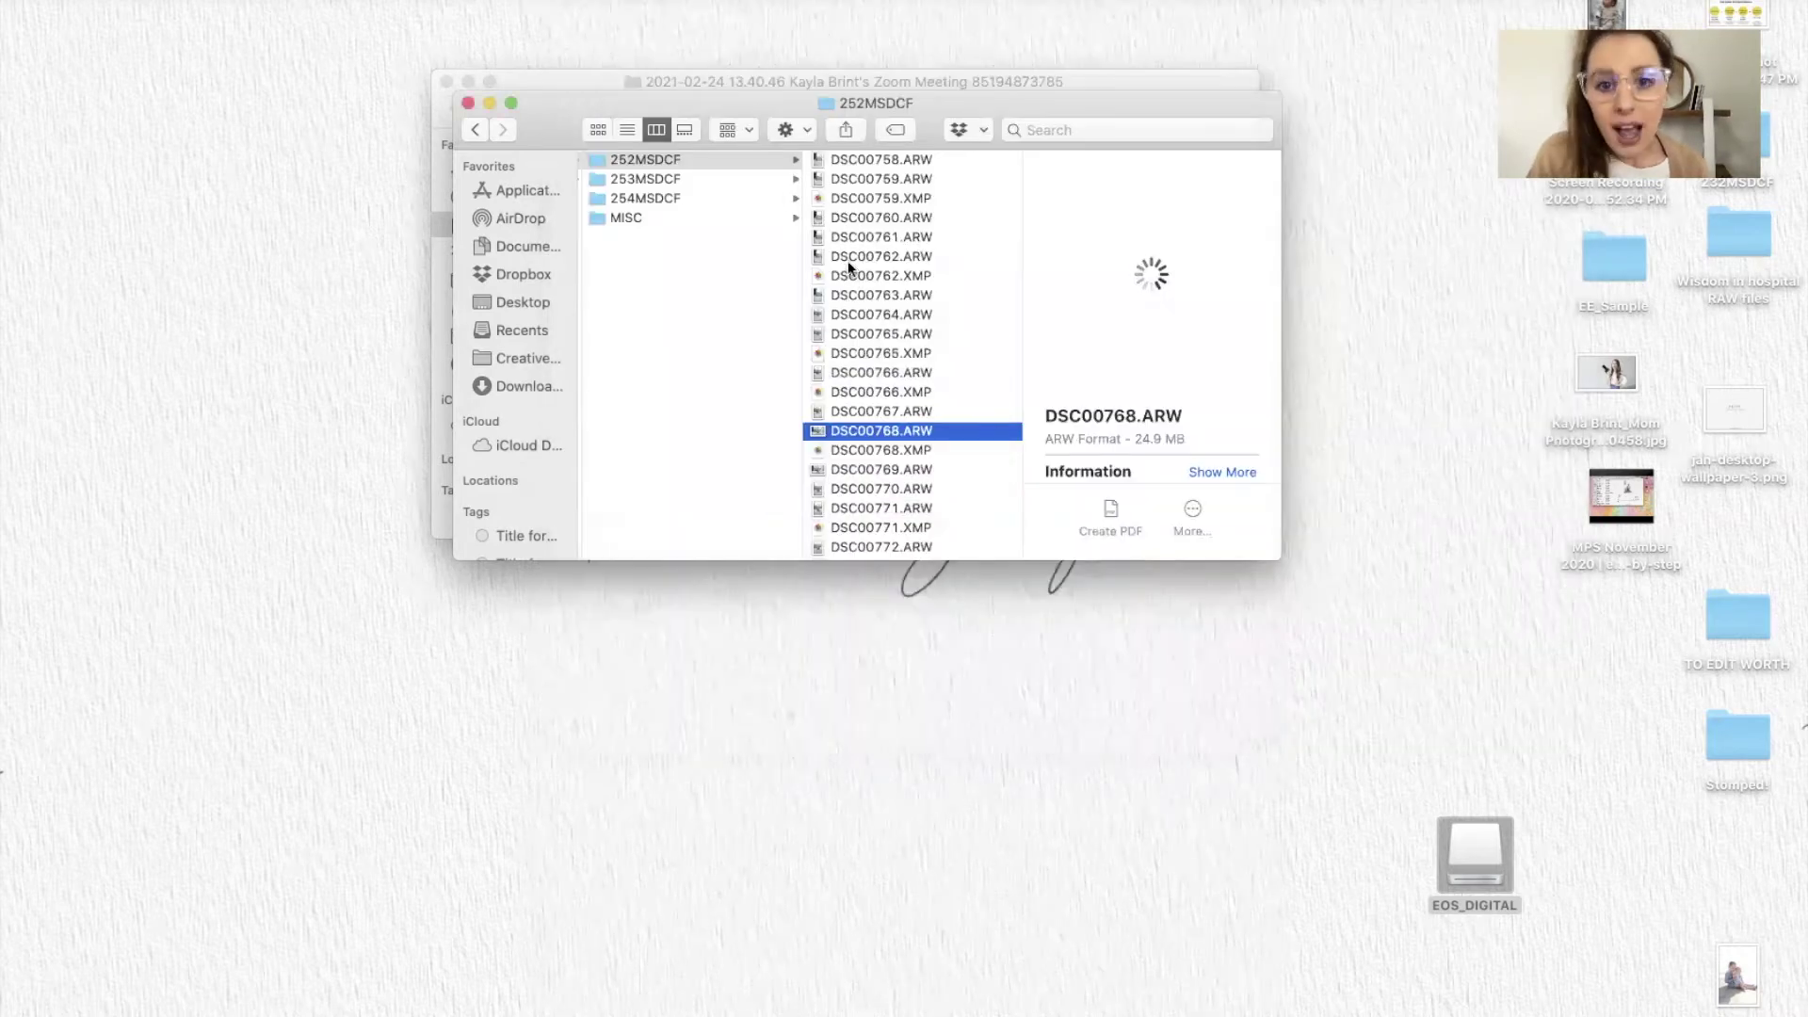
Close both Finder windows and open DSC00001 in Photo Mechanic's large preview
left_click(468, 103)
left_click(446, 81)
left_click(485, 1003)
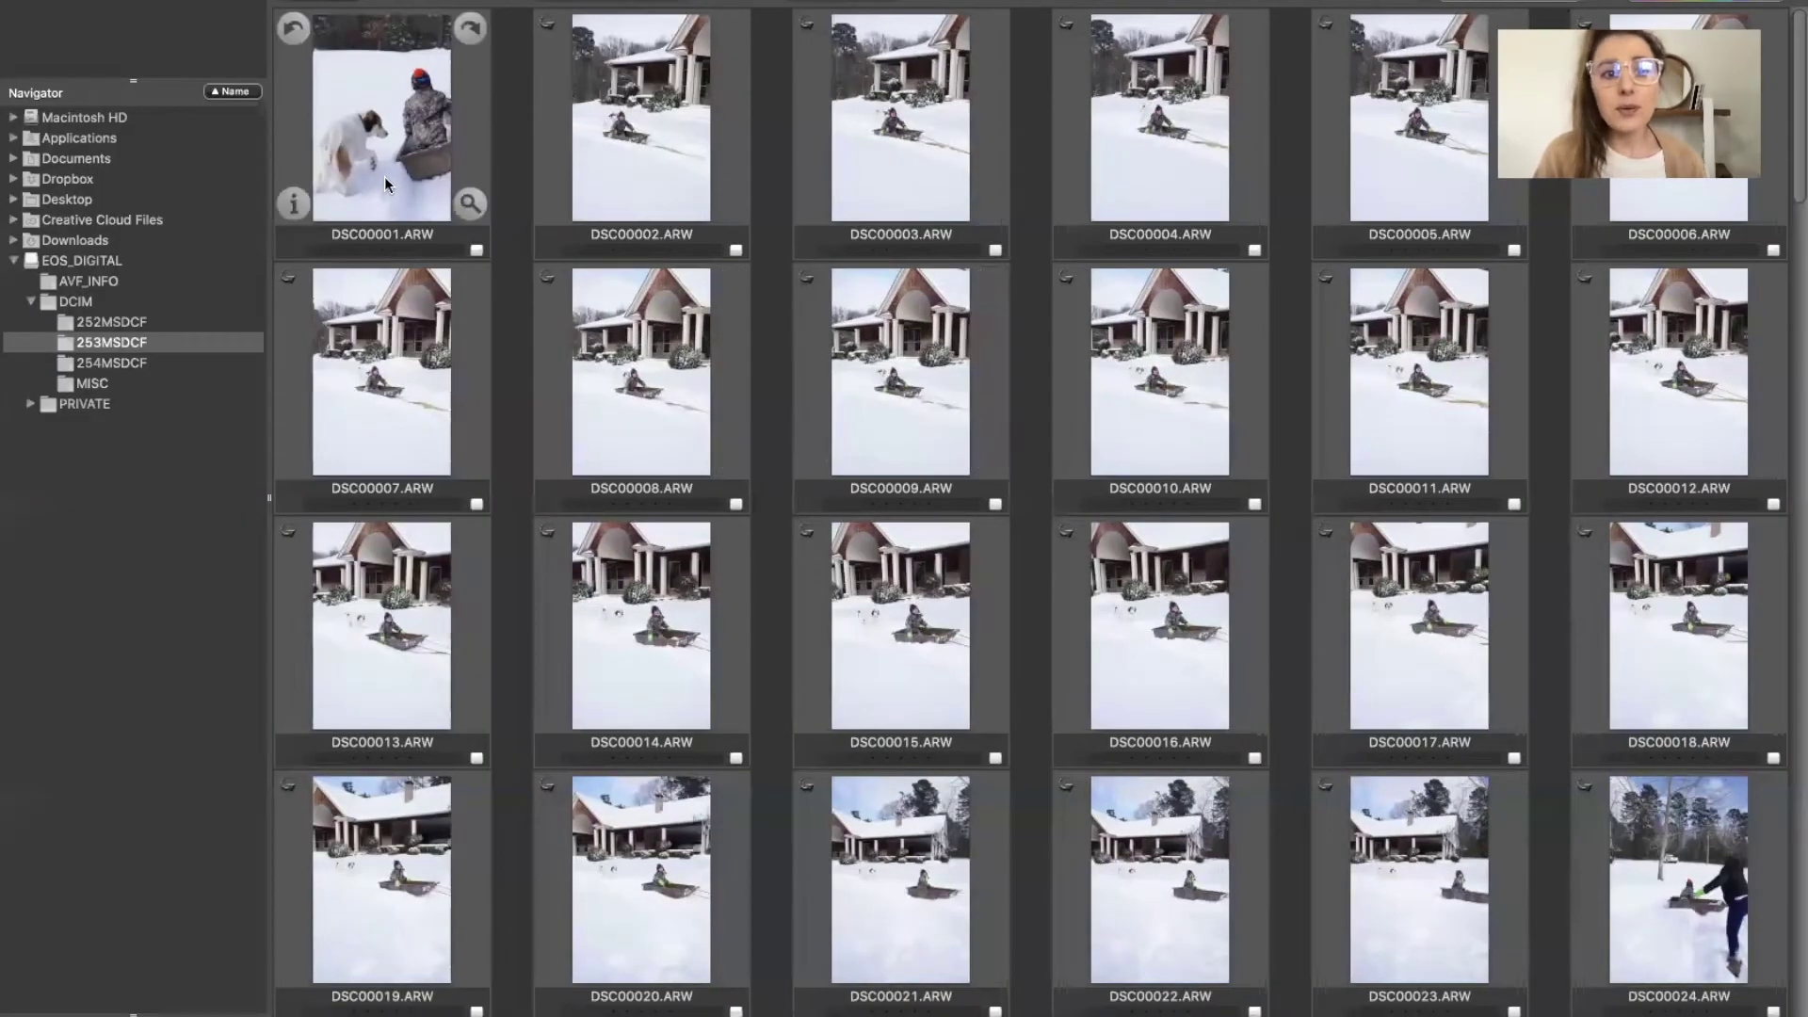
left_click(384, 179)
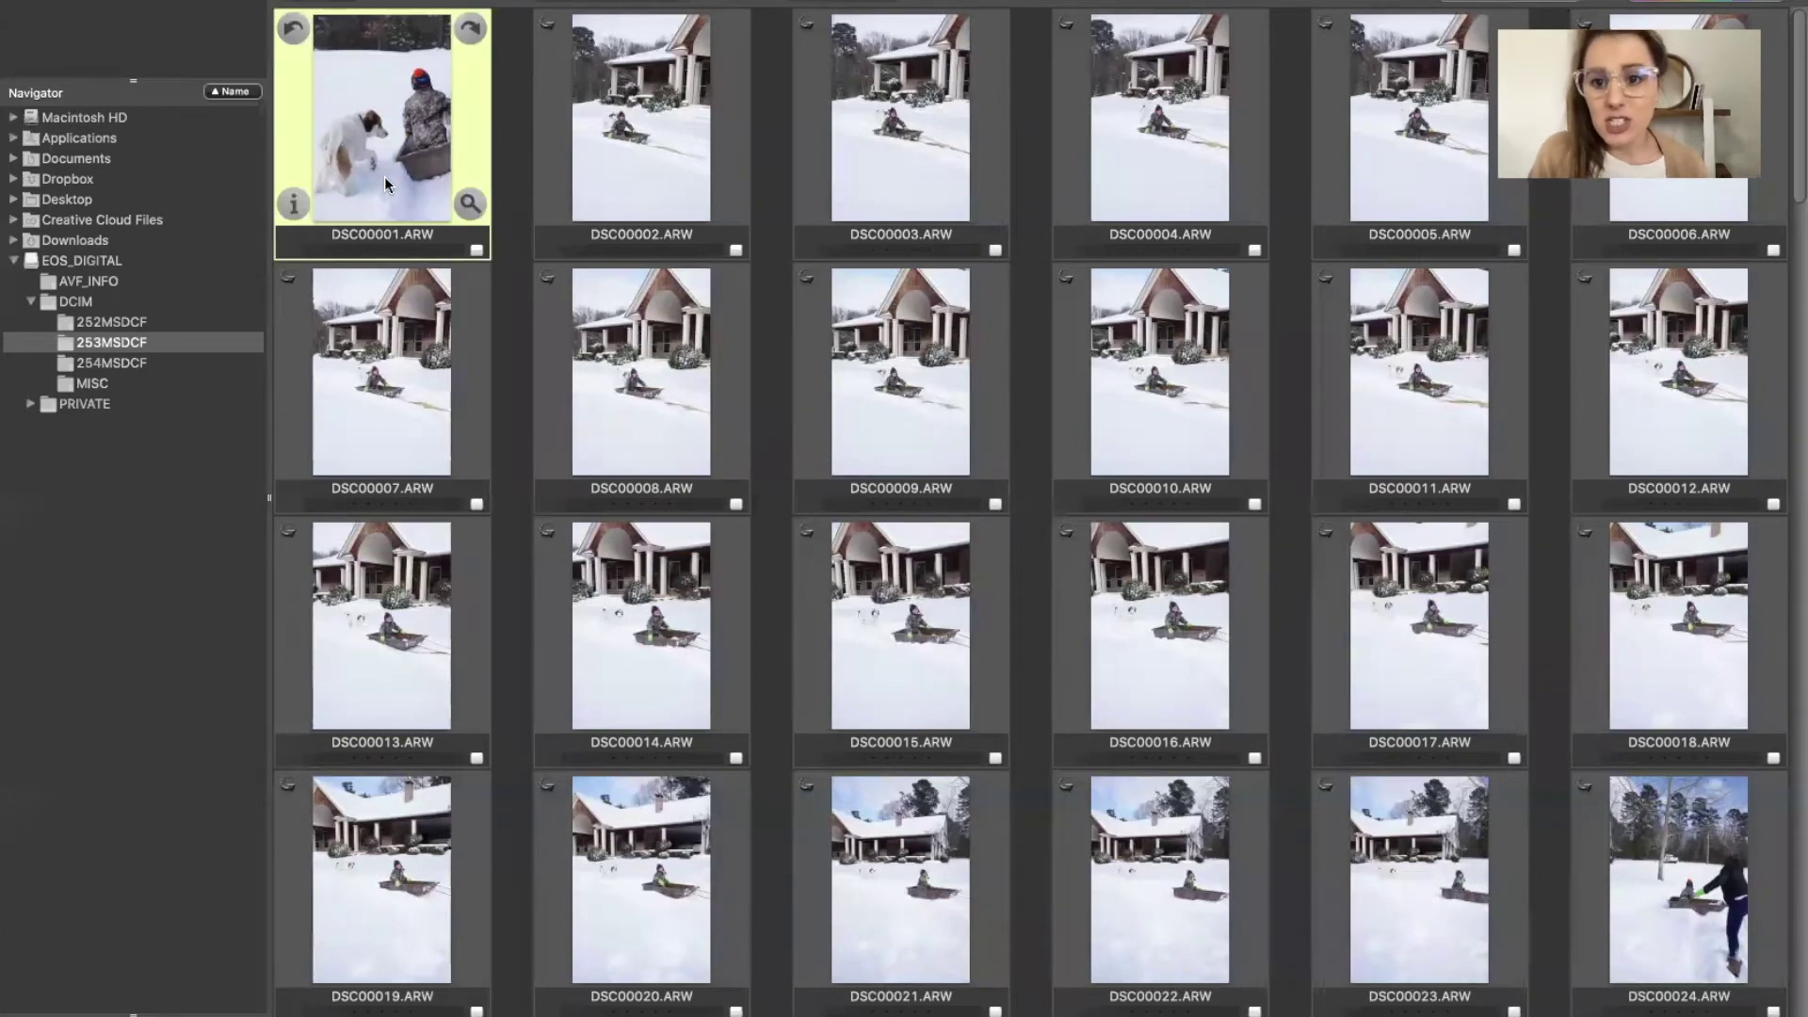
double_click(384, 177)
Step through the early sledding shots in Preview, including the close-up sled shot
key("Right")
key("Right")
key("Right")
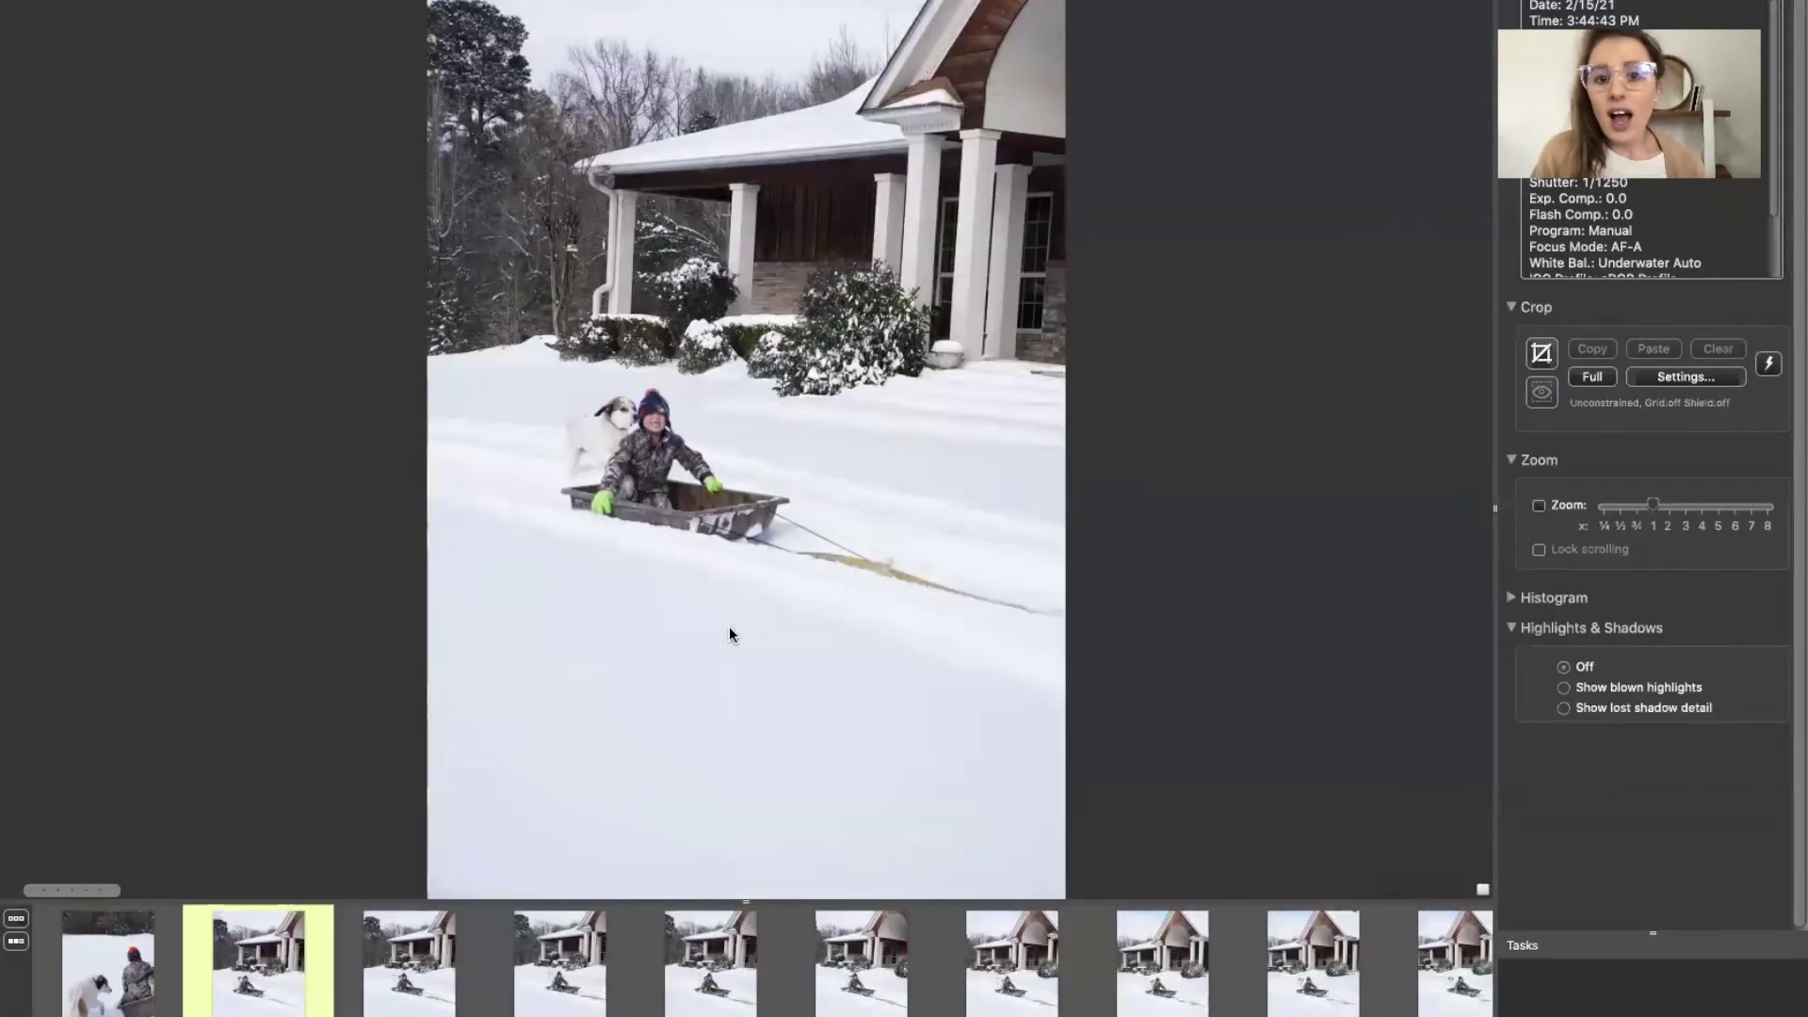
key("Right")
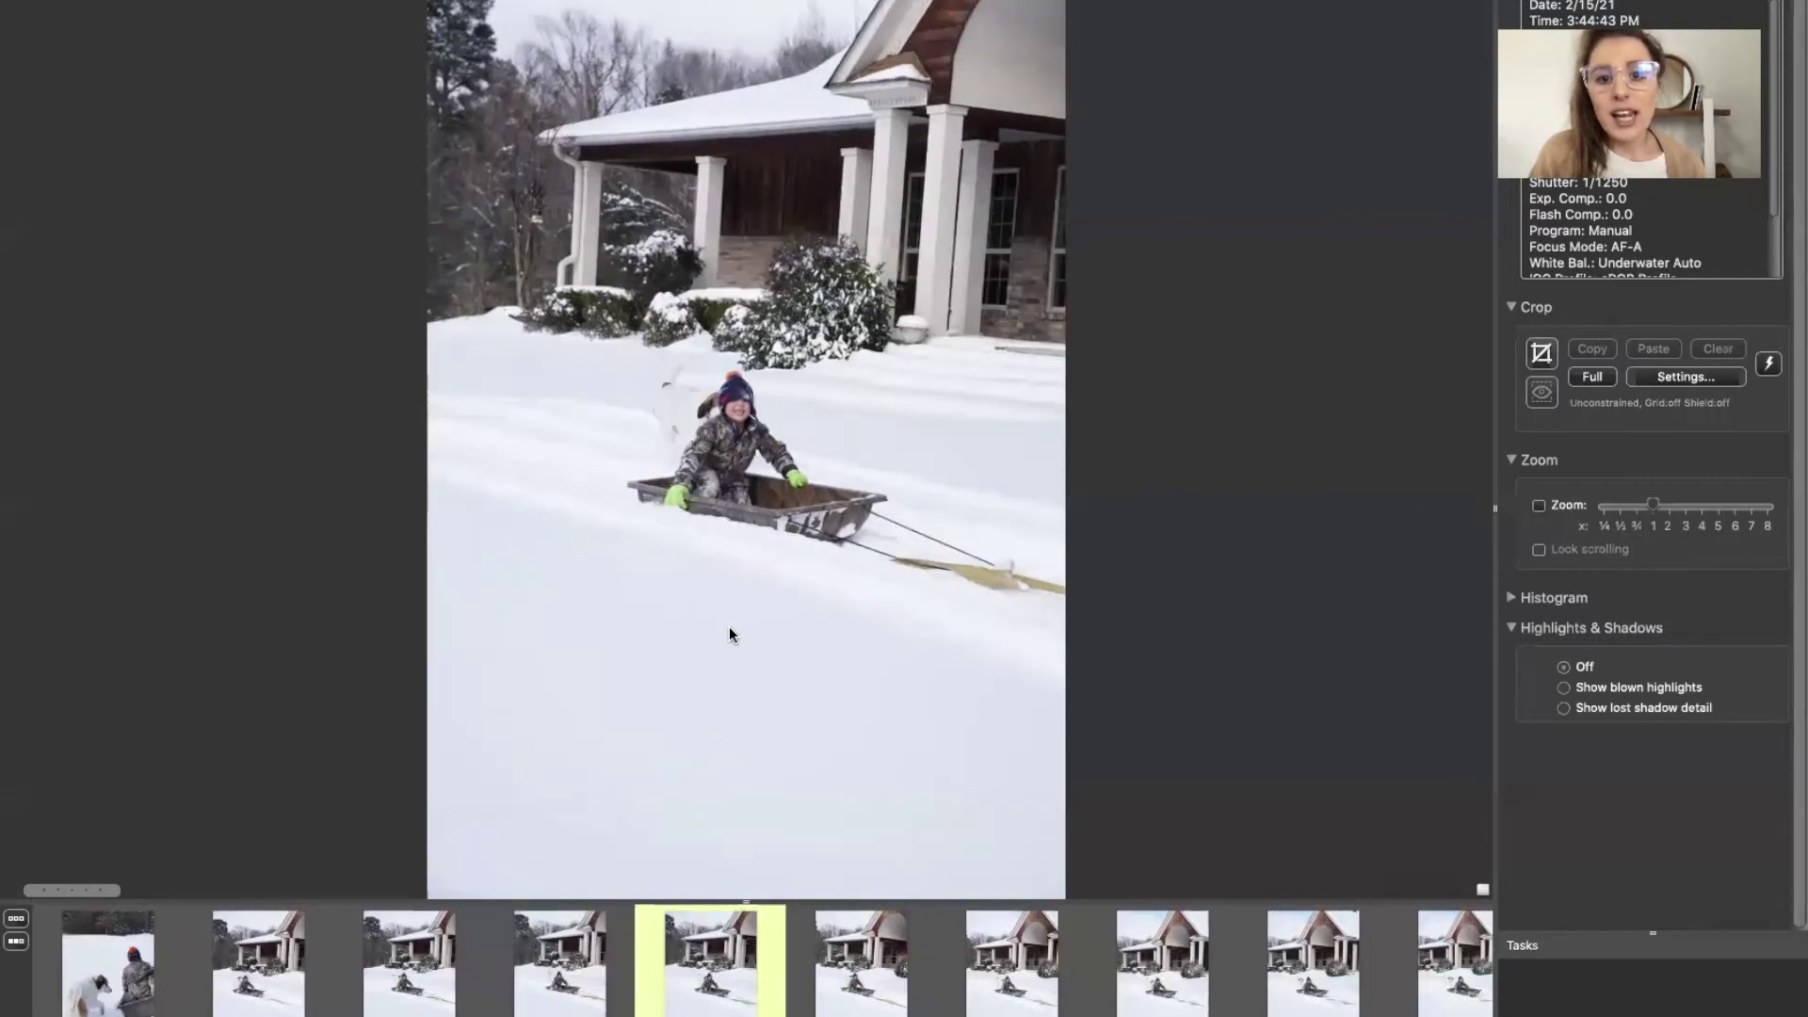
key("Left")
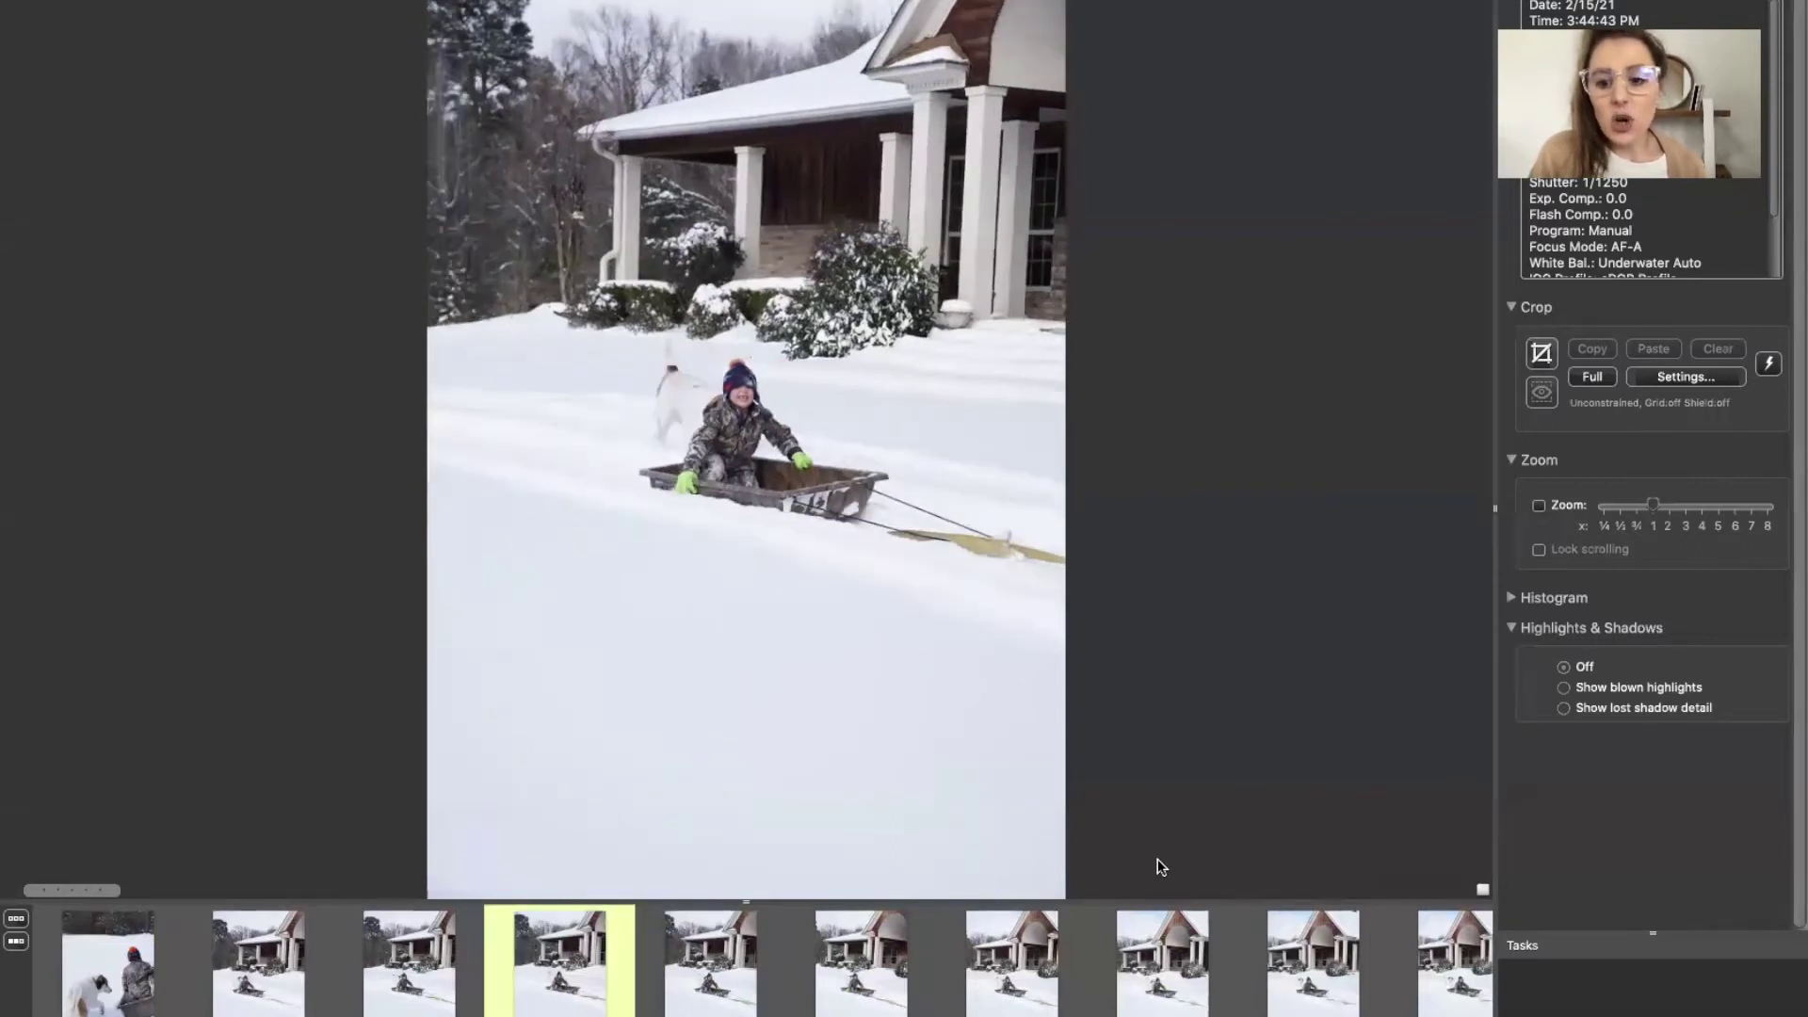
scroll(1201, 949, "right", 5)
left_click(847, 966)
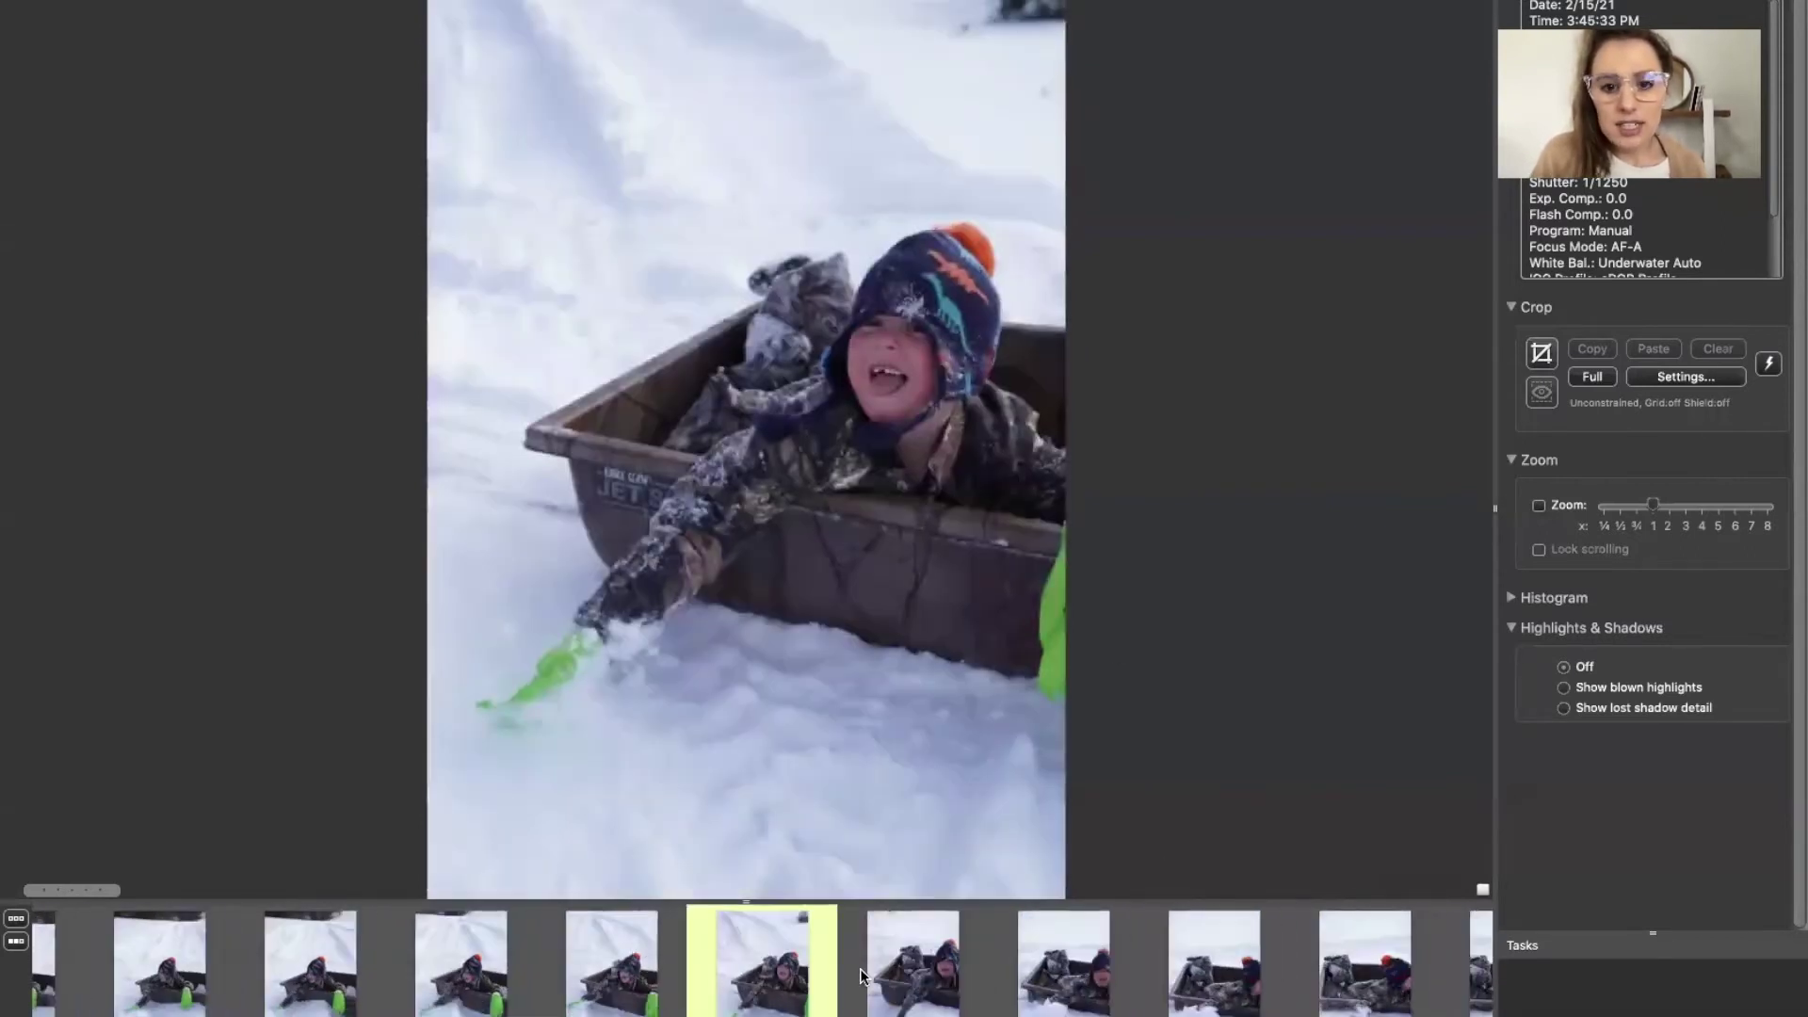
key("Right")
key("Right")
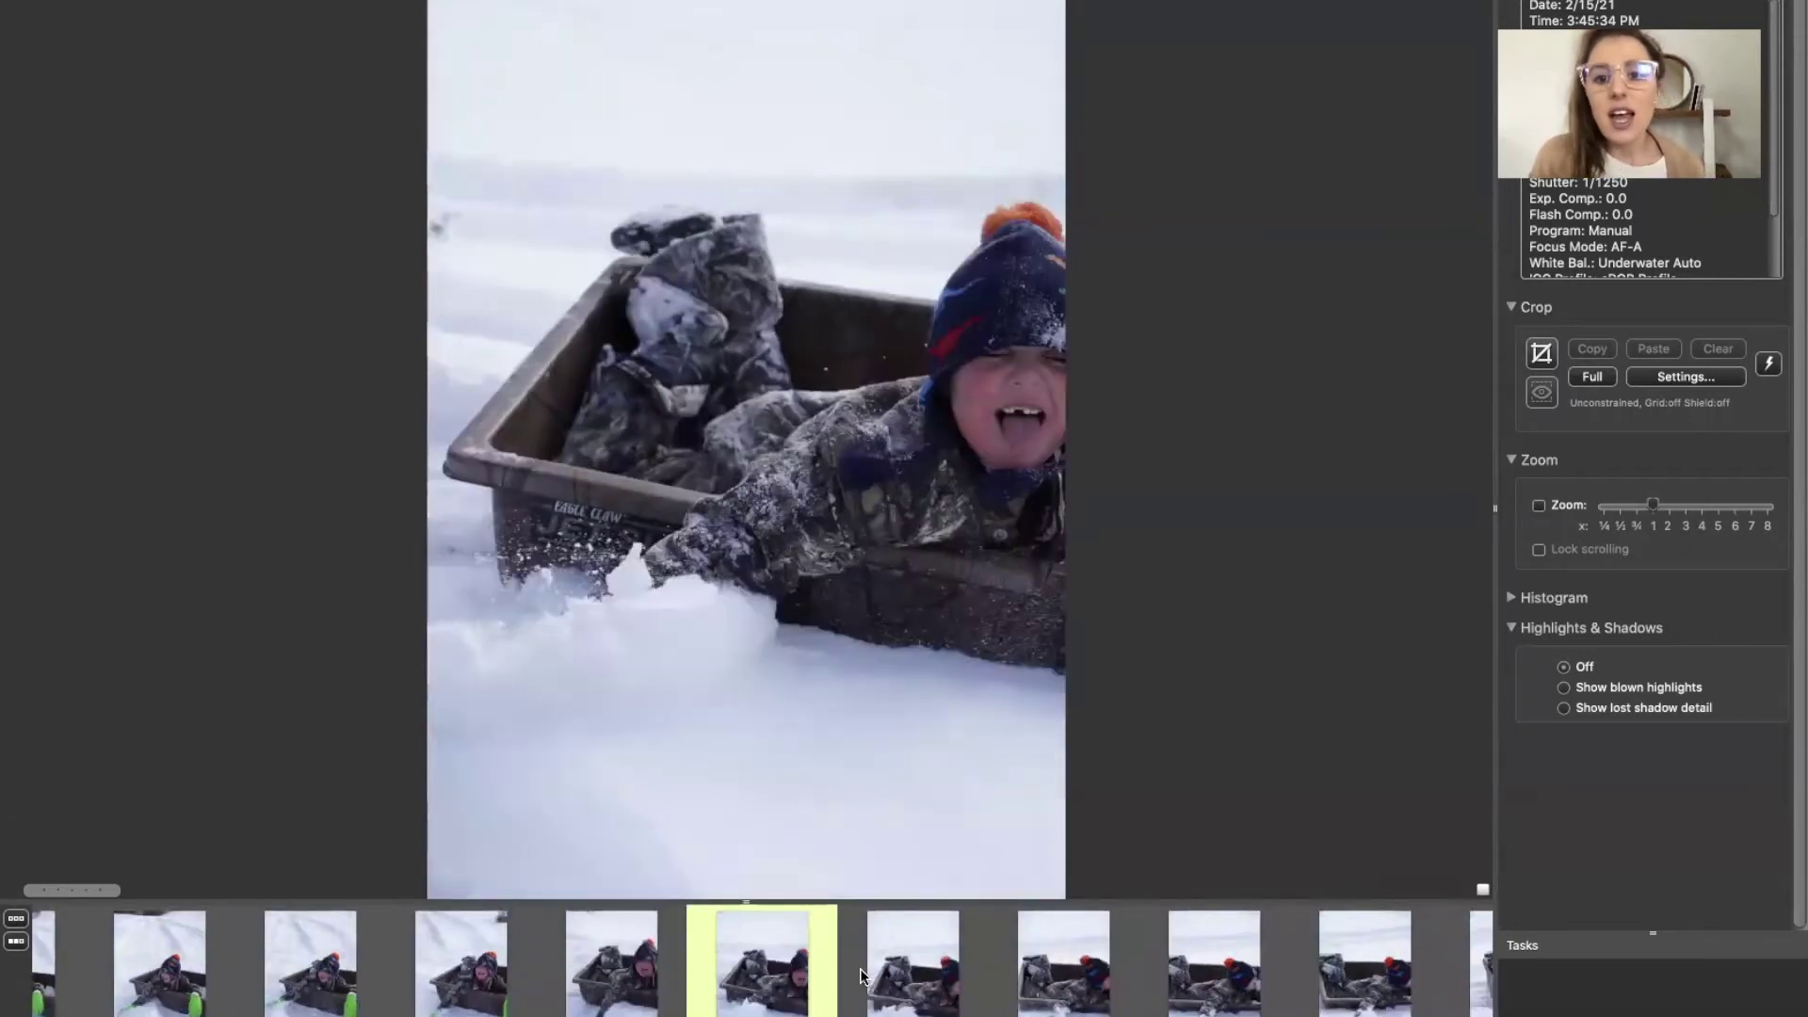
key("Right")
key("Right")
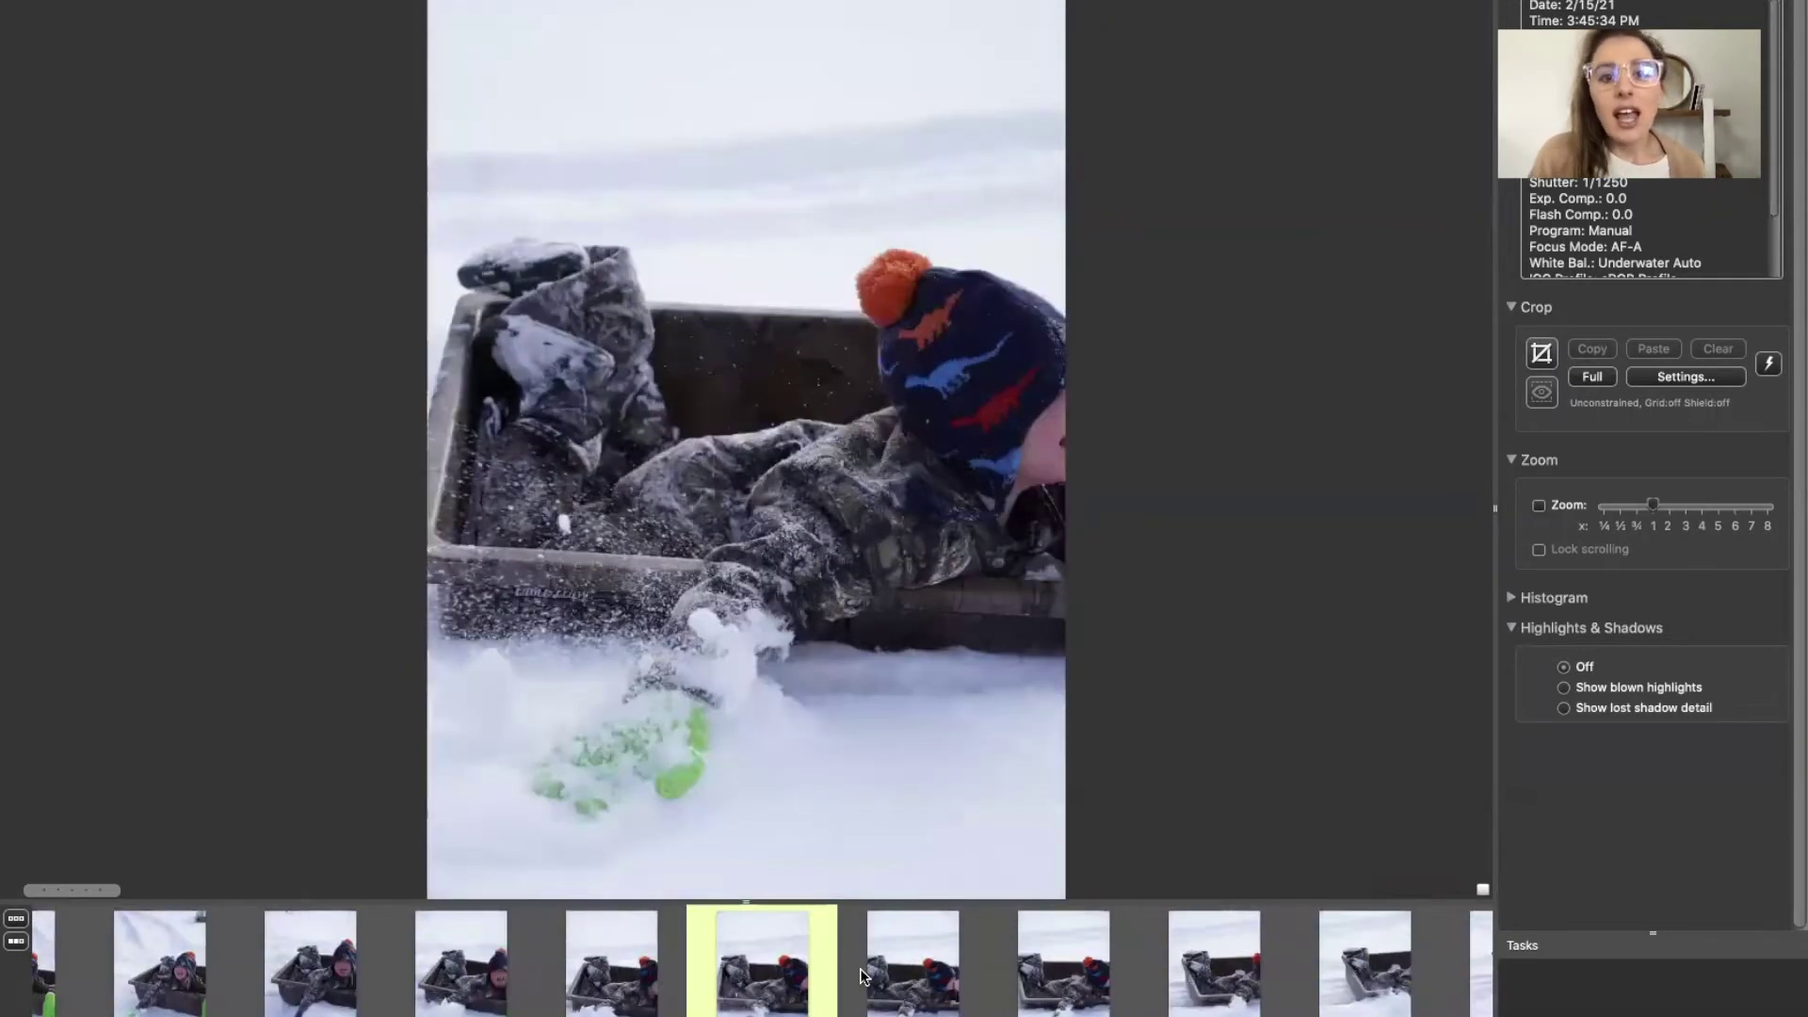
key("Left")
key("Left")
key("Left")
key("Left")
key("Left")
key("Left")
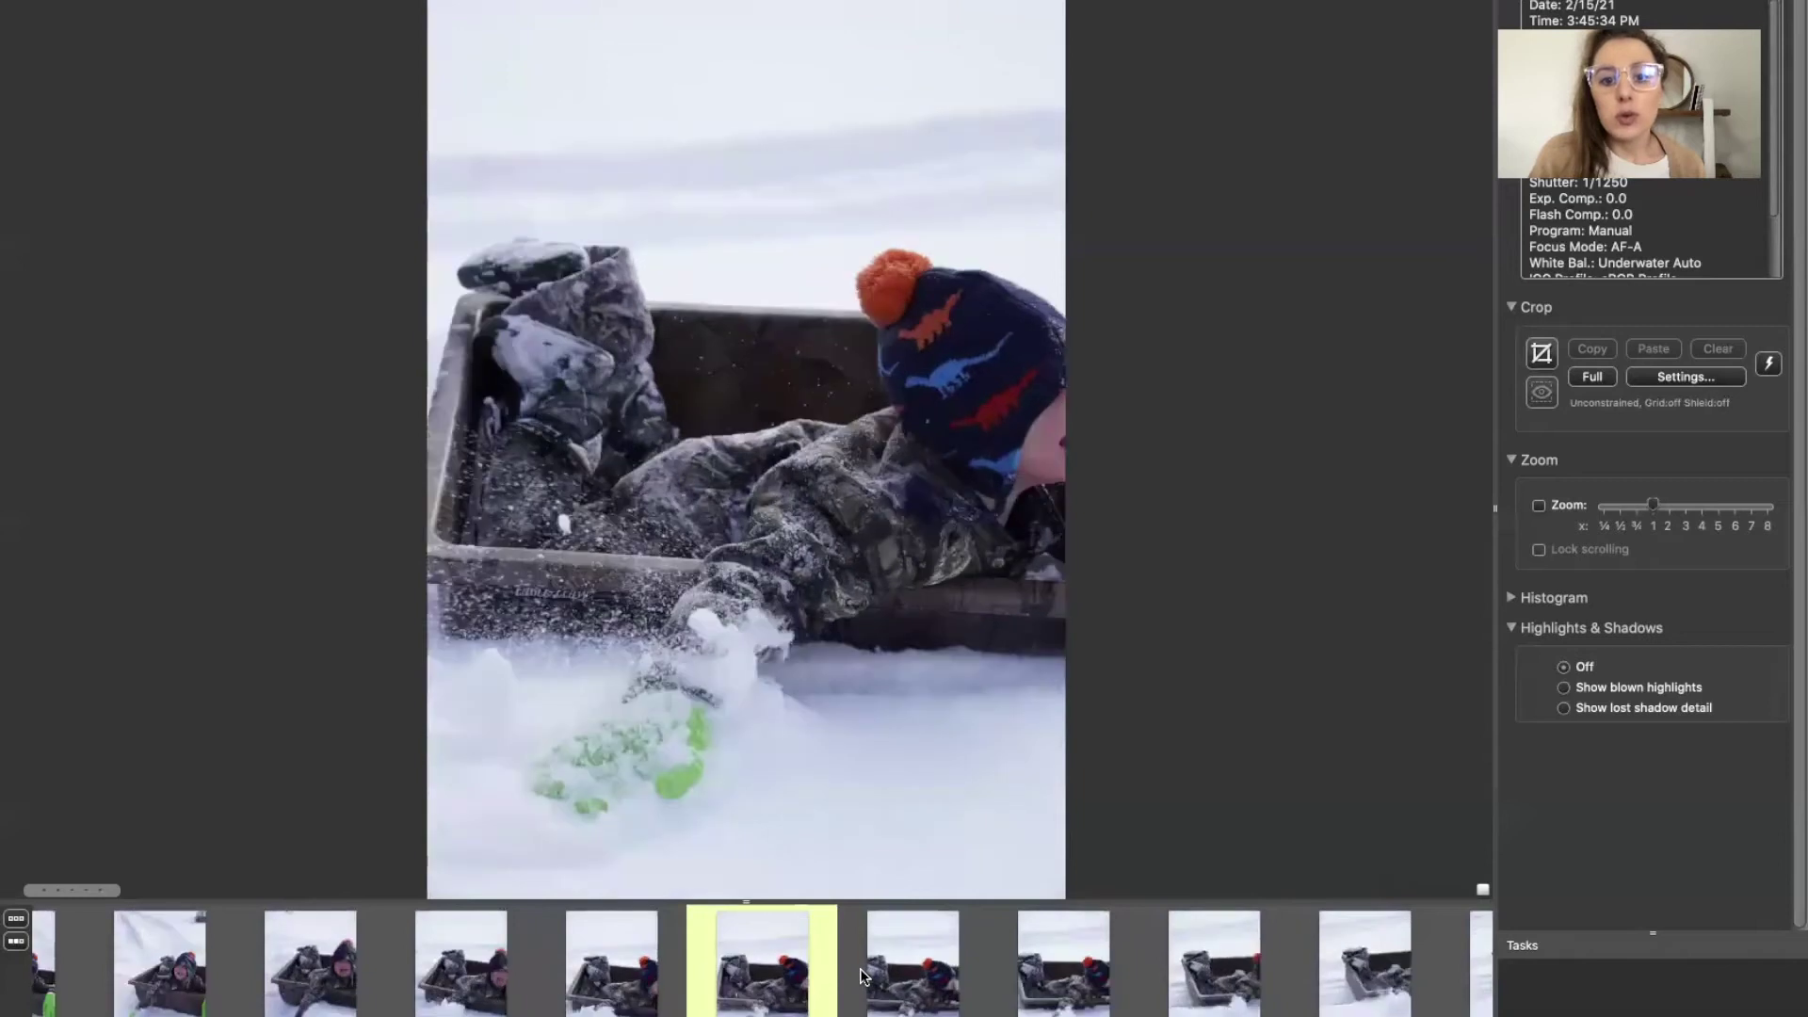
key("Right")
key("Right")
key("Right")
key("Right")
key("Right")
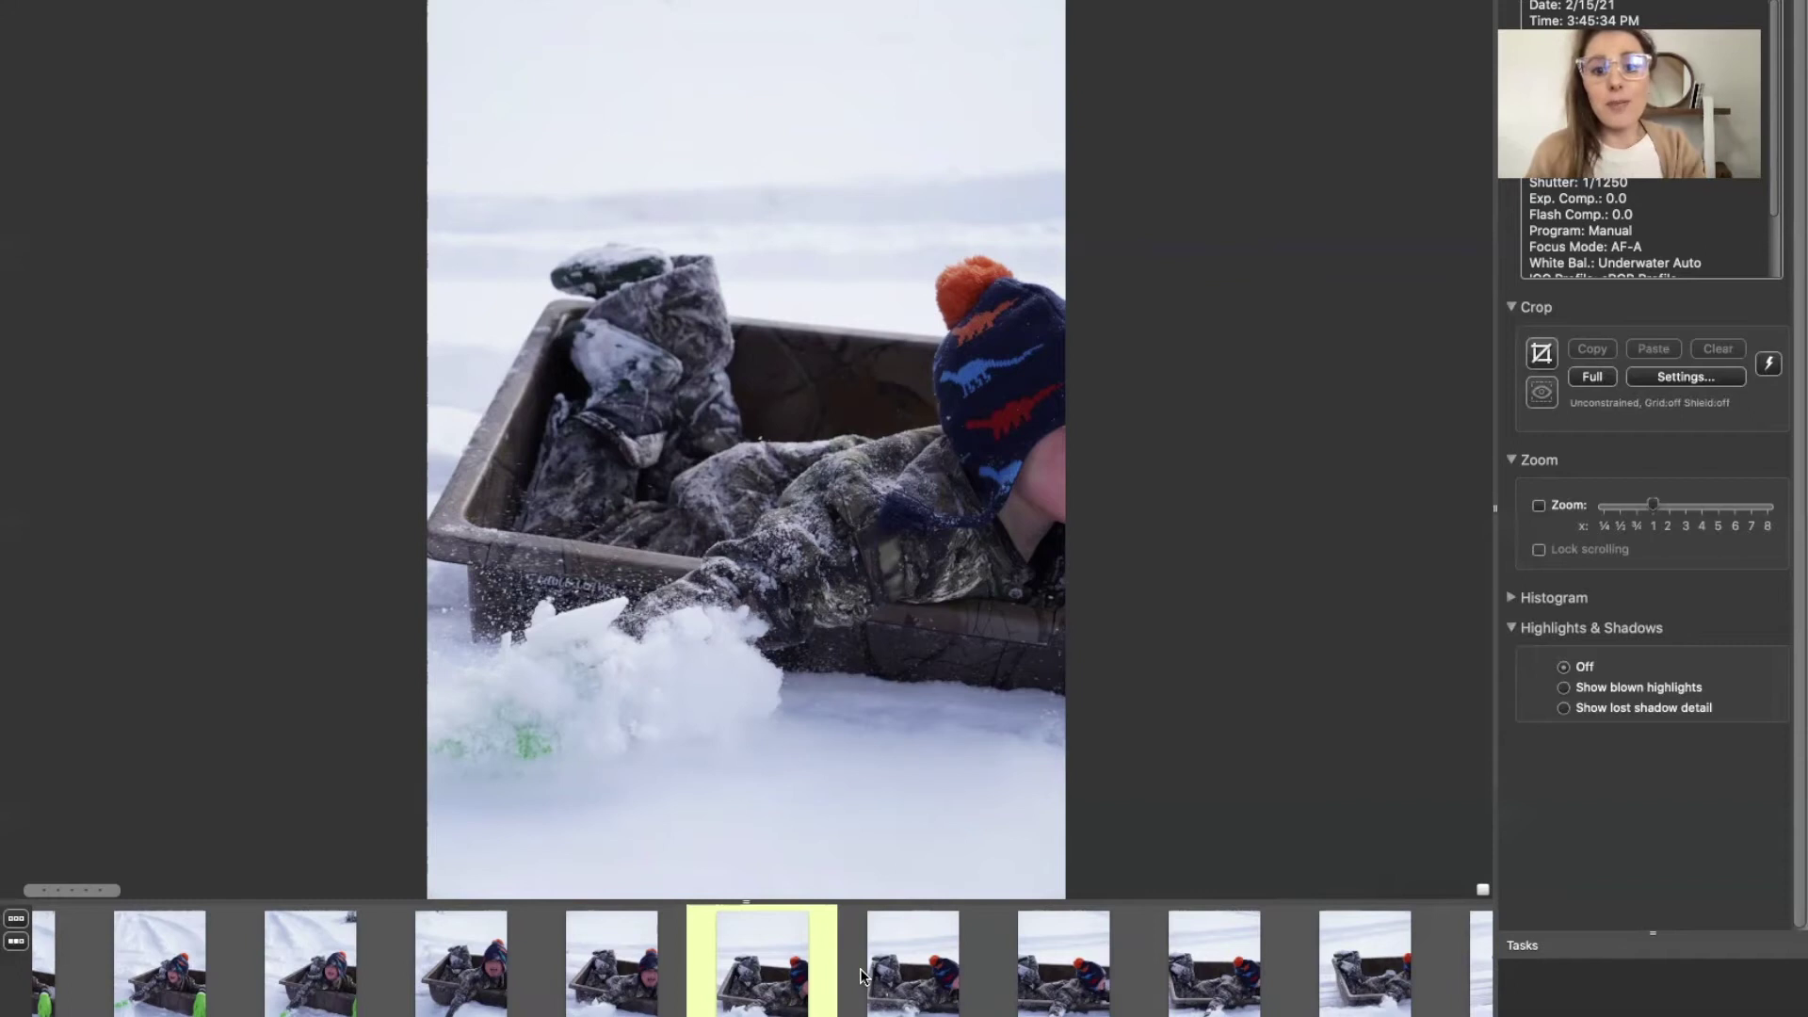
Review the rest of the burst: tilted sled, boy by the sled, sled pulled by the ATV
key("Left")
key("Left")
key("Left")
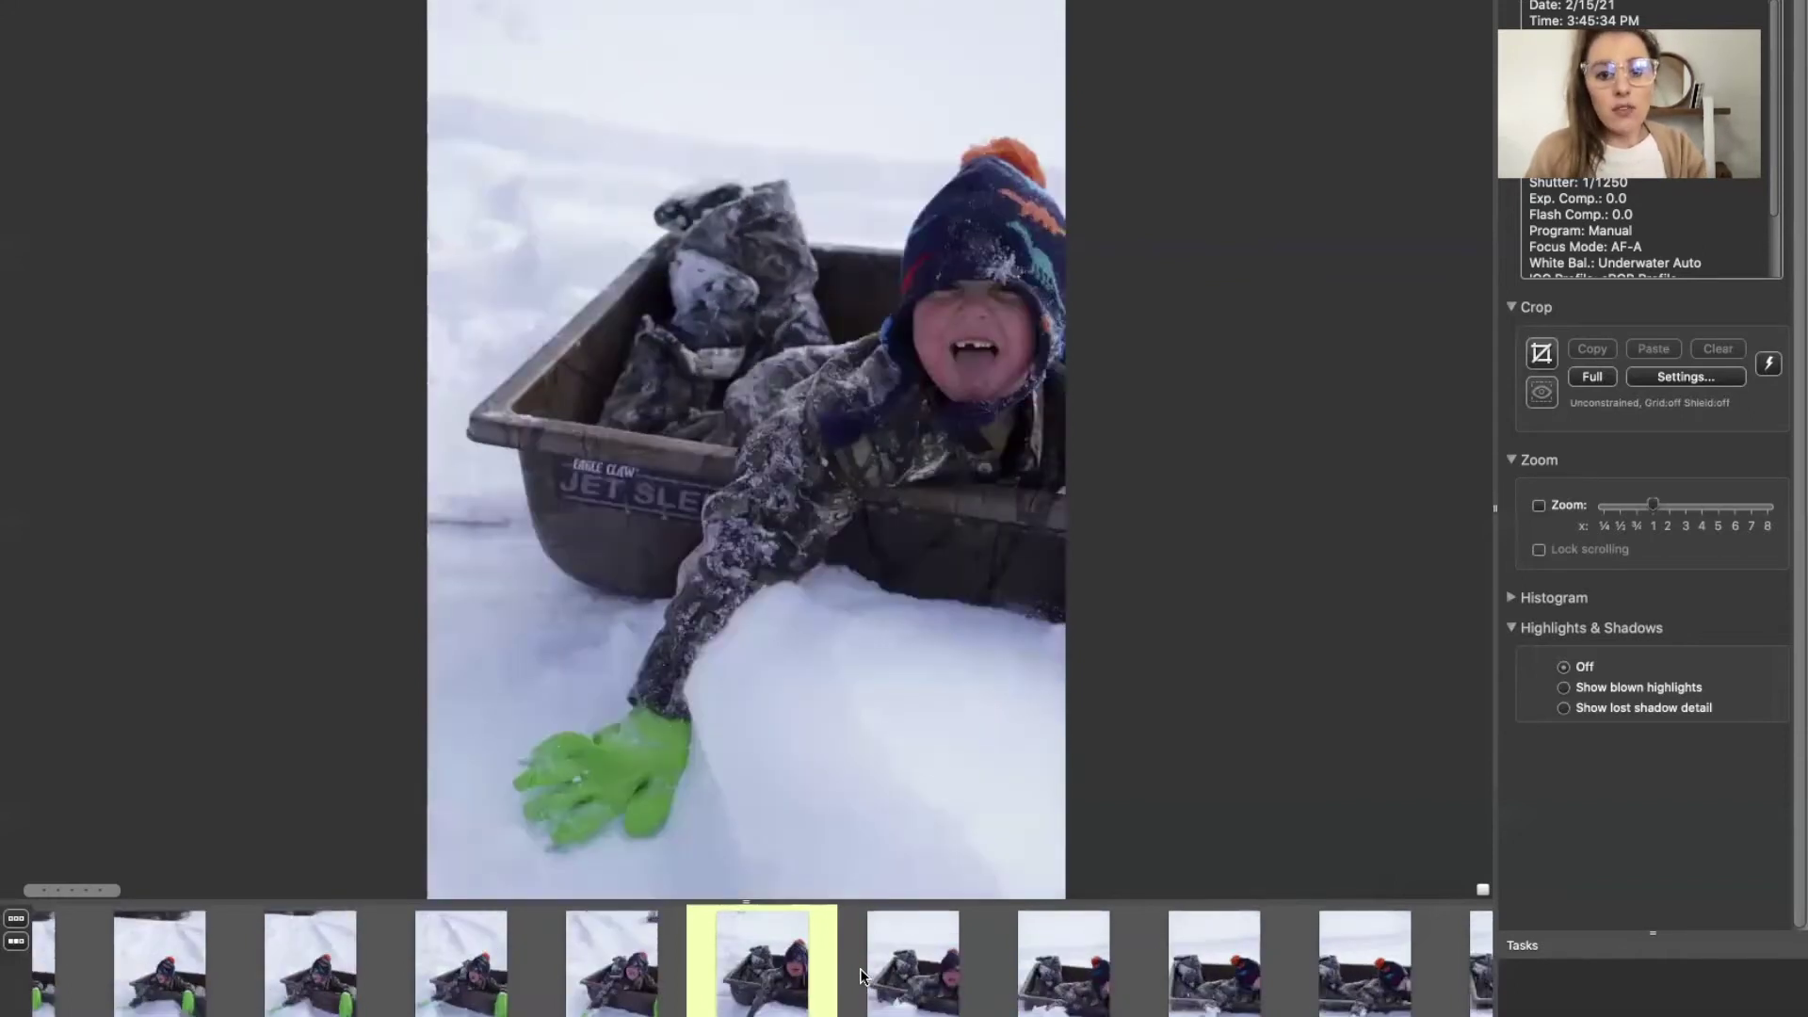
key("Left")
key("Right")
key("Right")
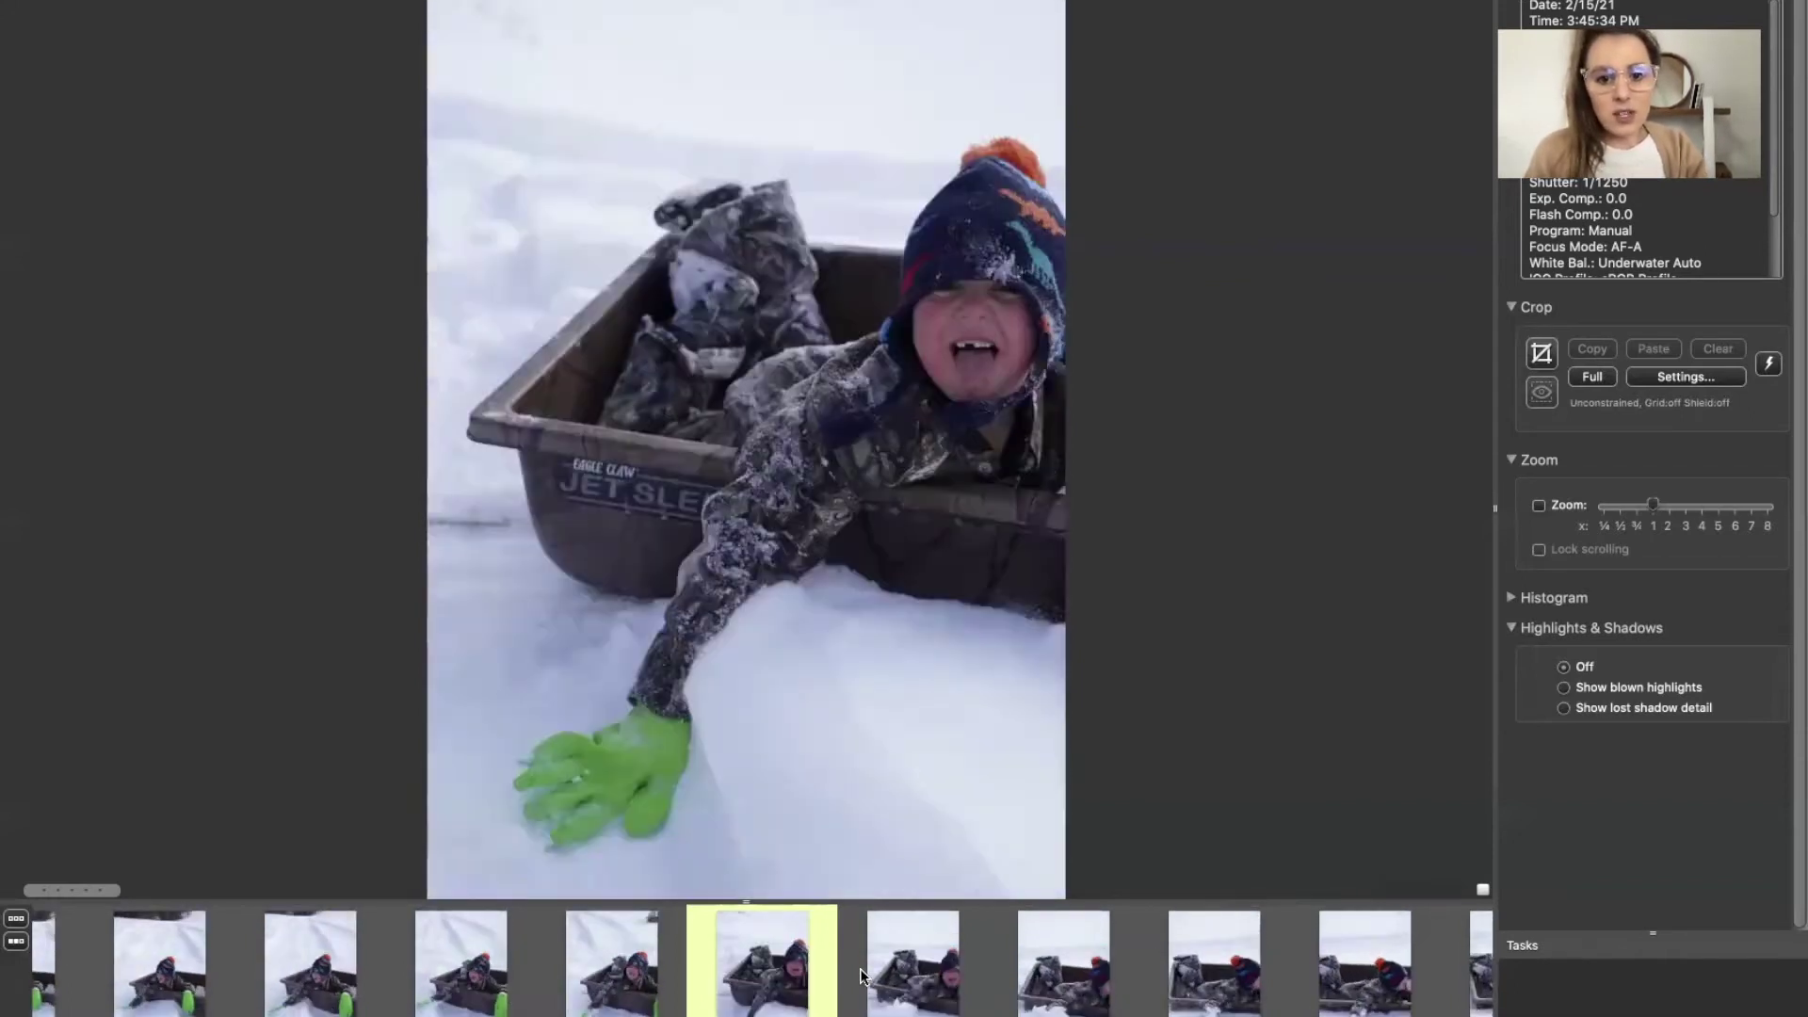
key("Right")
key("Right")
key("Right")
key("Right")
key("Right")
key("Right")
key("Right")
key("Right")
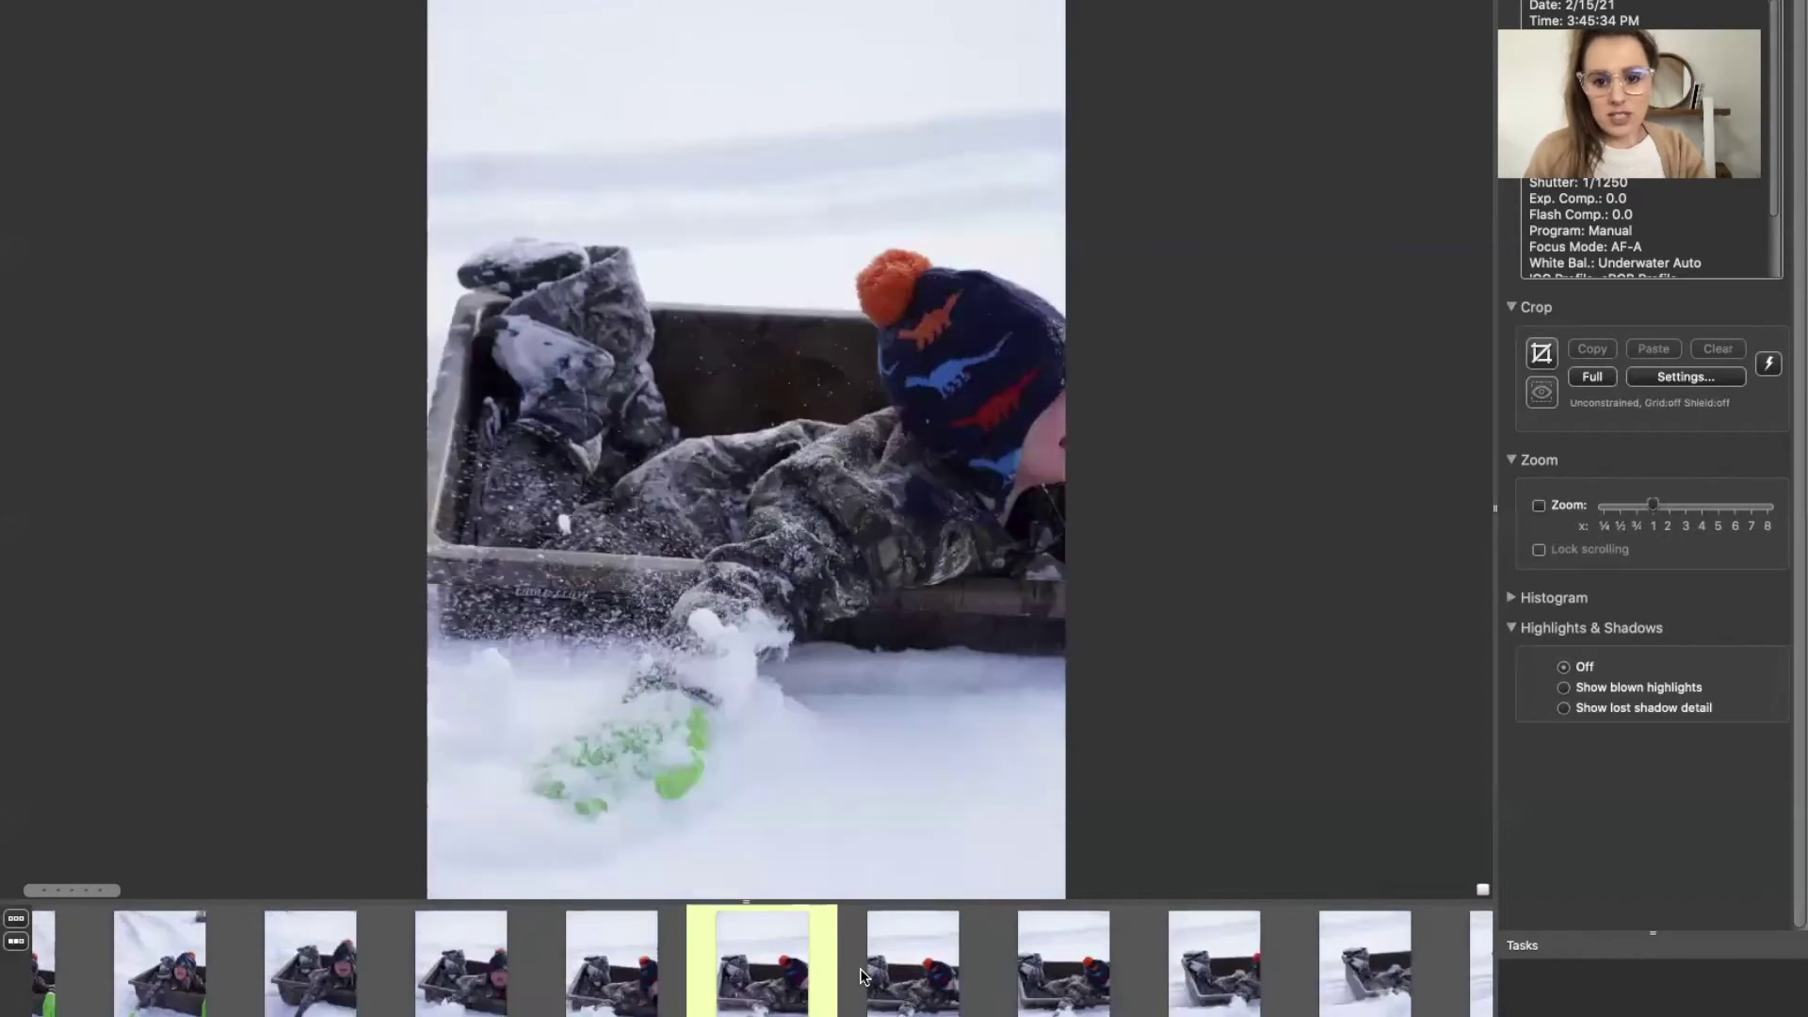
key("Right")
key("Right")
key("Right")
key("Right")
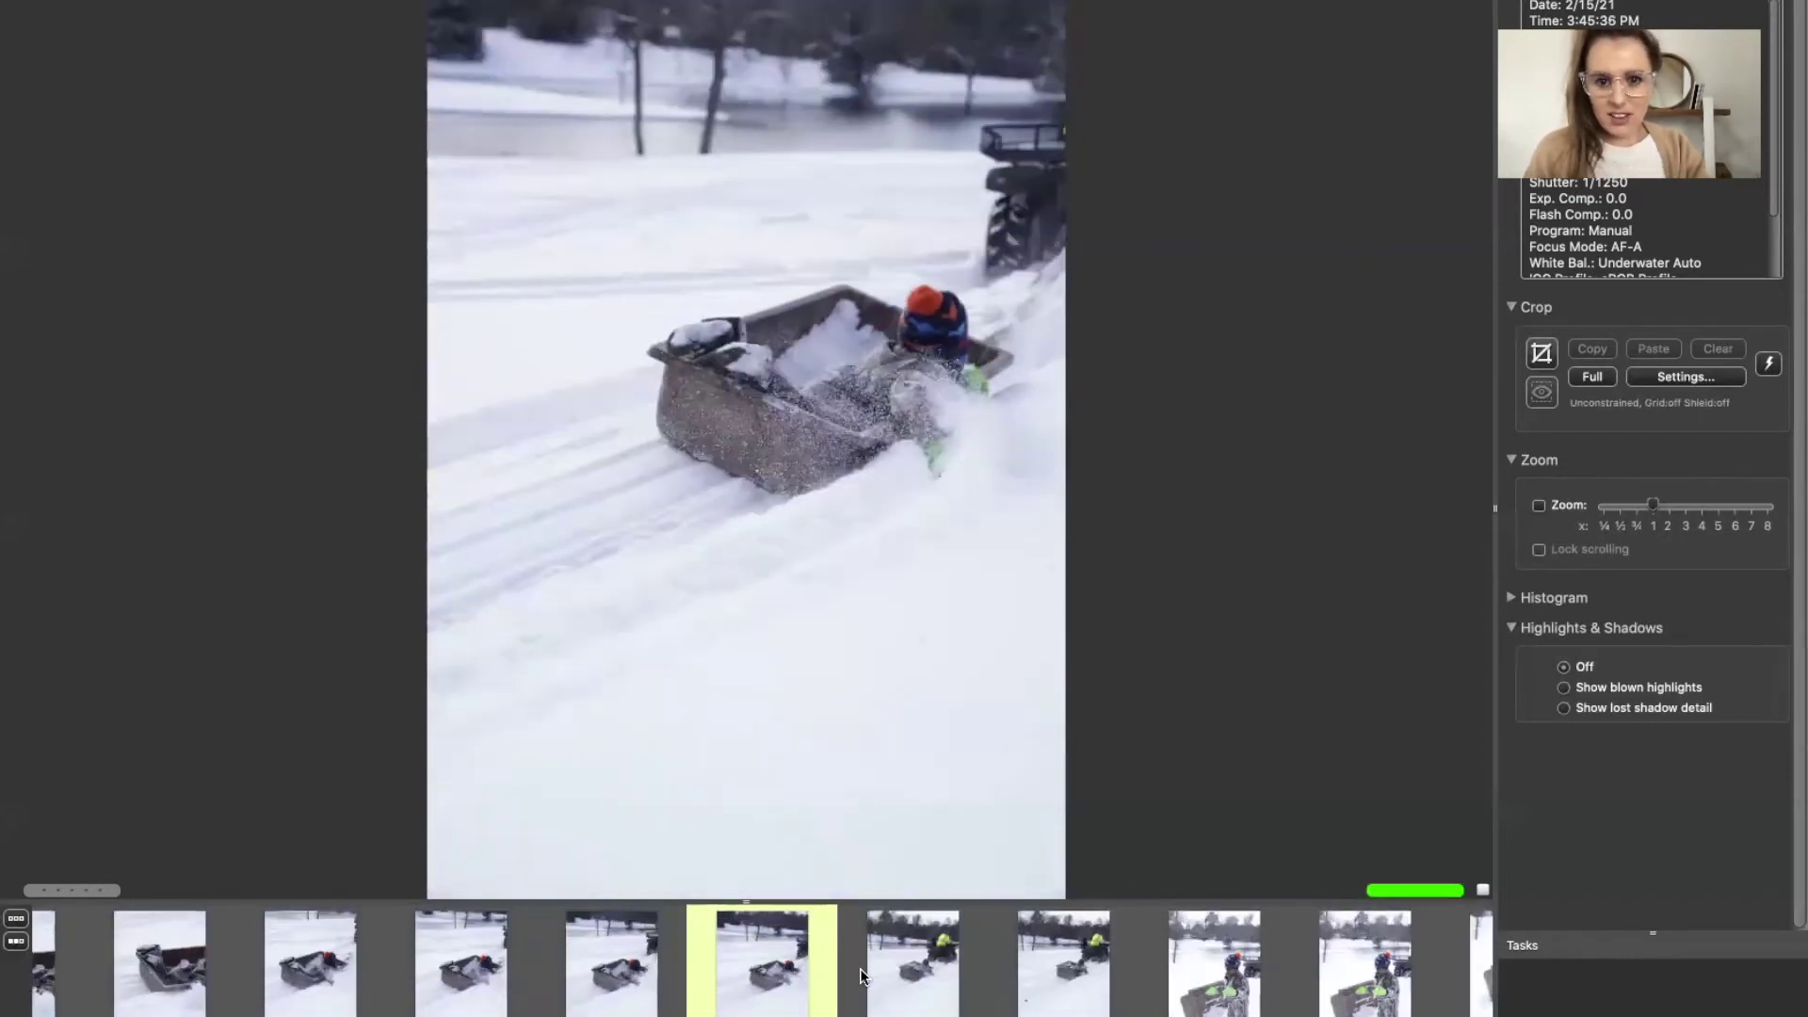
key("Right")
key("Right")
key("Right")
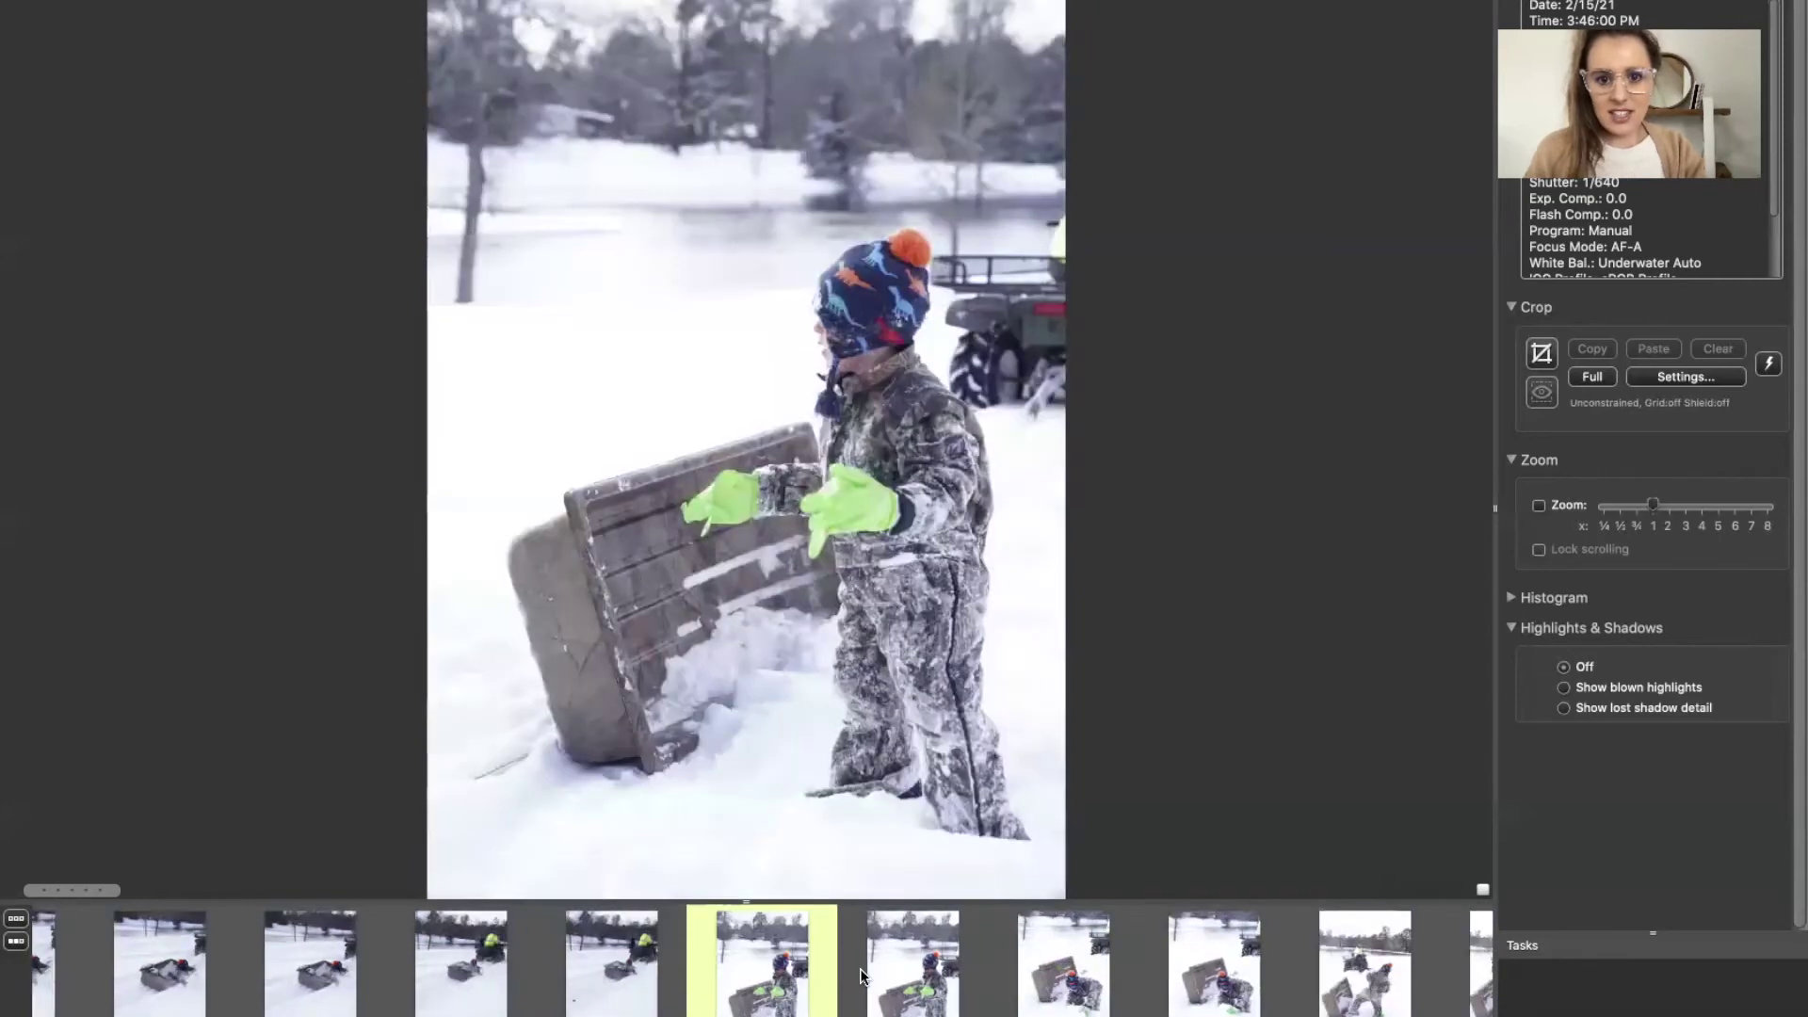
key("Right")
key("Right")
key("Right")
key("Right")
key("Right")
key("Right")
key("Right")
key("Right")
key("Right")
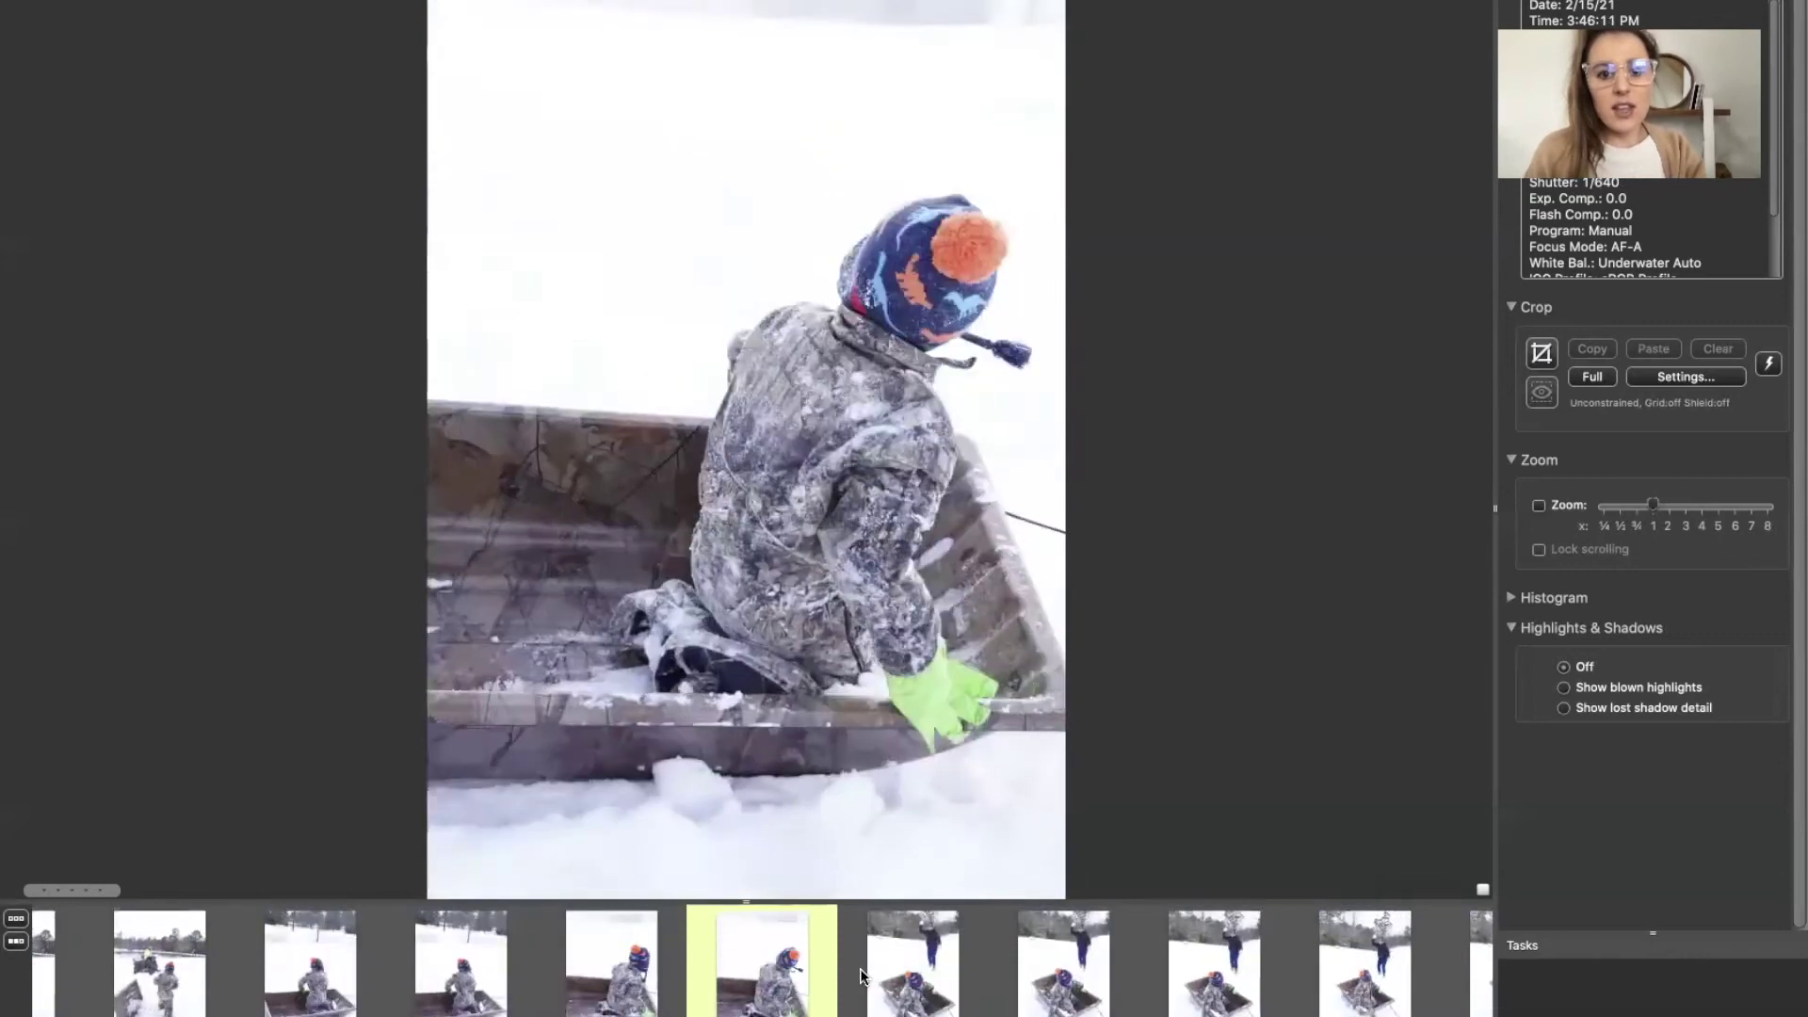
key("Right")
key("Right")
key("Right")
key("Right")
key("Right")
key("Right")
key("Right")
key("Right")
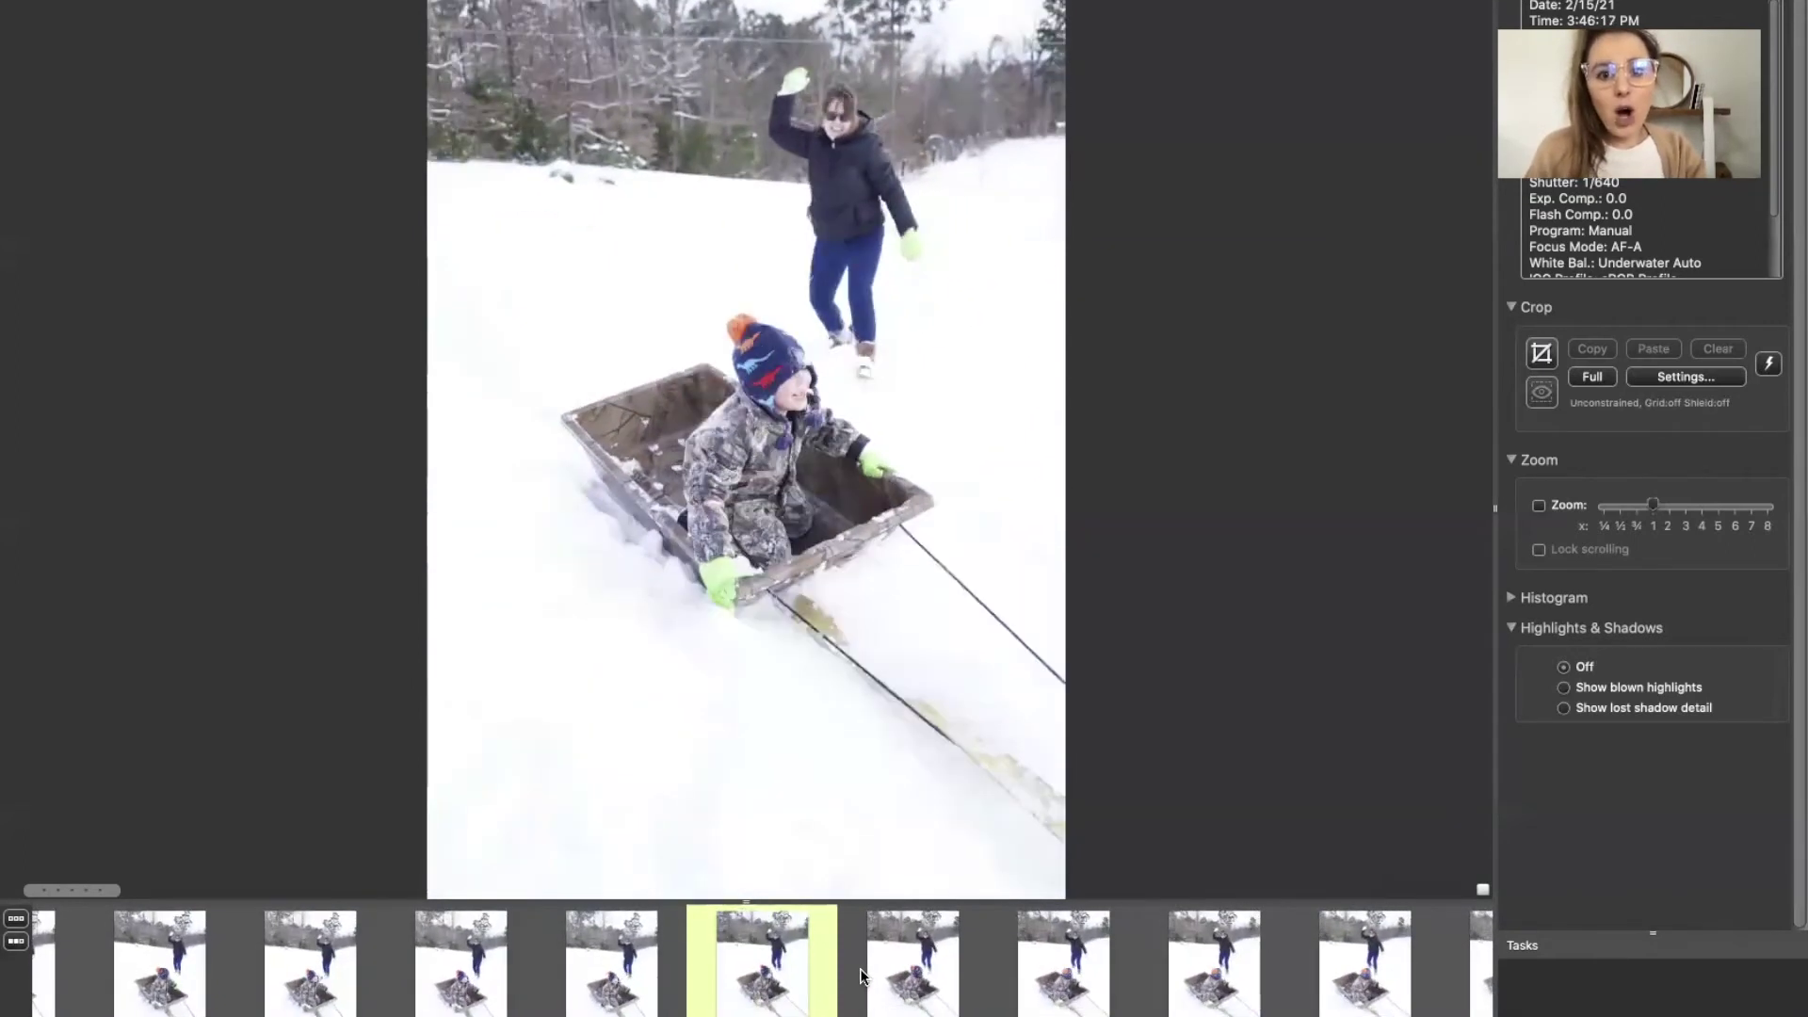
key("Right")
key("Right")
key("Right")
key("Right")
key("Right")
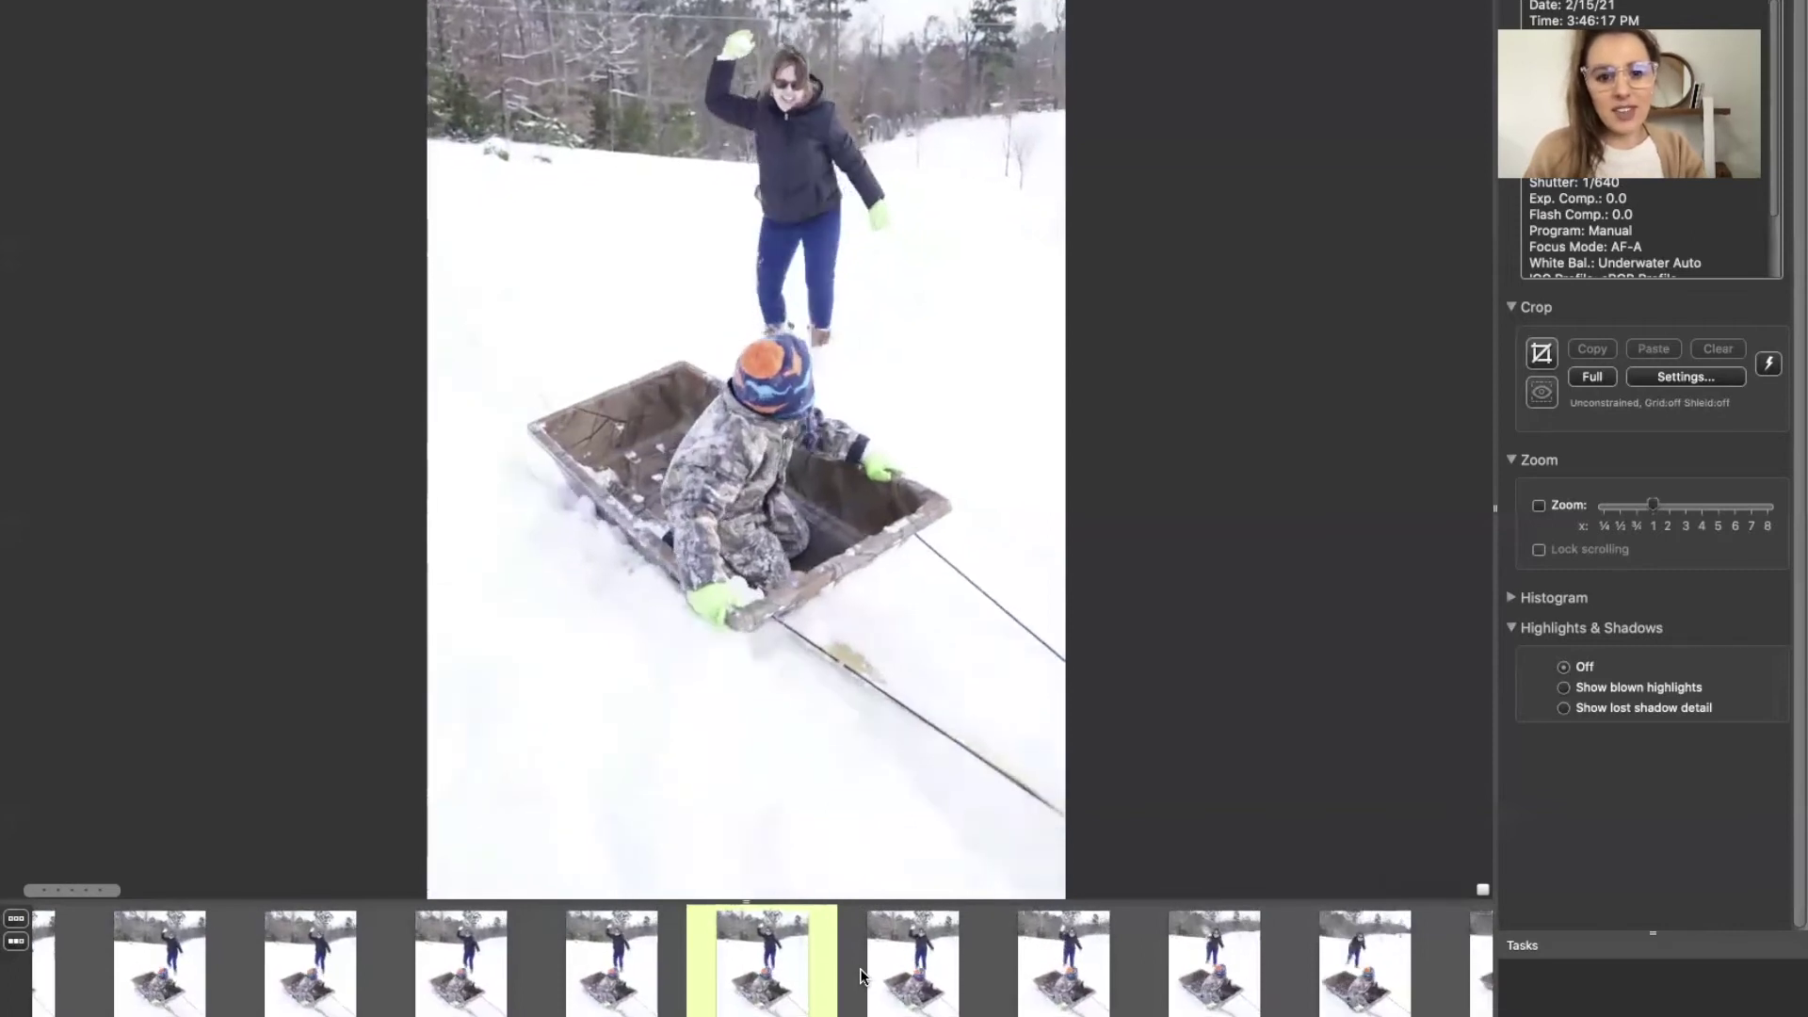
key("Right")
key("Right")
key("Right")
key("Right")
key("Right")
key("Right")
key("Right")
key("Right")
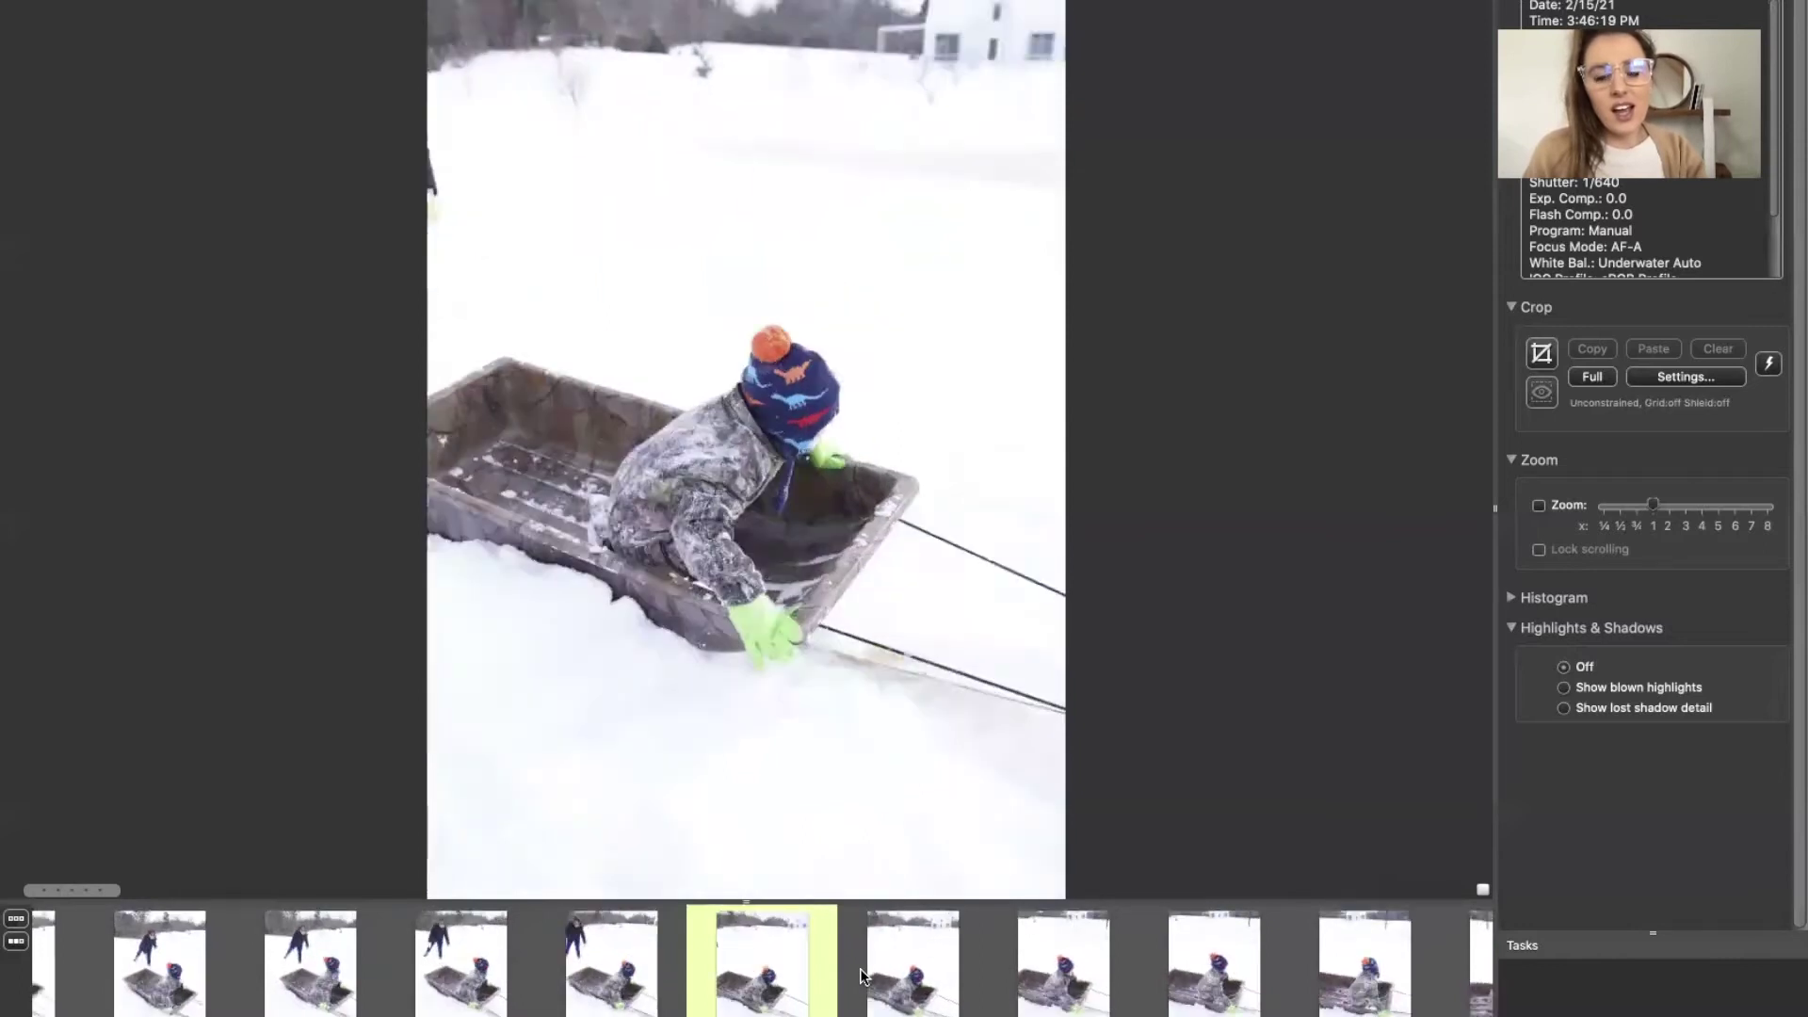
key("Right")
key("Right")
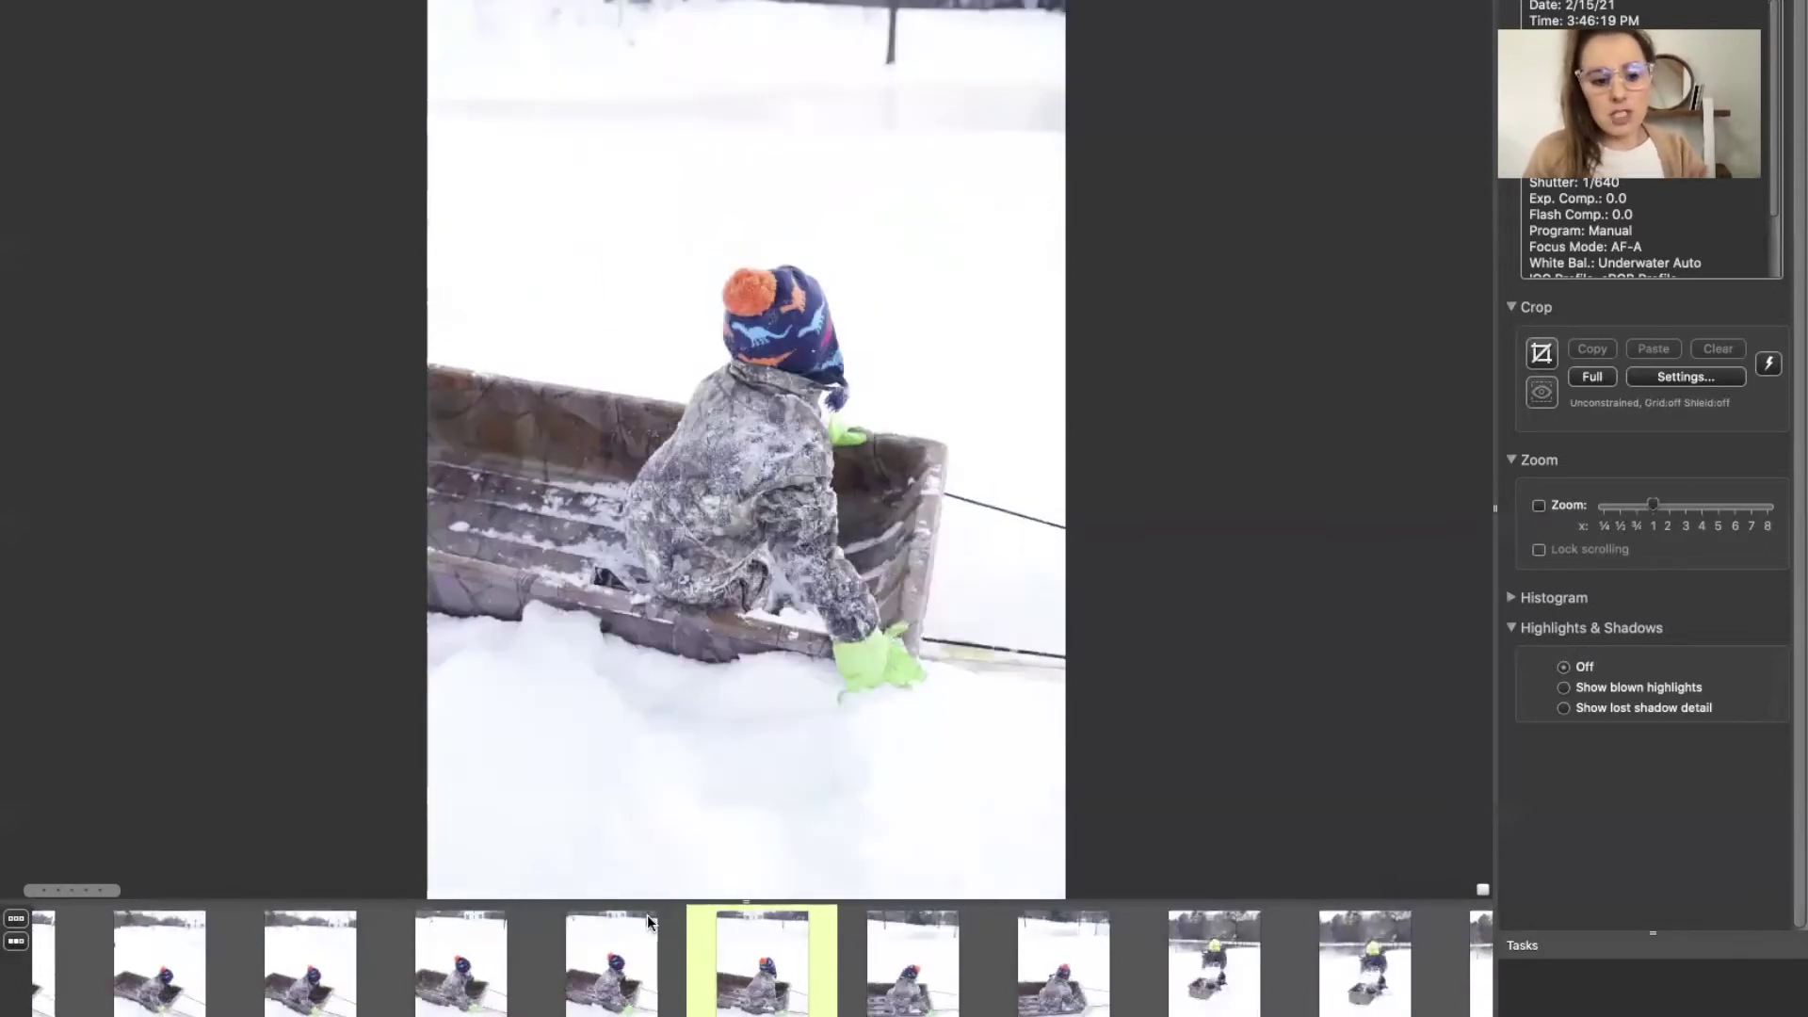
Back on the contact sheet, sort the photos by tag and colour class
key("Escape")
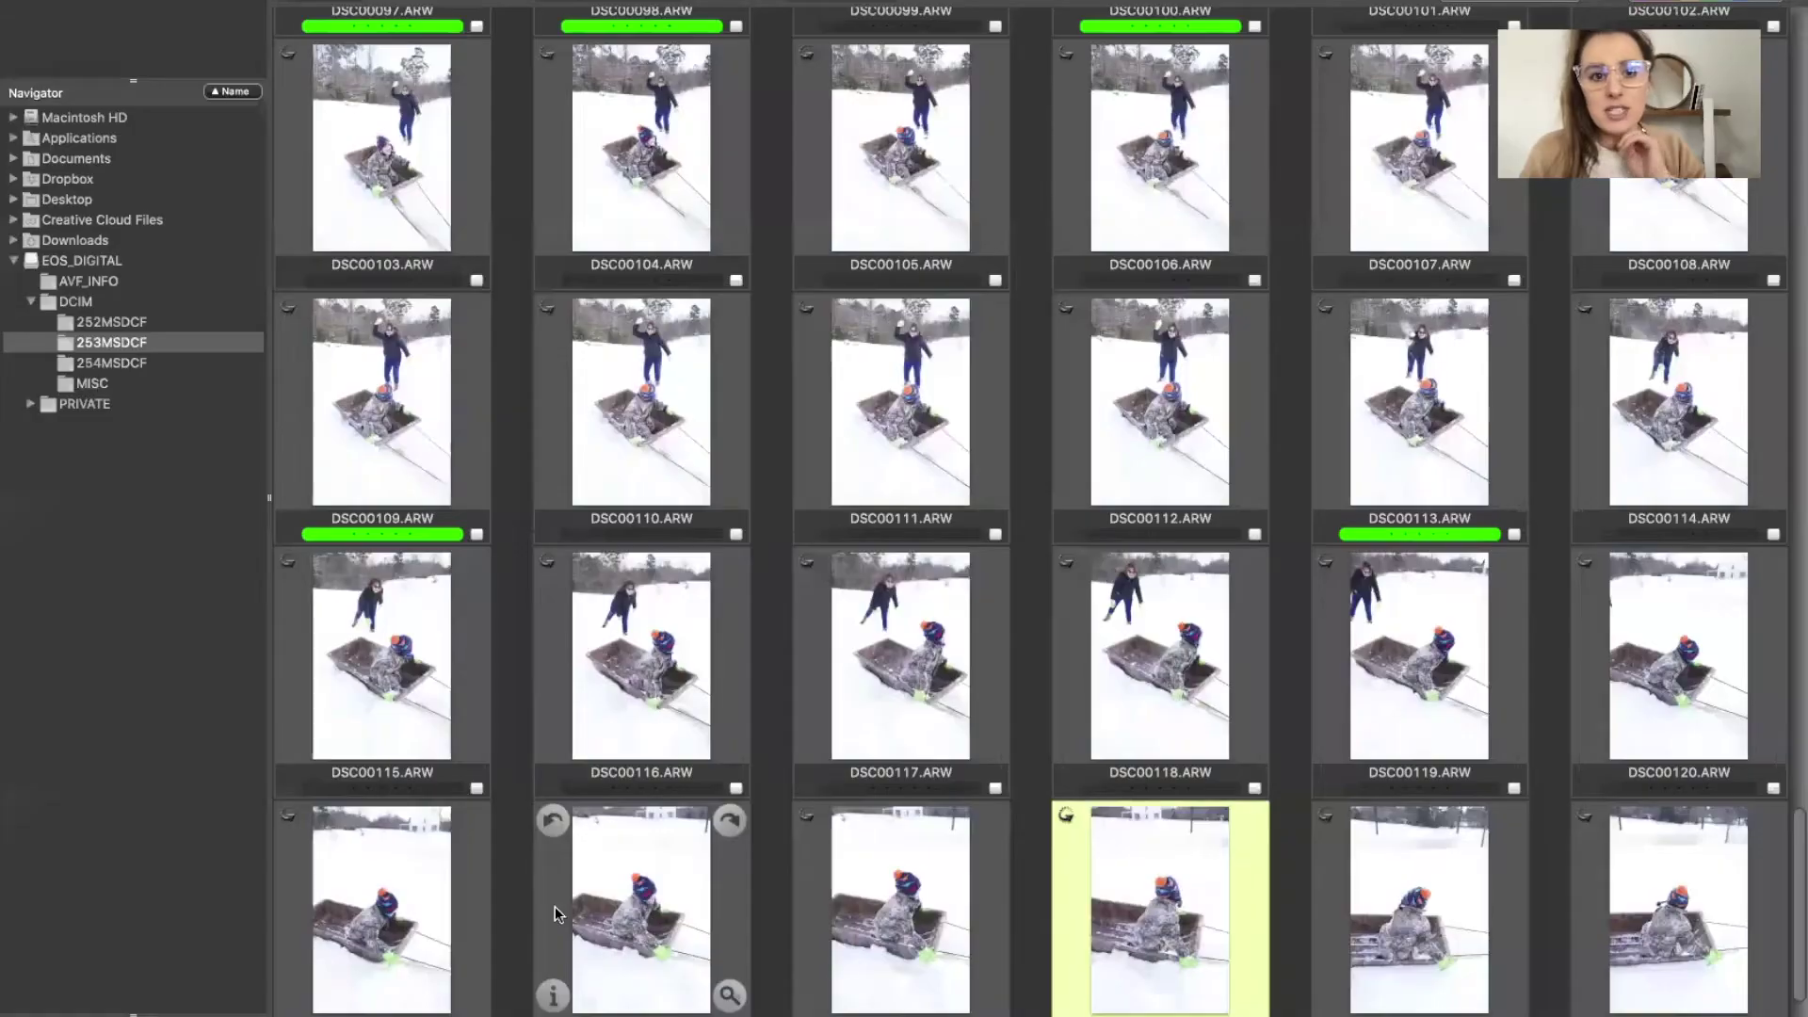
scroll(614, 383, "up", 5)
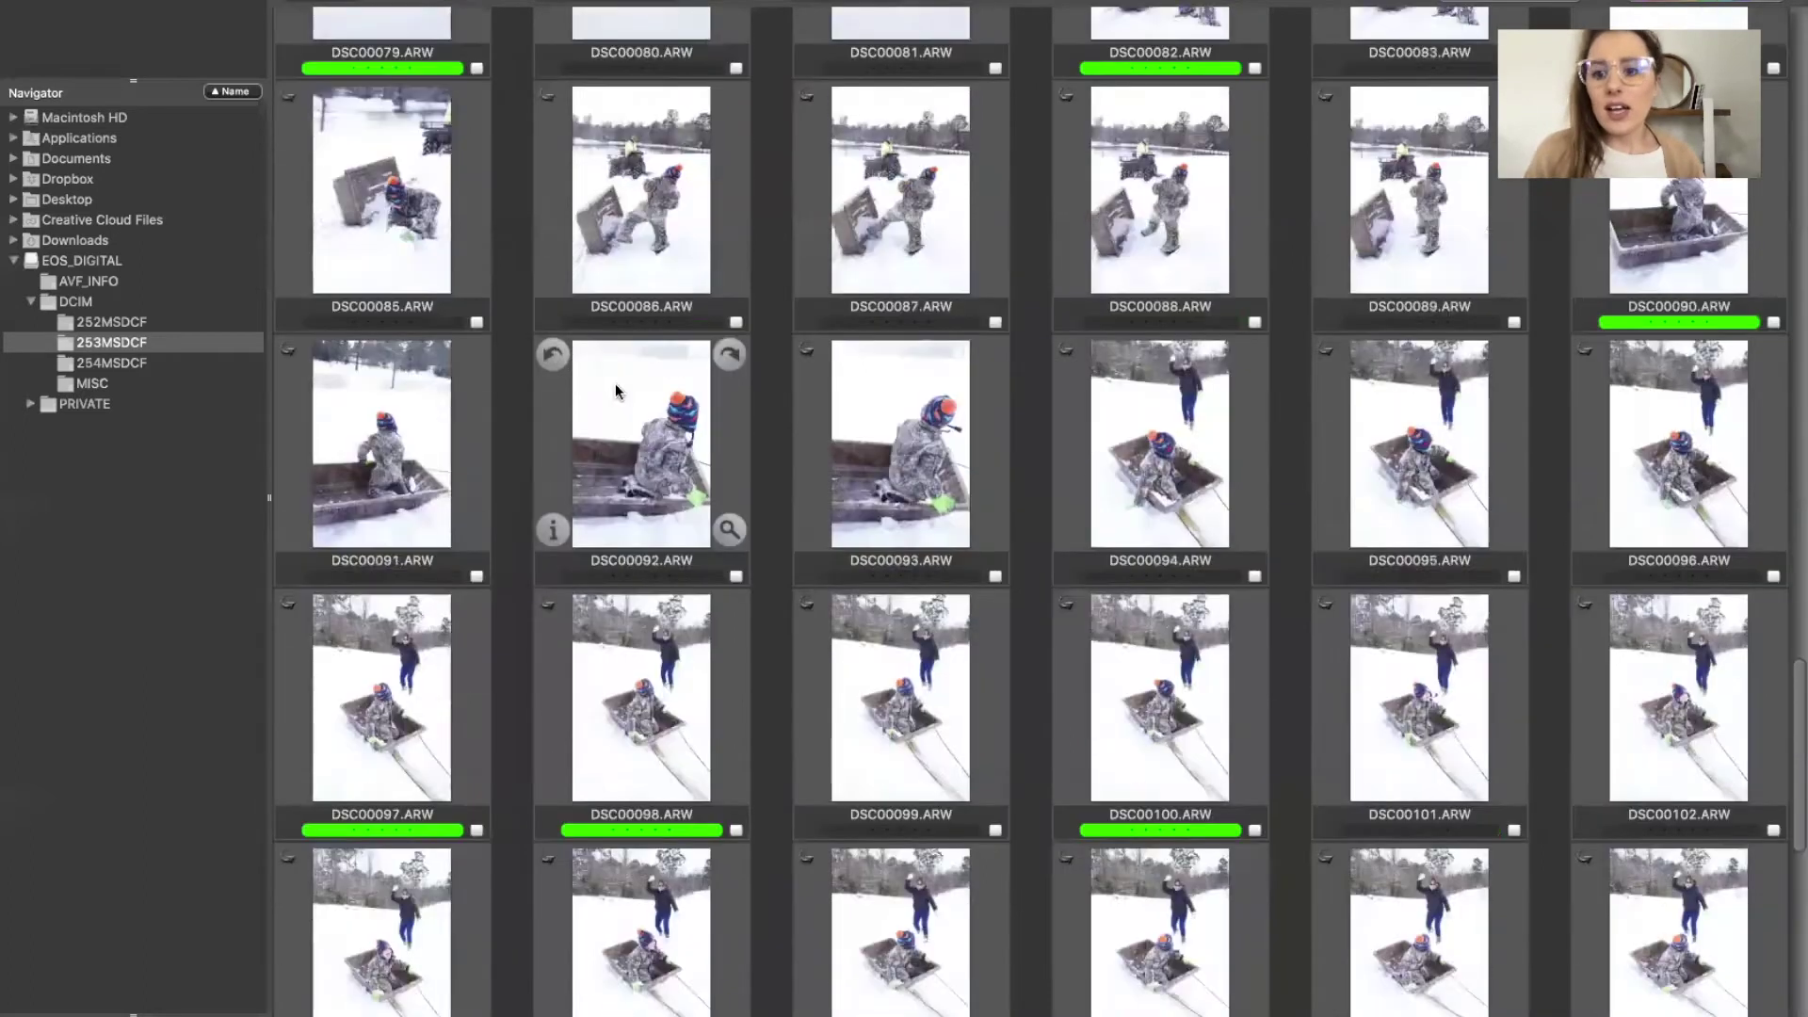
scroll(761, 479, "up", 7)
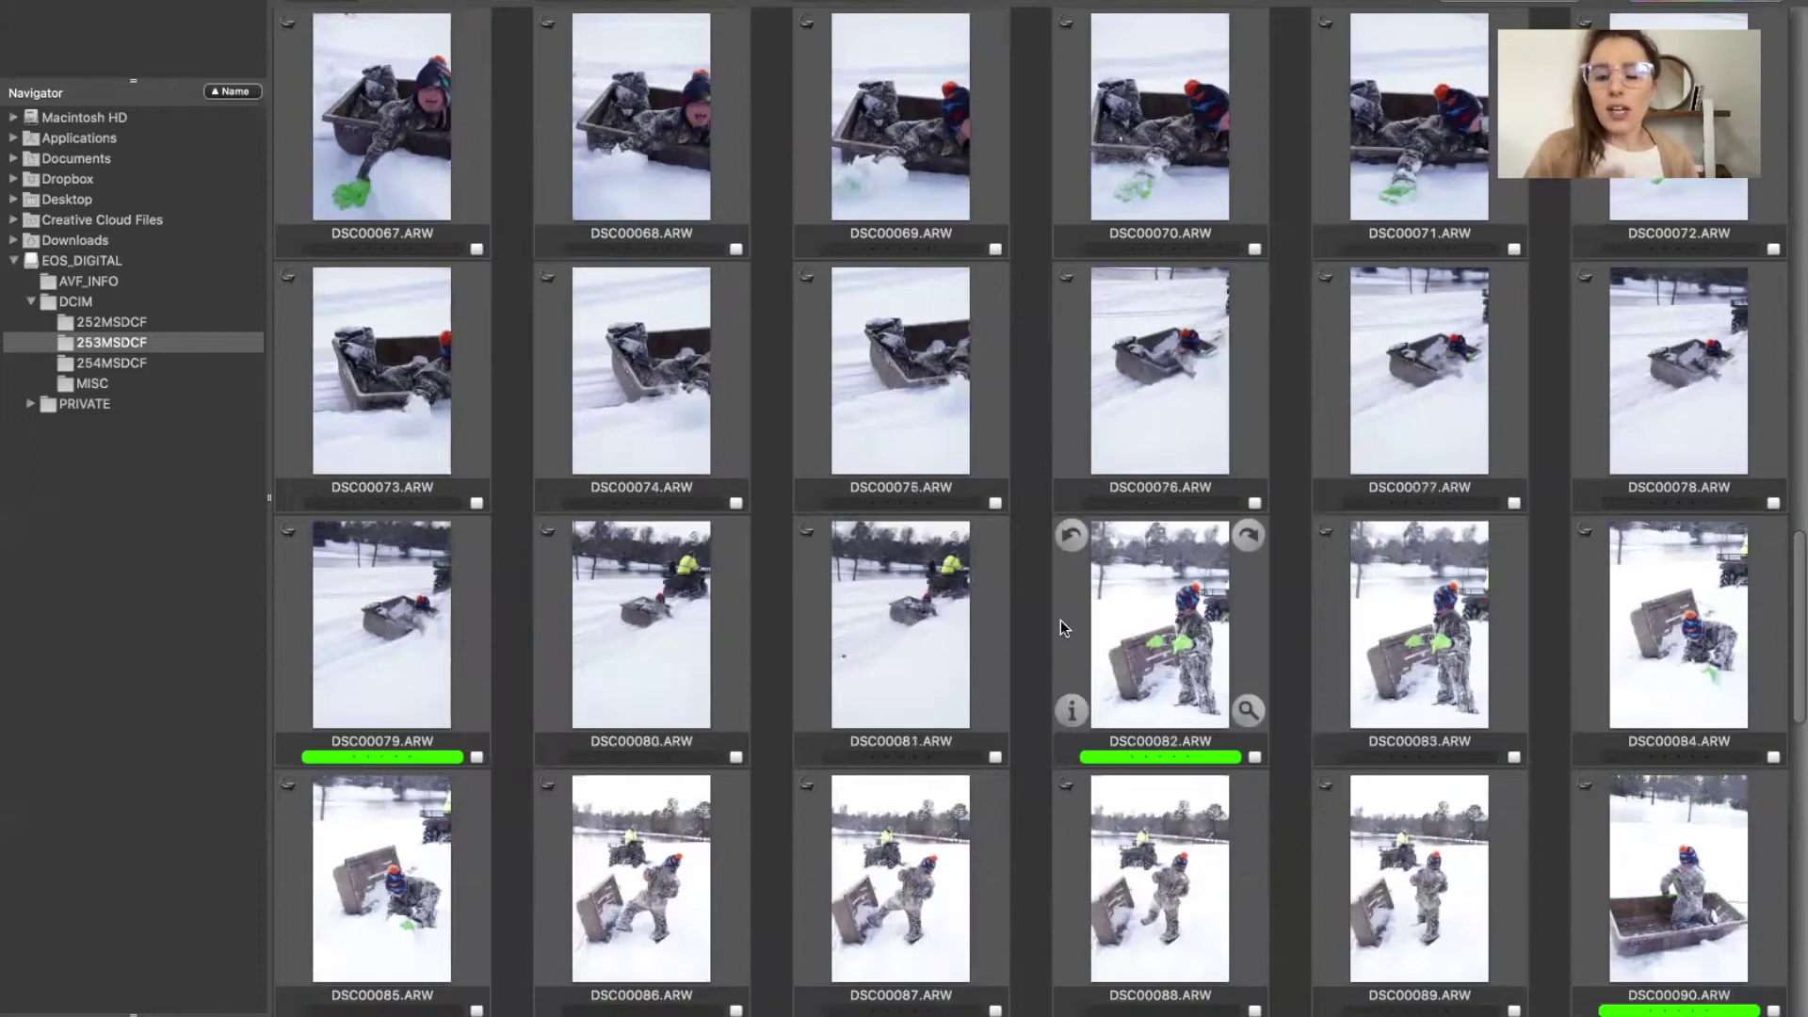
left_click(612, 2)
left_click(612, 2)
left_click(612, 2)
left_click(607, 77)
Scroll to the top of the sorted grid and open DSC00113 in the large preview
scroll(910, 564, "up", 10)
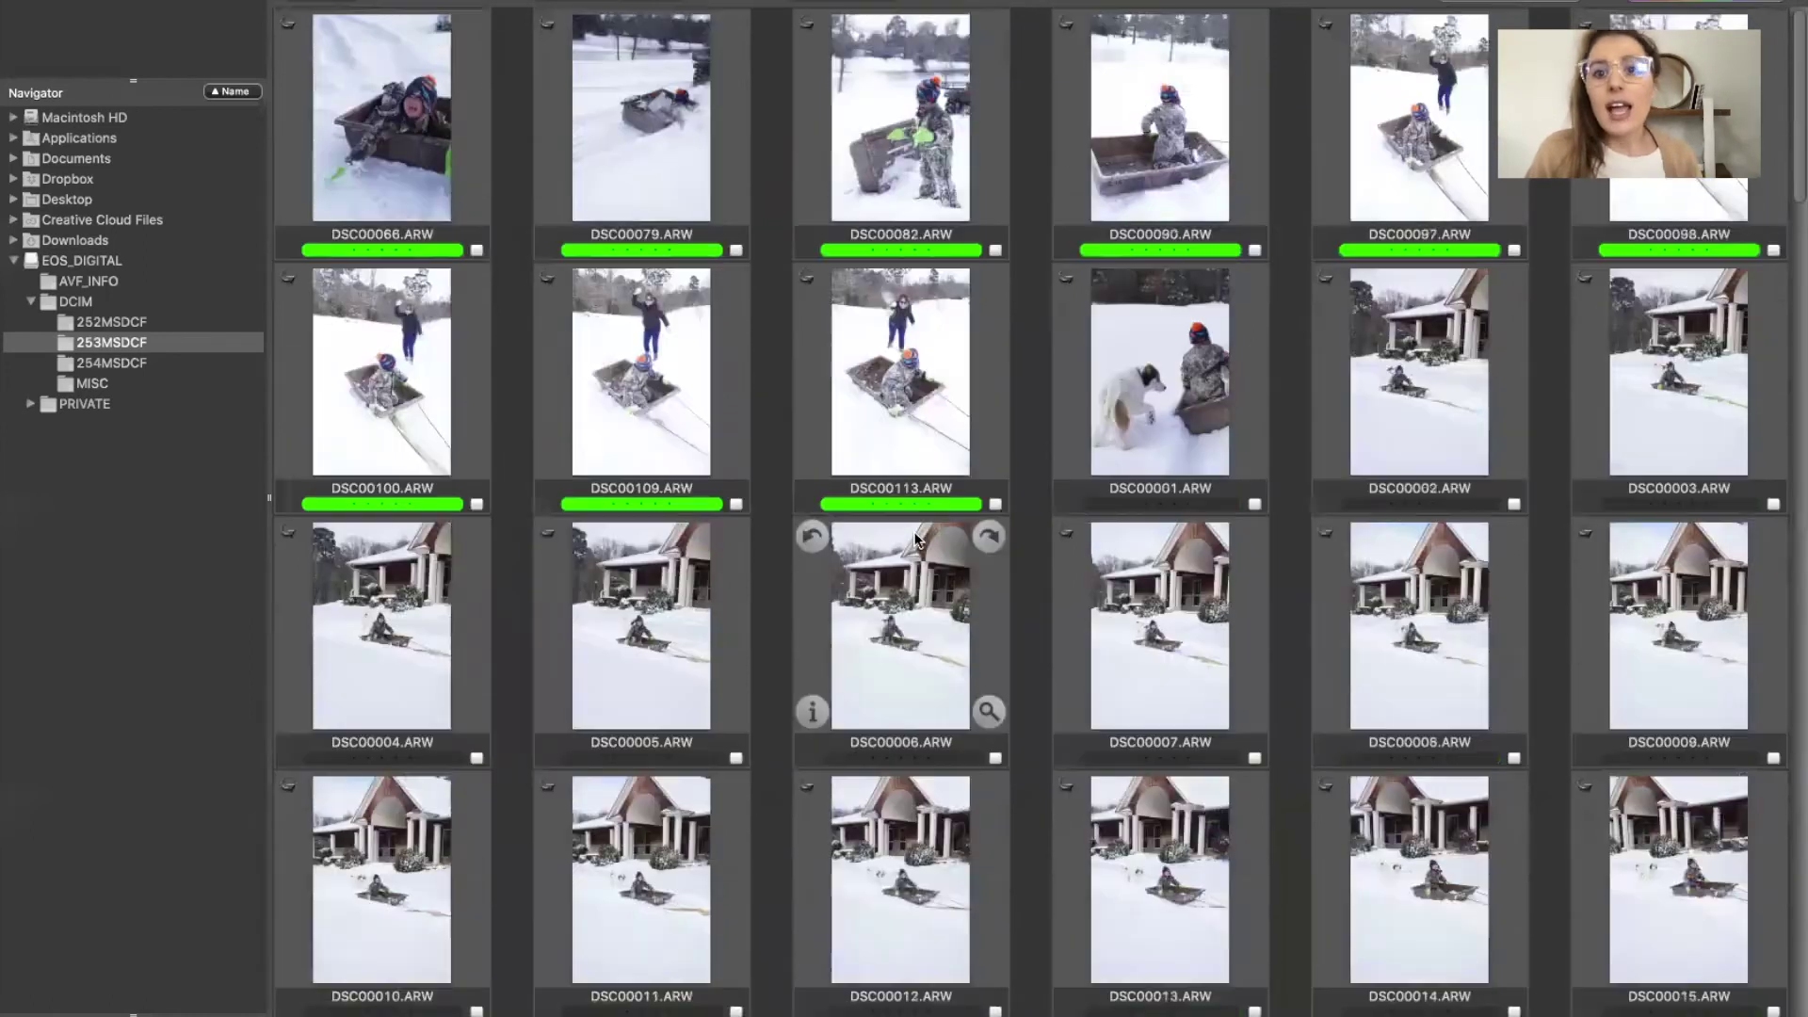
scroll(913, 539, "up", 3)
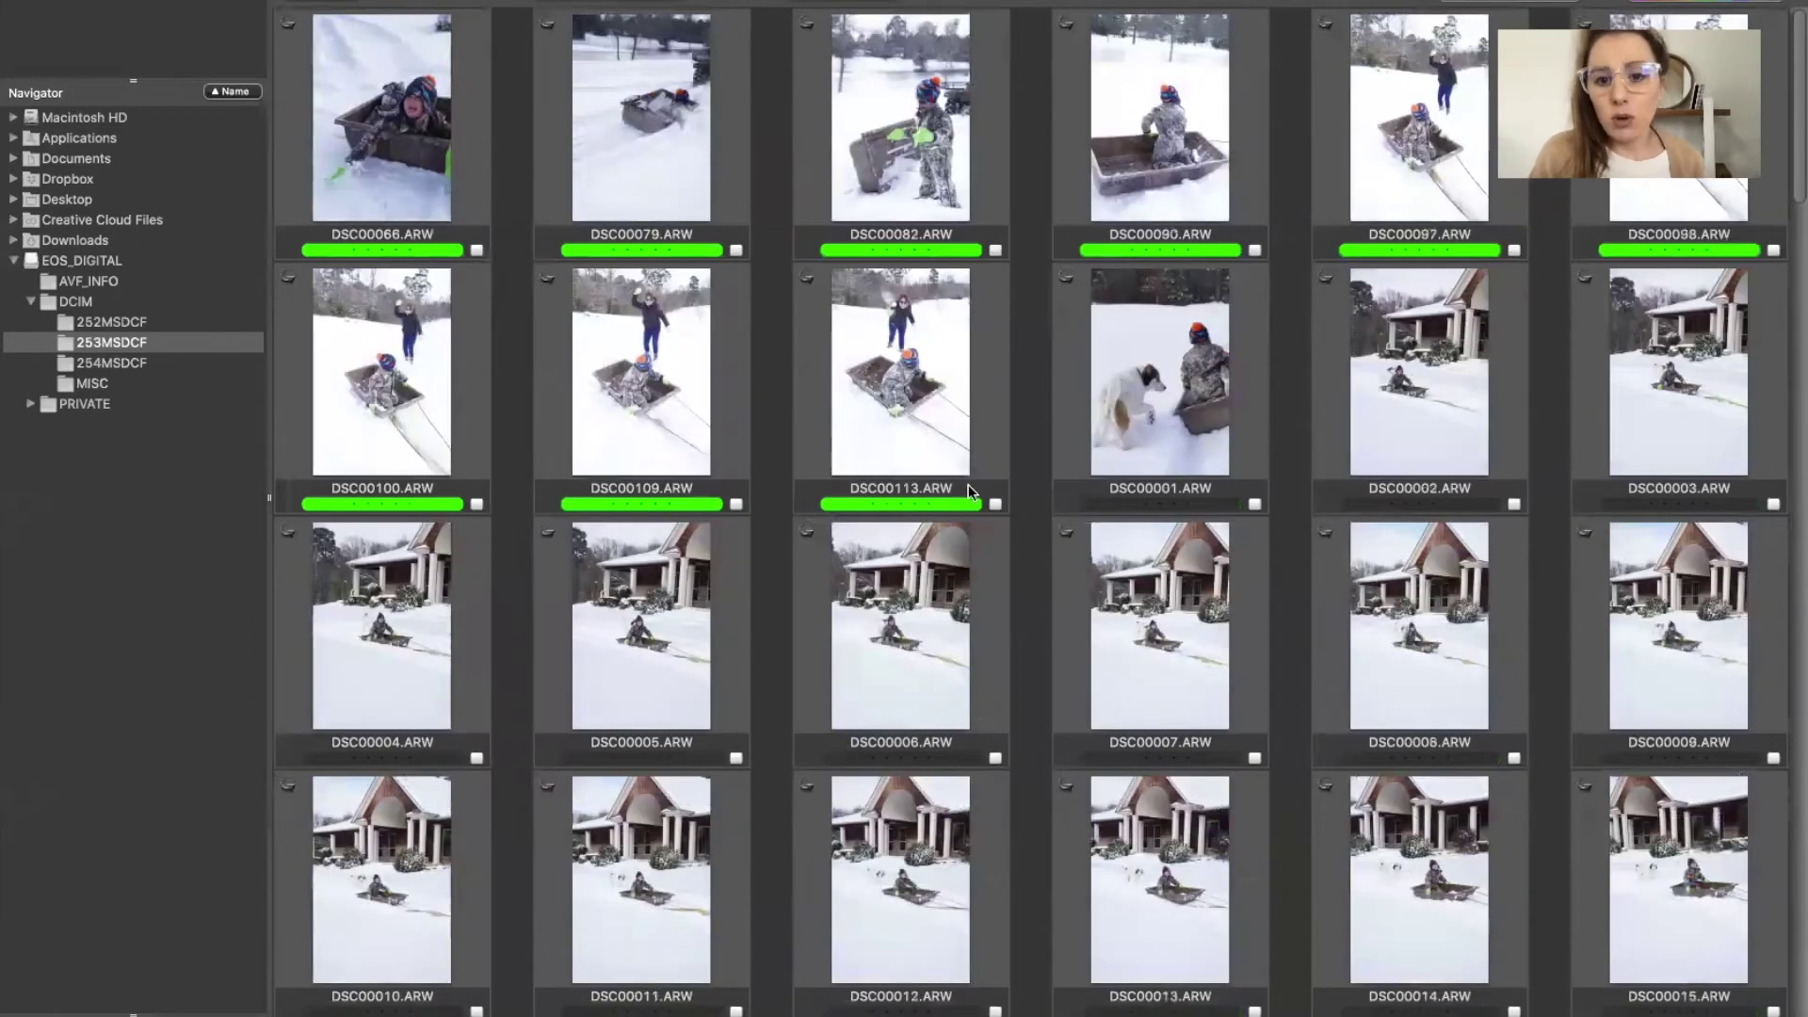
double_click(902, 392)
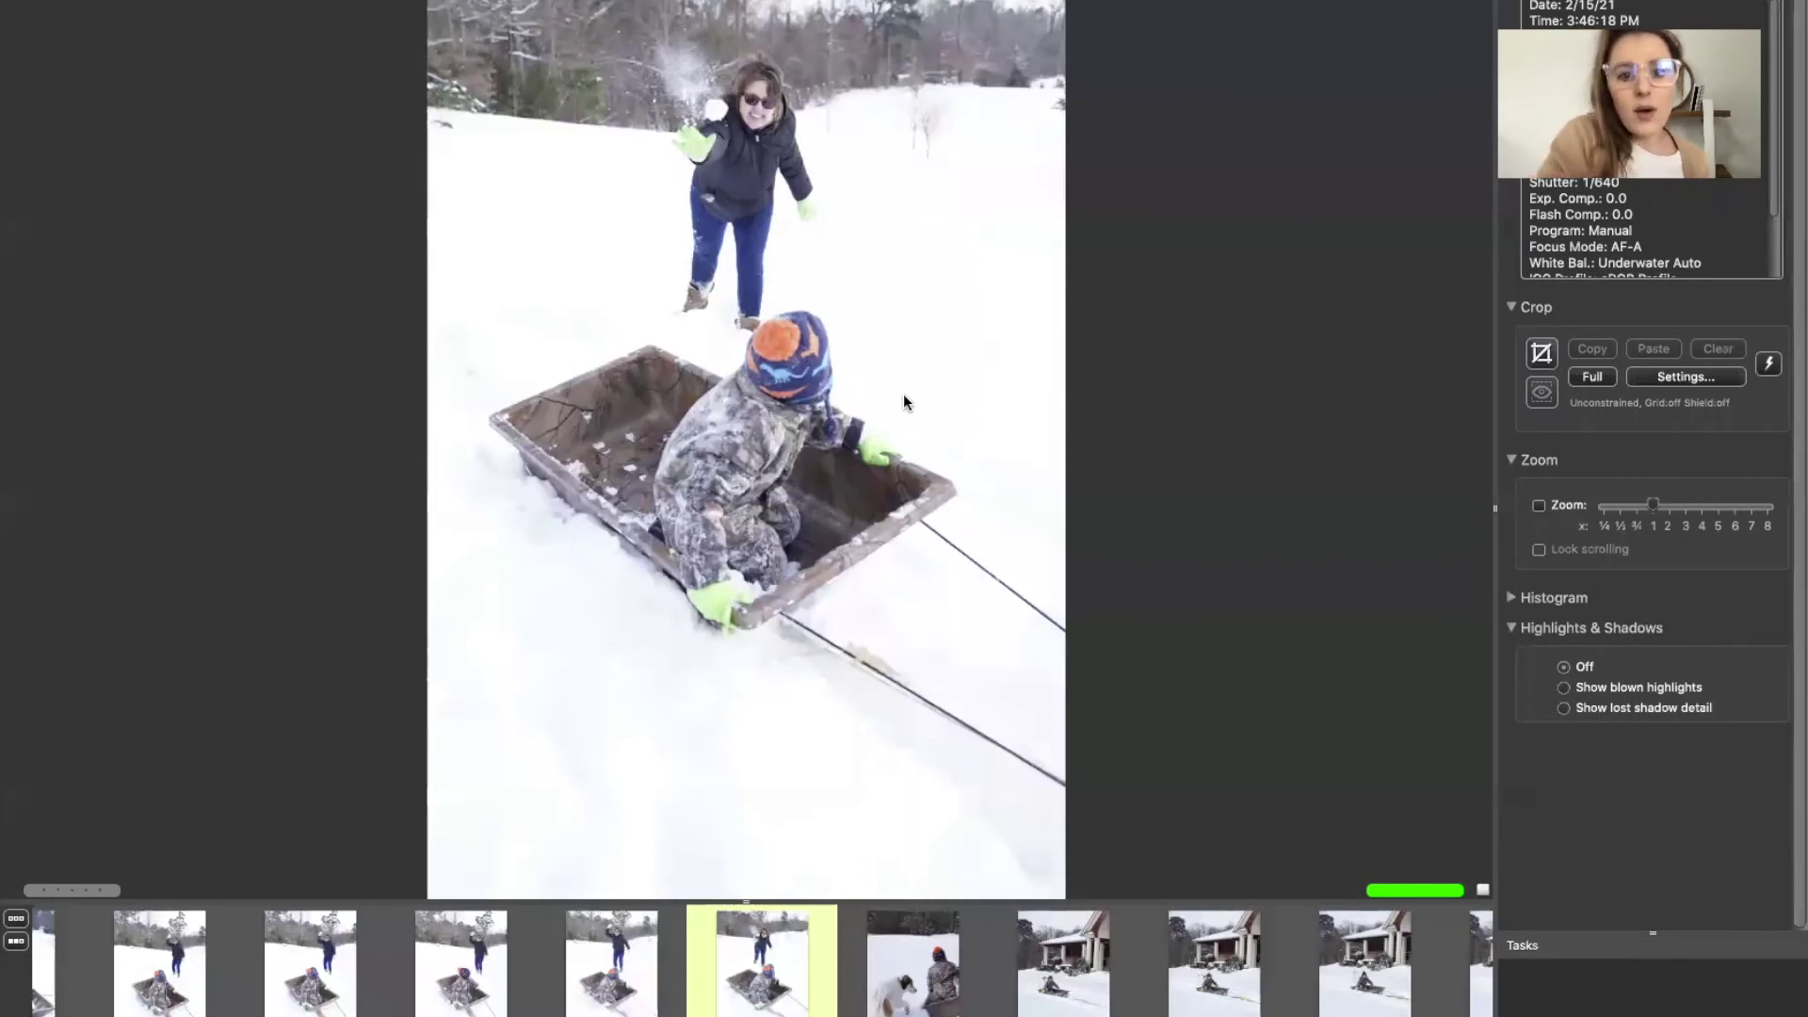
Reopen DSC00113 and compare it with its neighbouring burst frames
double_click(902, 401)
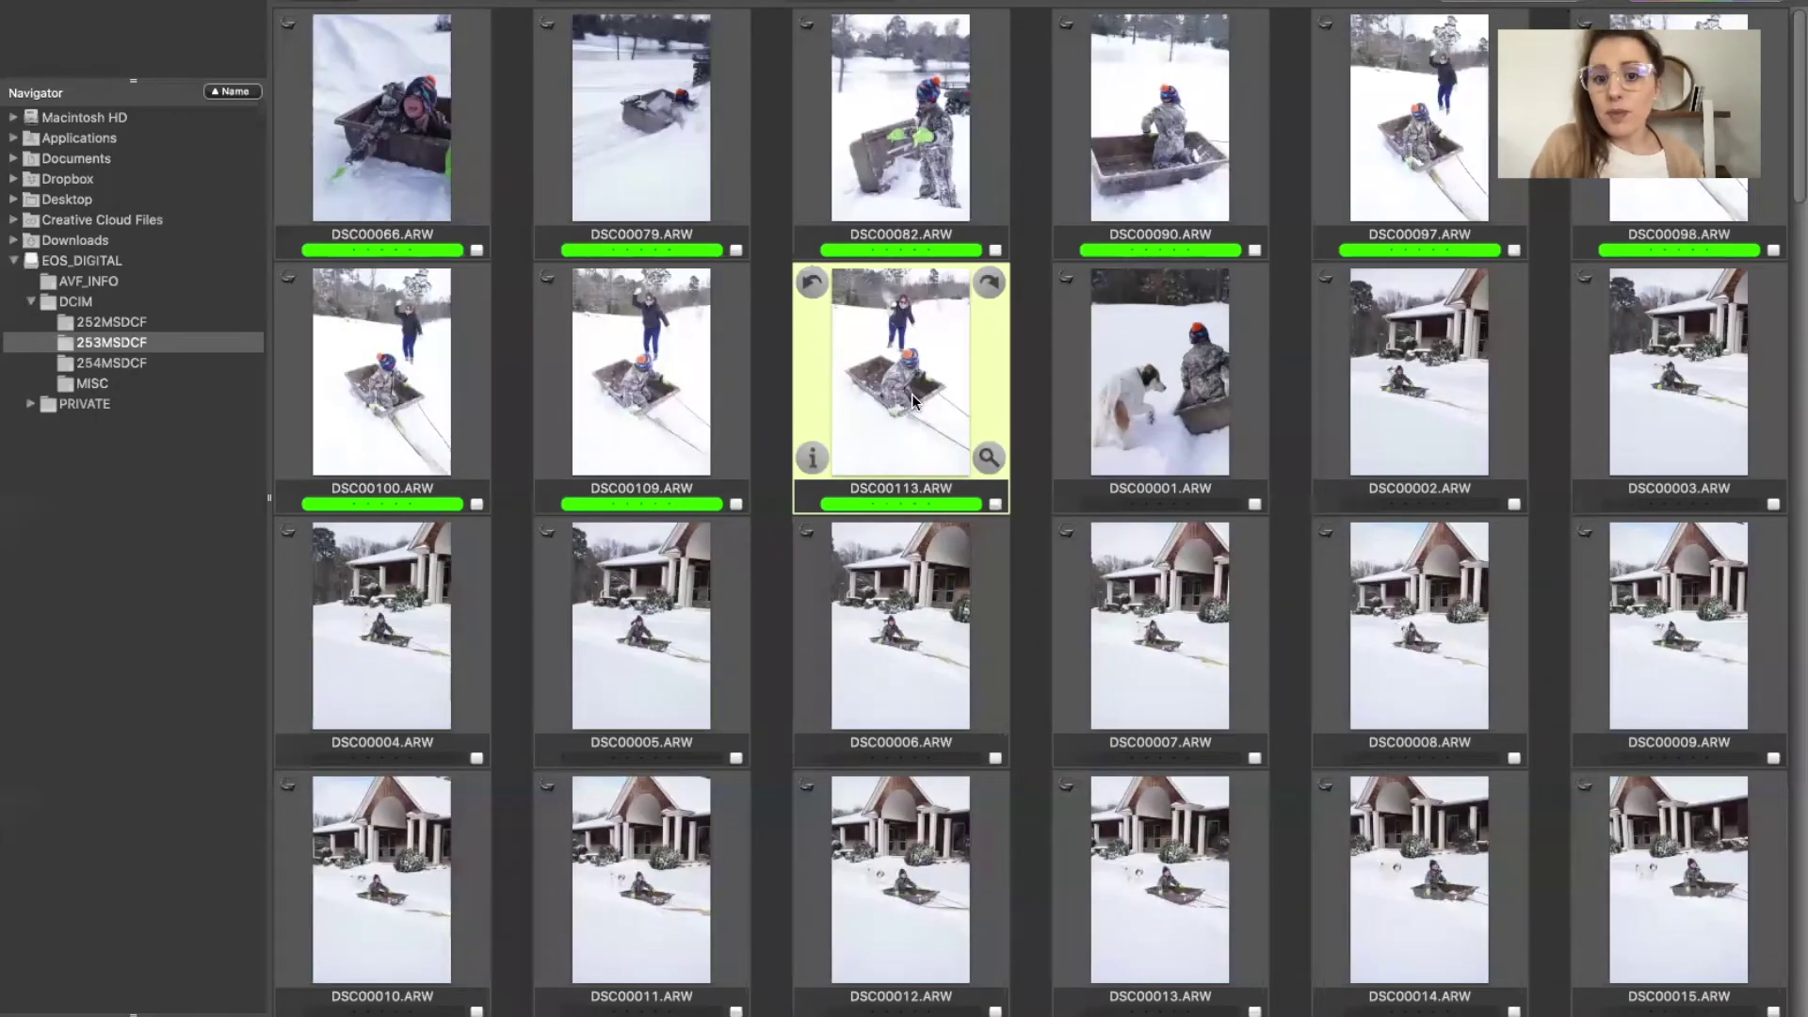
double_click(912, 394)
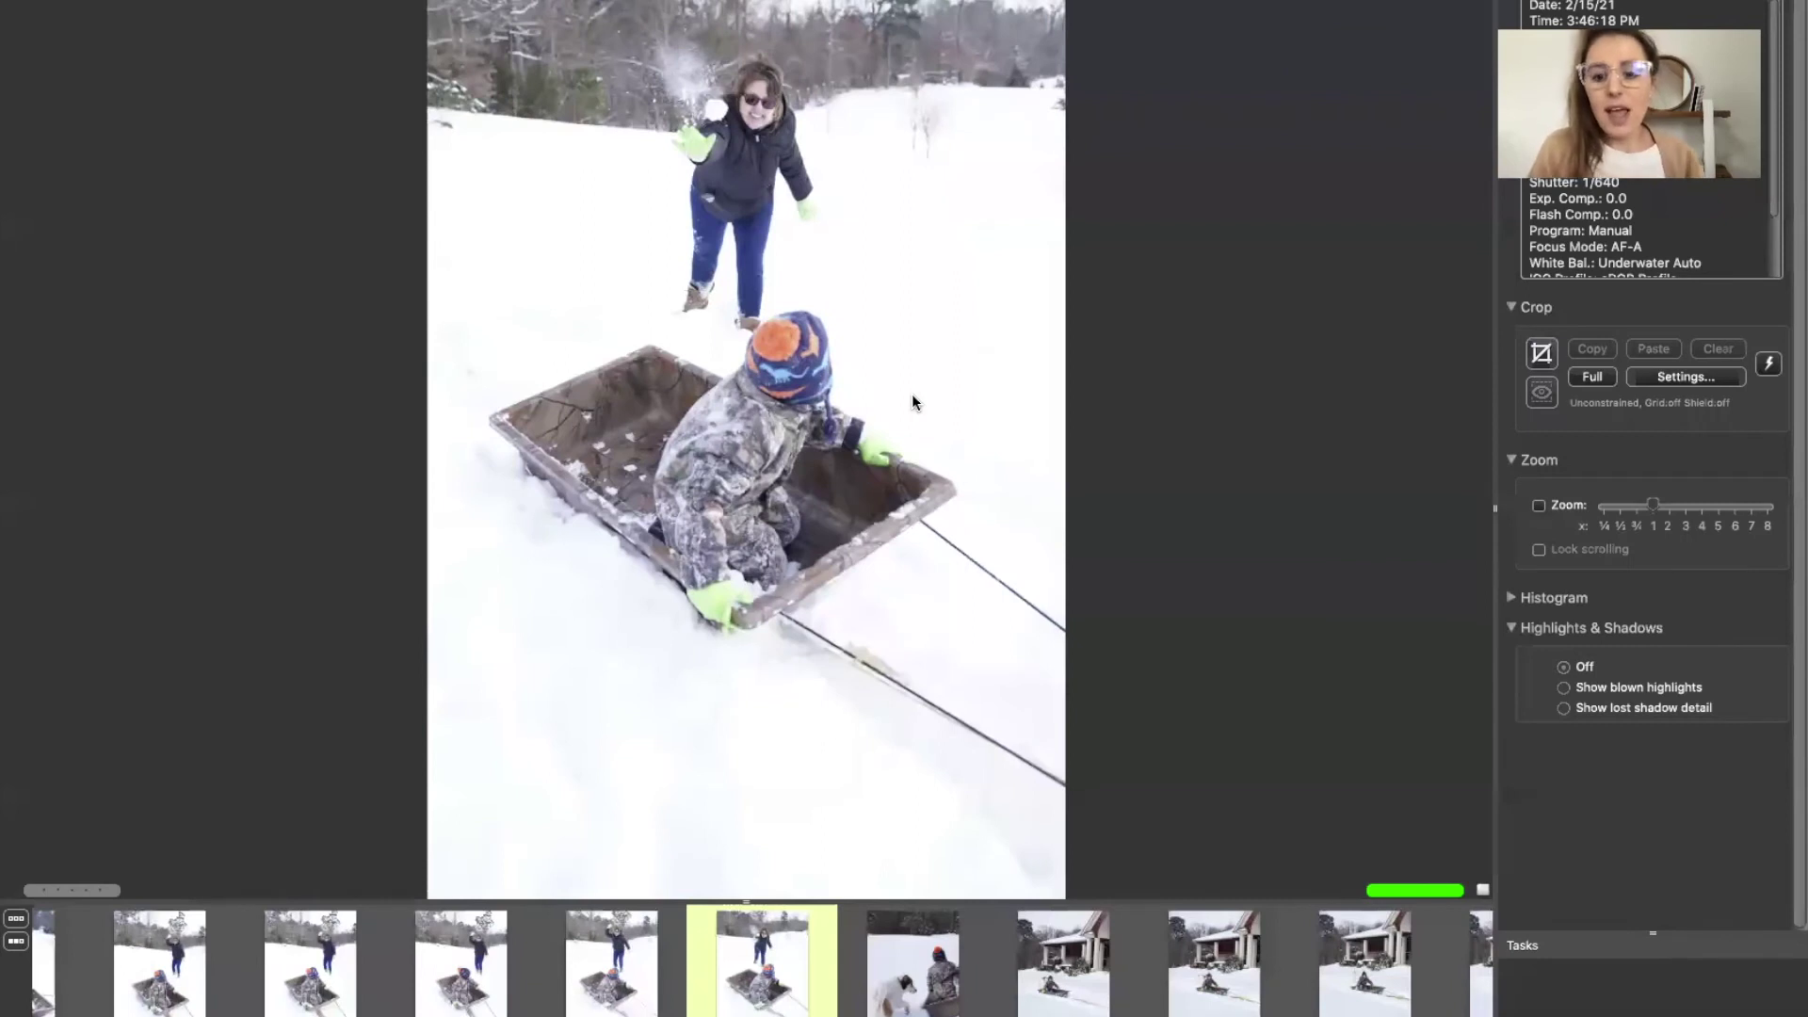
key("Left")
key("Left")
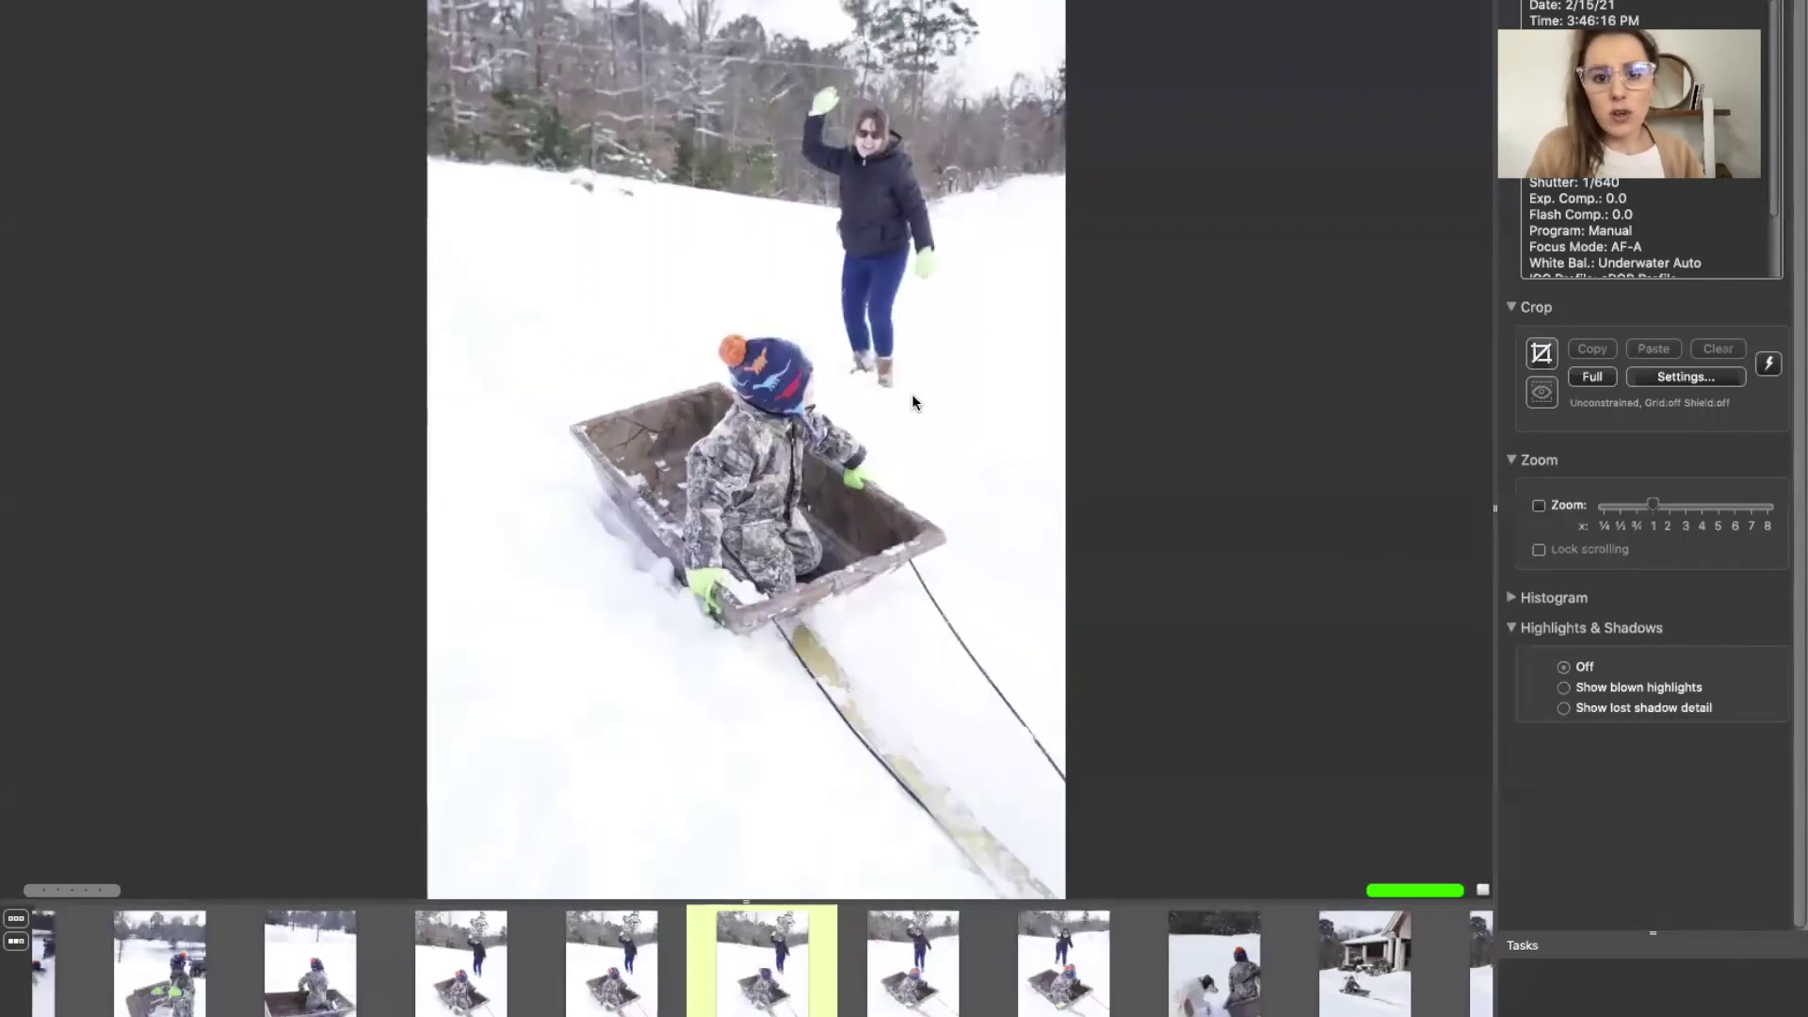
key("Right")
key("Left")
key("Left")
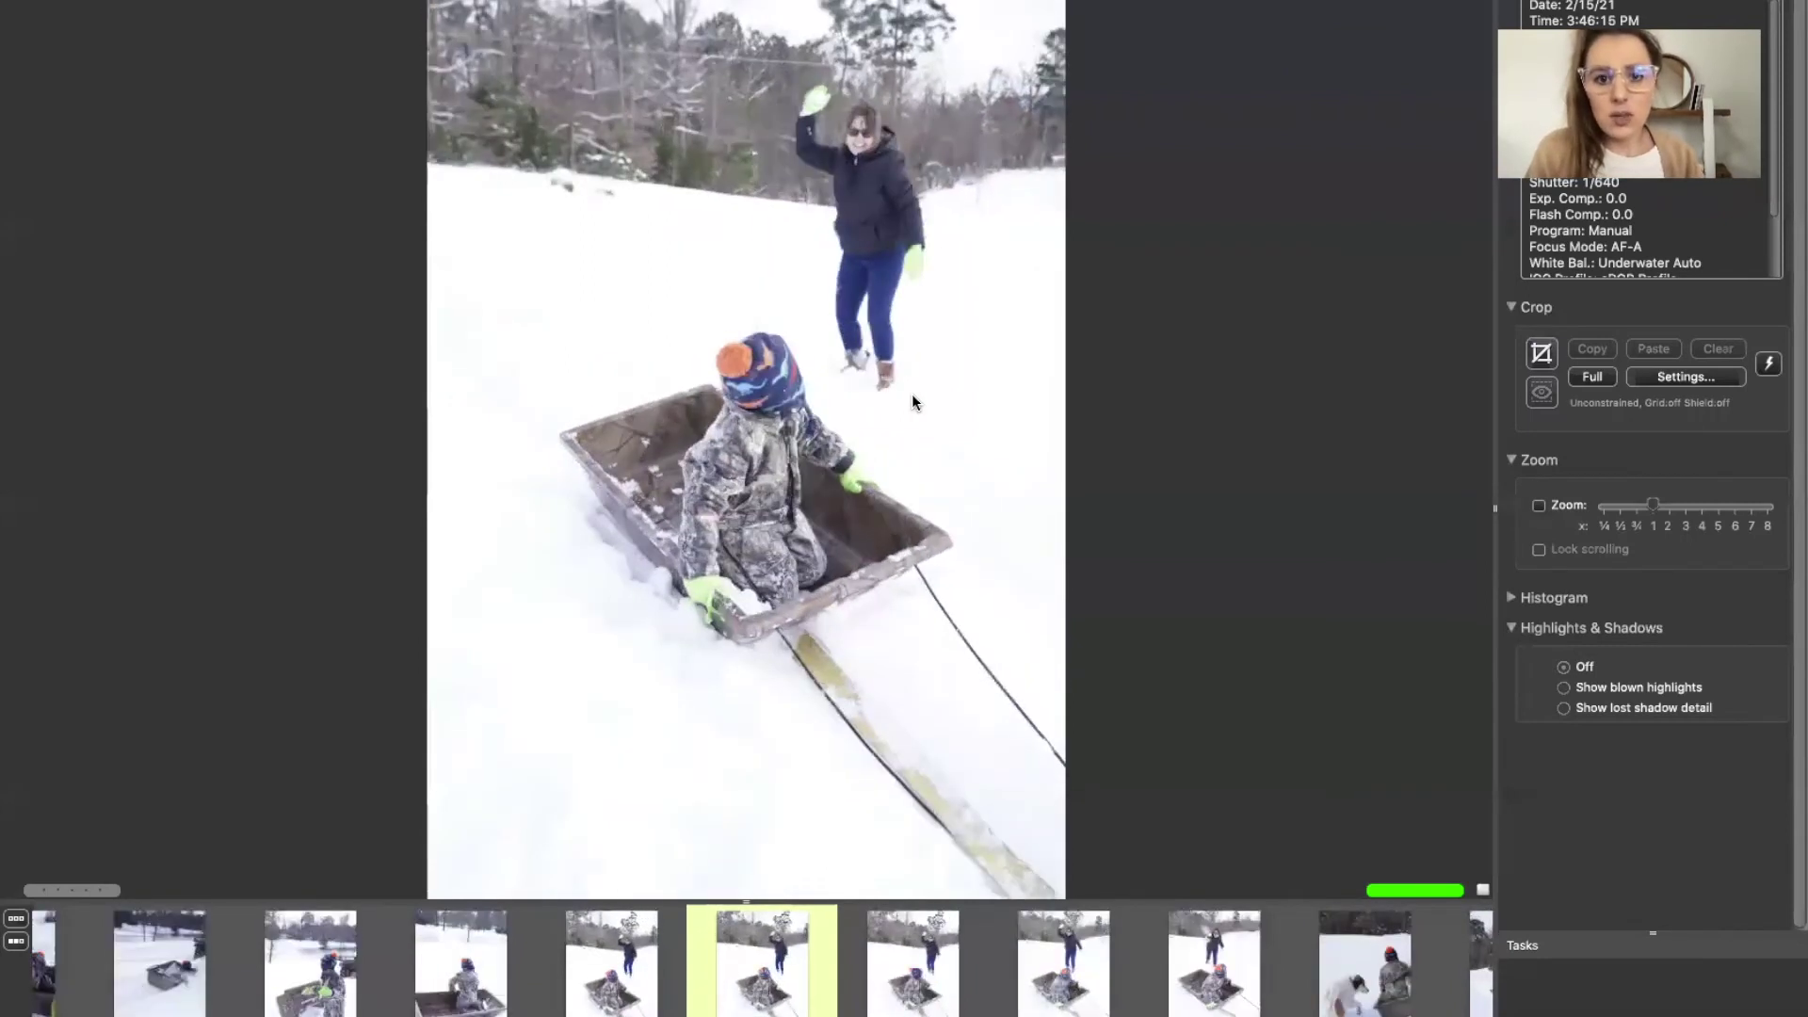
key("Right")
key("Left")
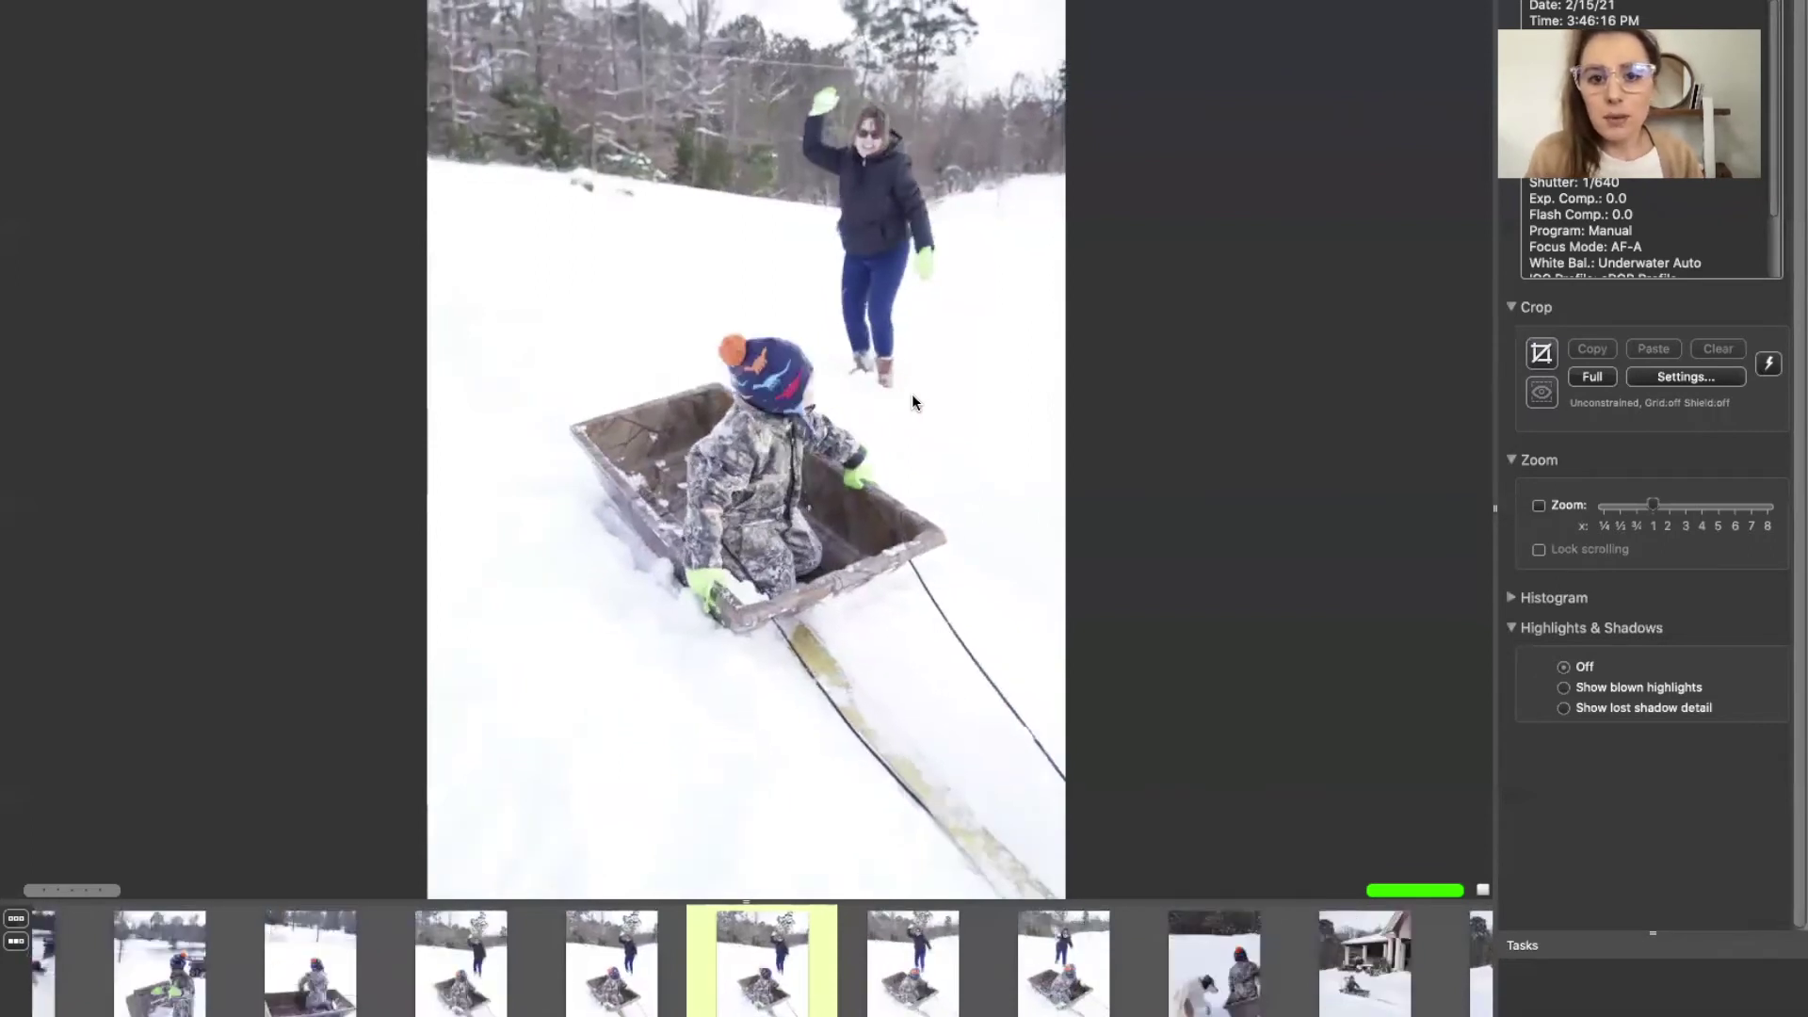
Give DSC00098 a magenta colour label and return to the contact sheet
key("Right")
key("Left")
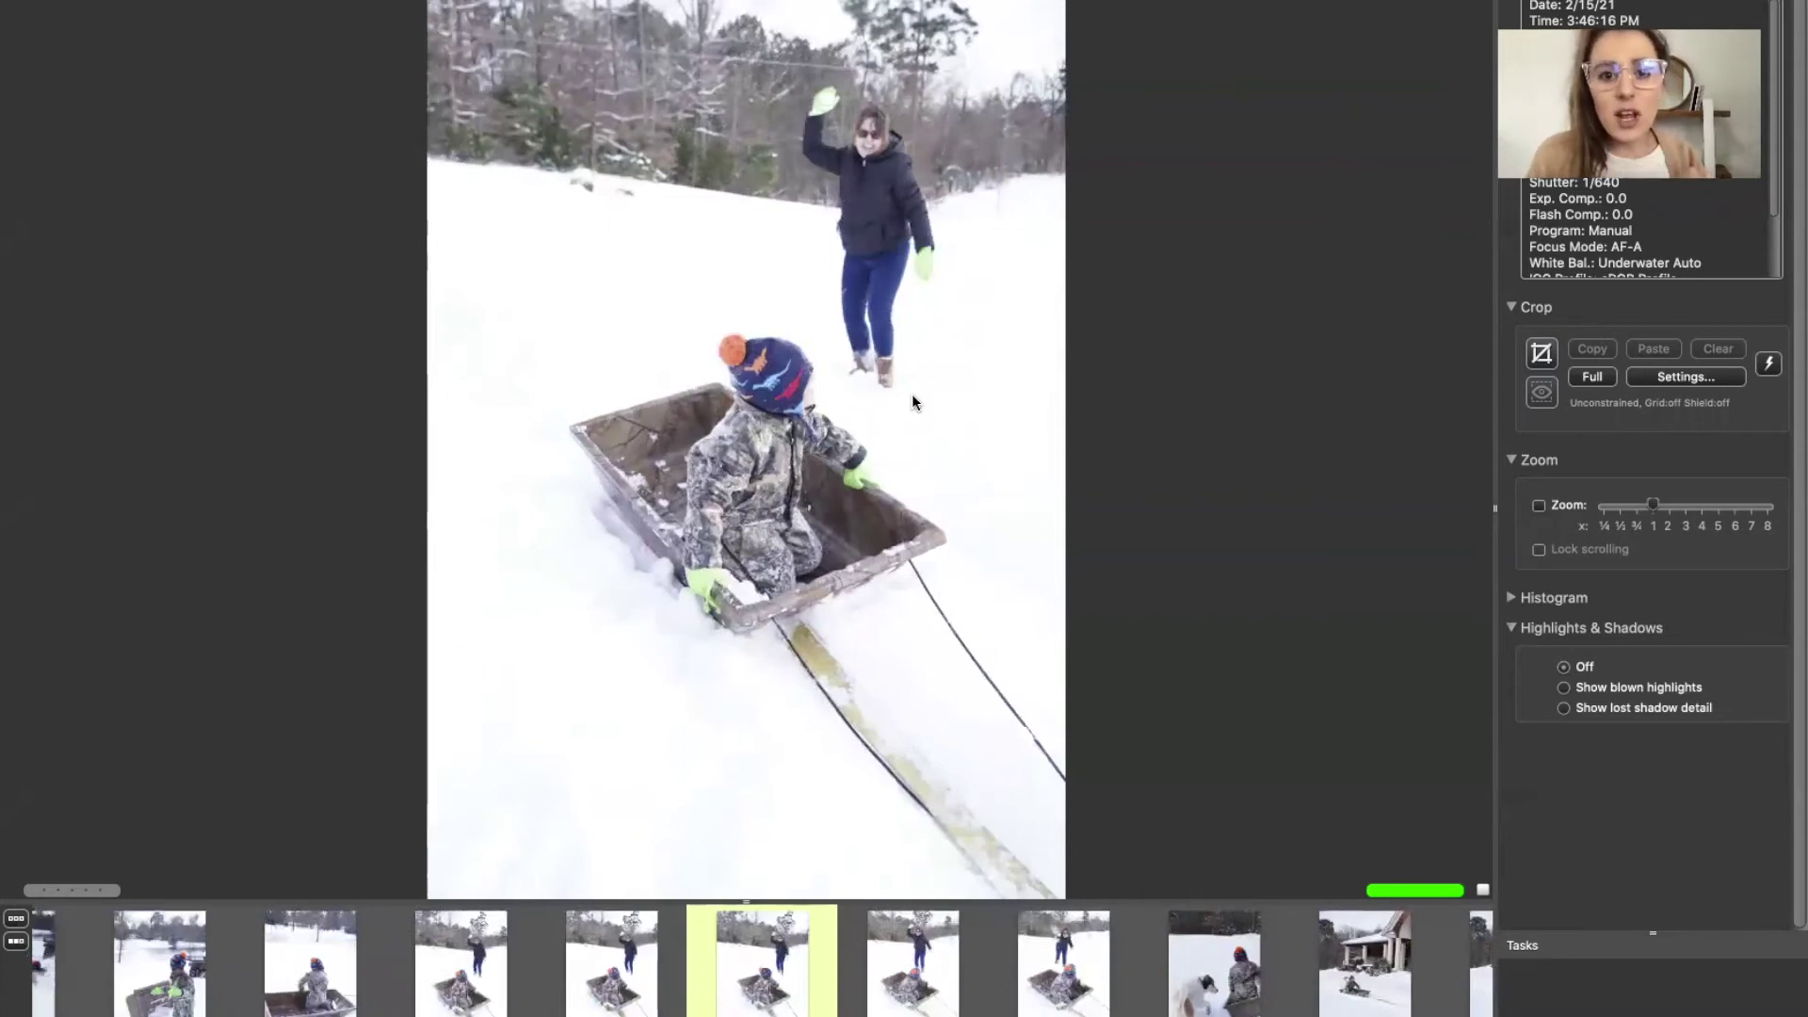
key("Left")
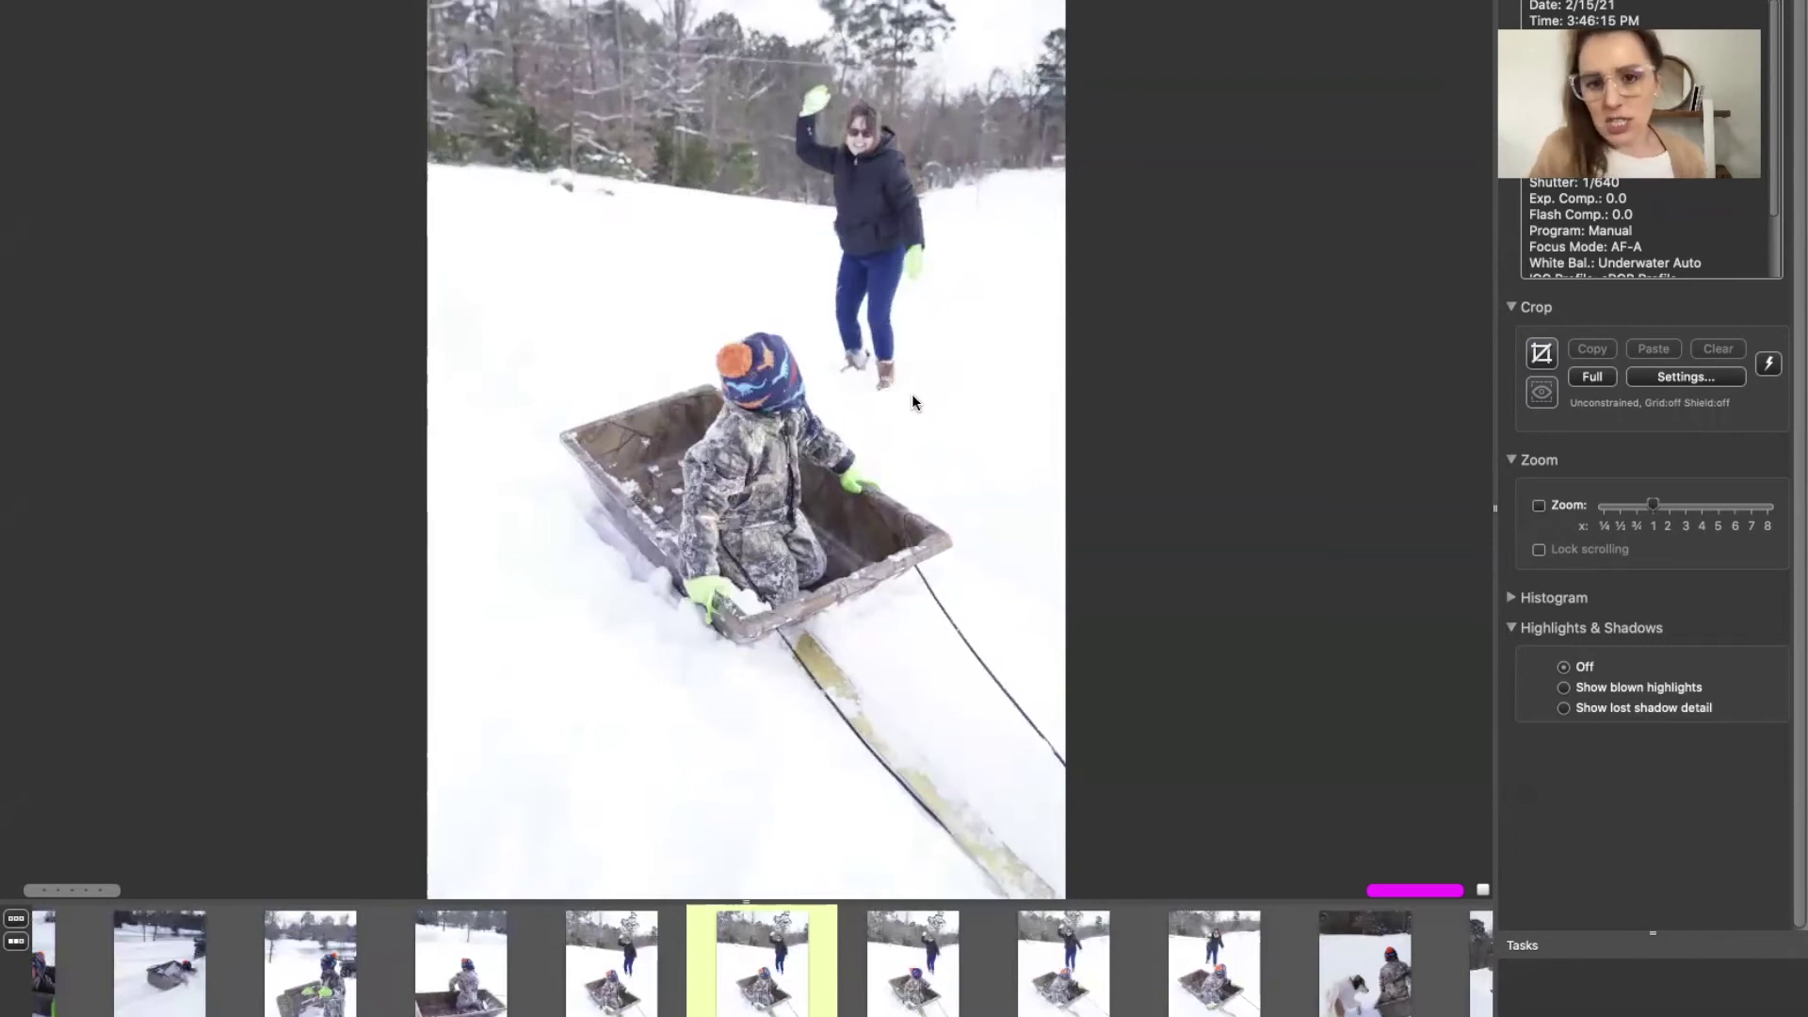
key("Left")
key("Left")
key("Left")
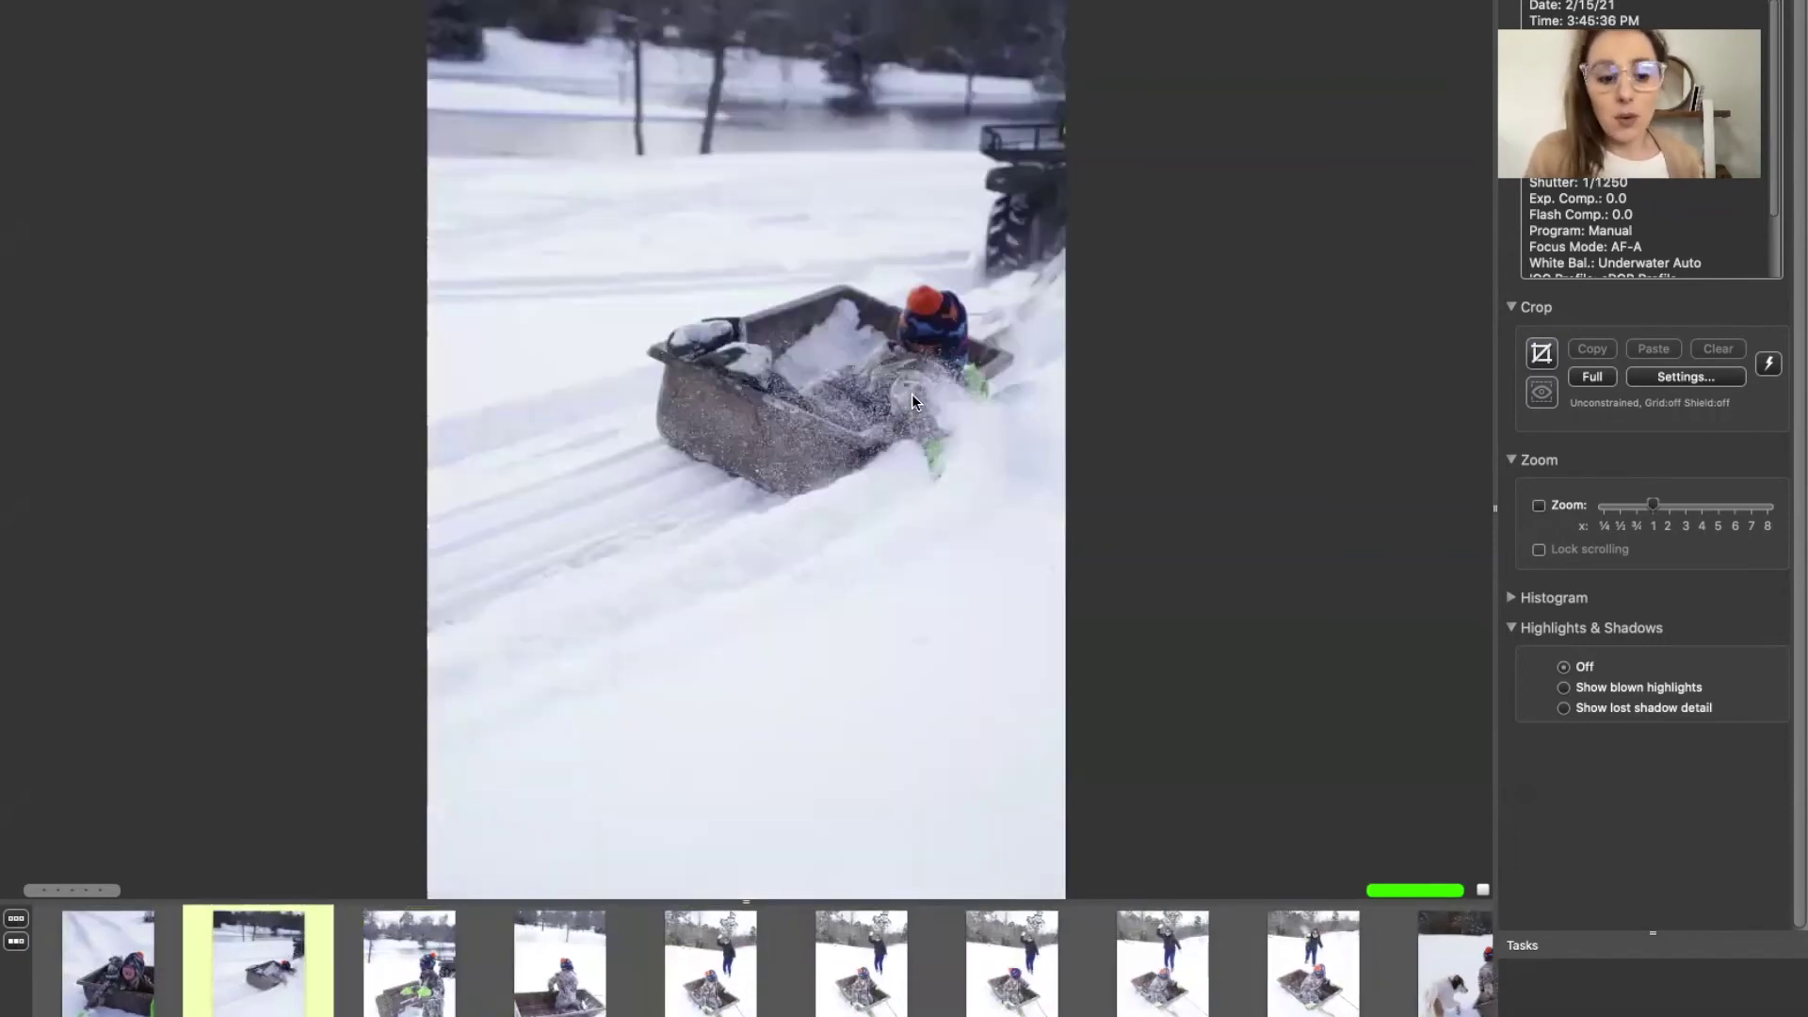
key("Left")
key("Escape")
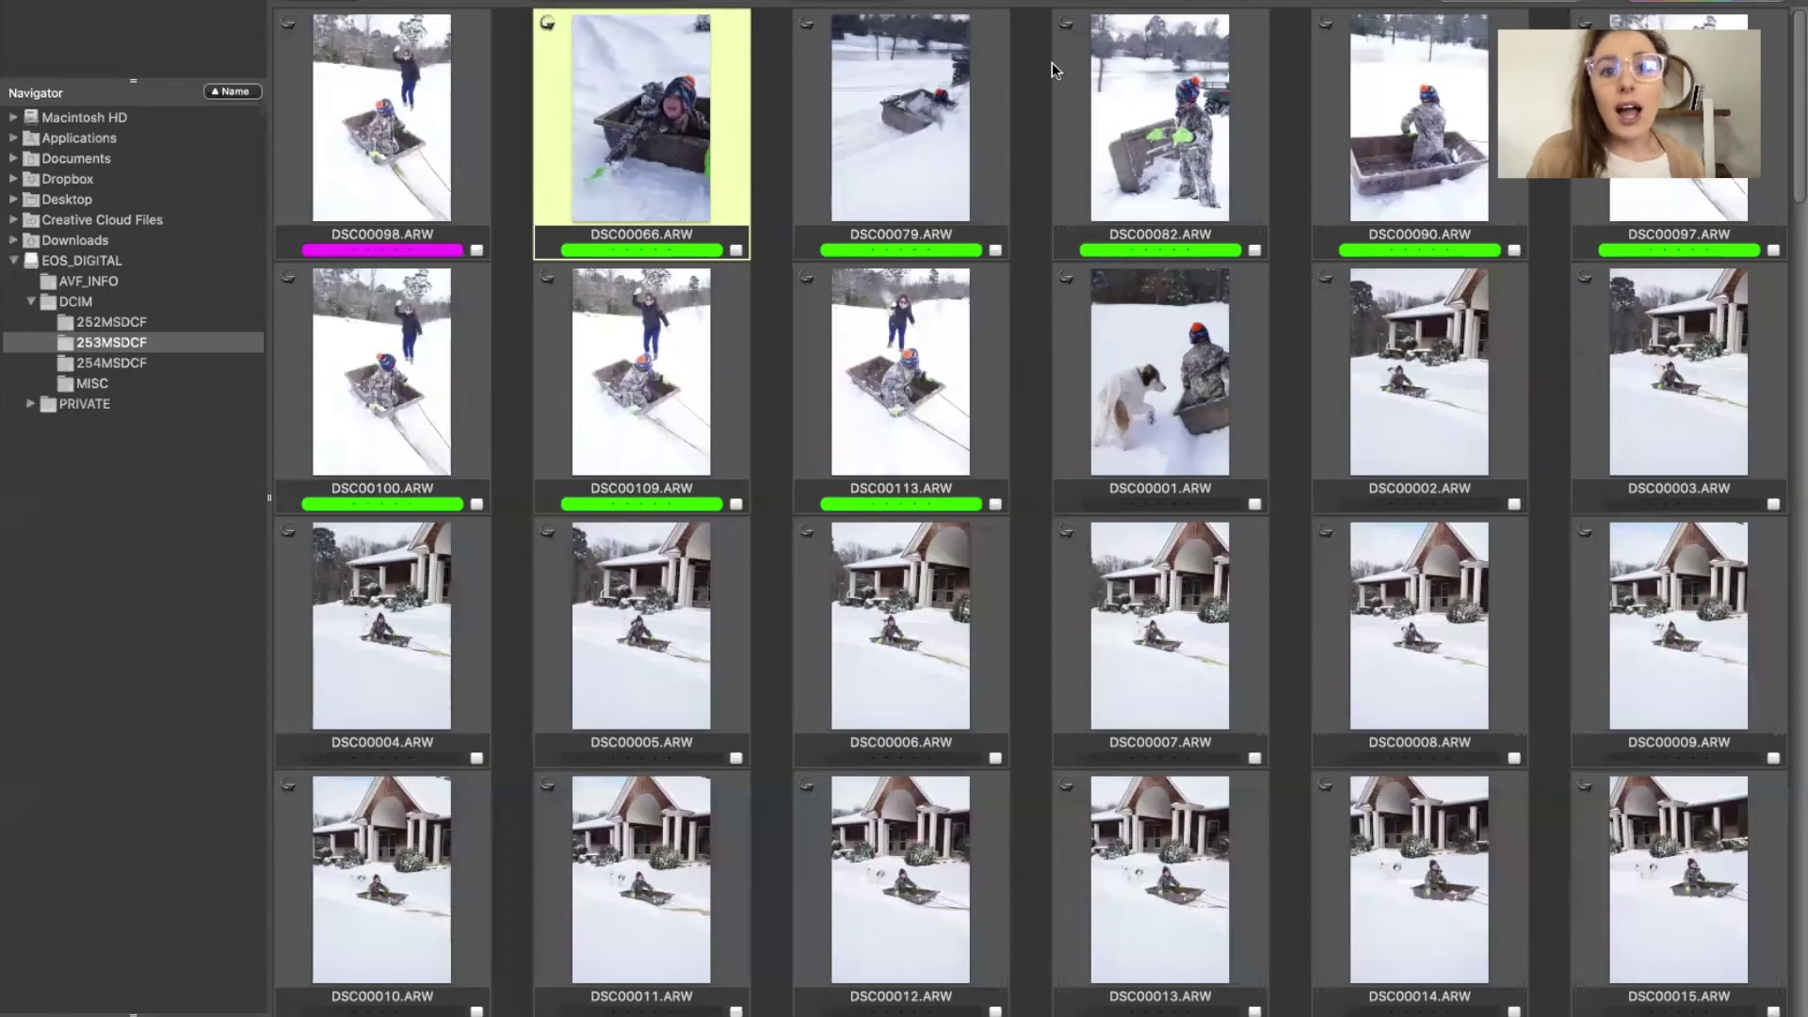
Select the green picks DSC00066 through DSC00113 and launch Adobe Photoshop 2020
right_click(551, 19)
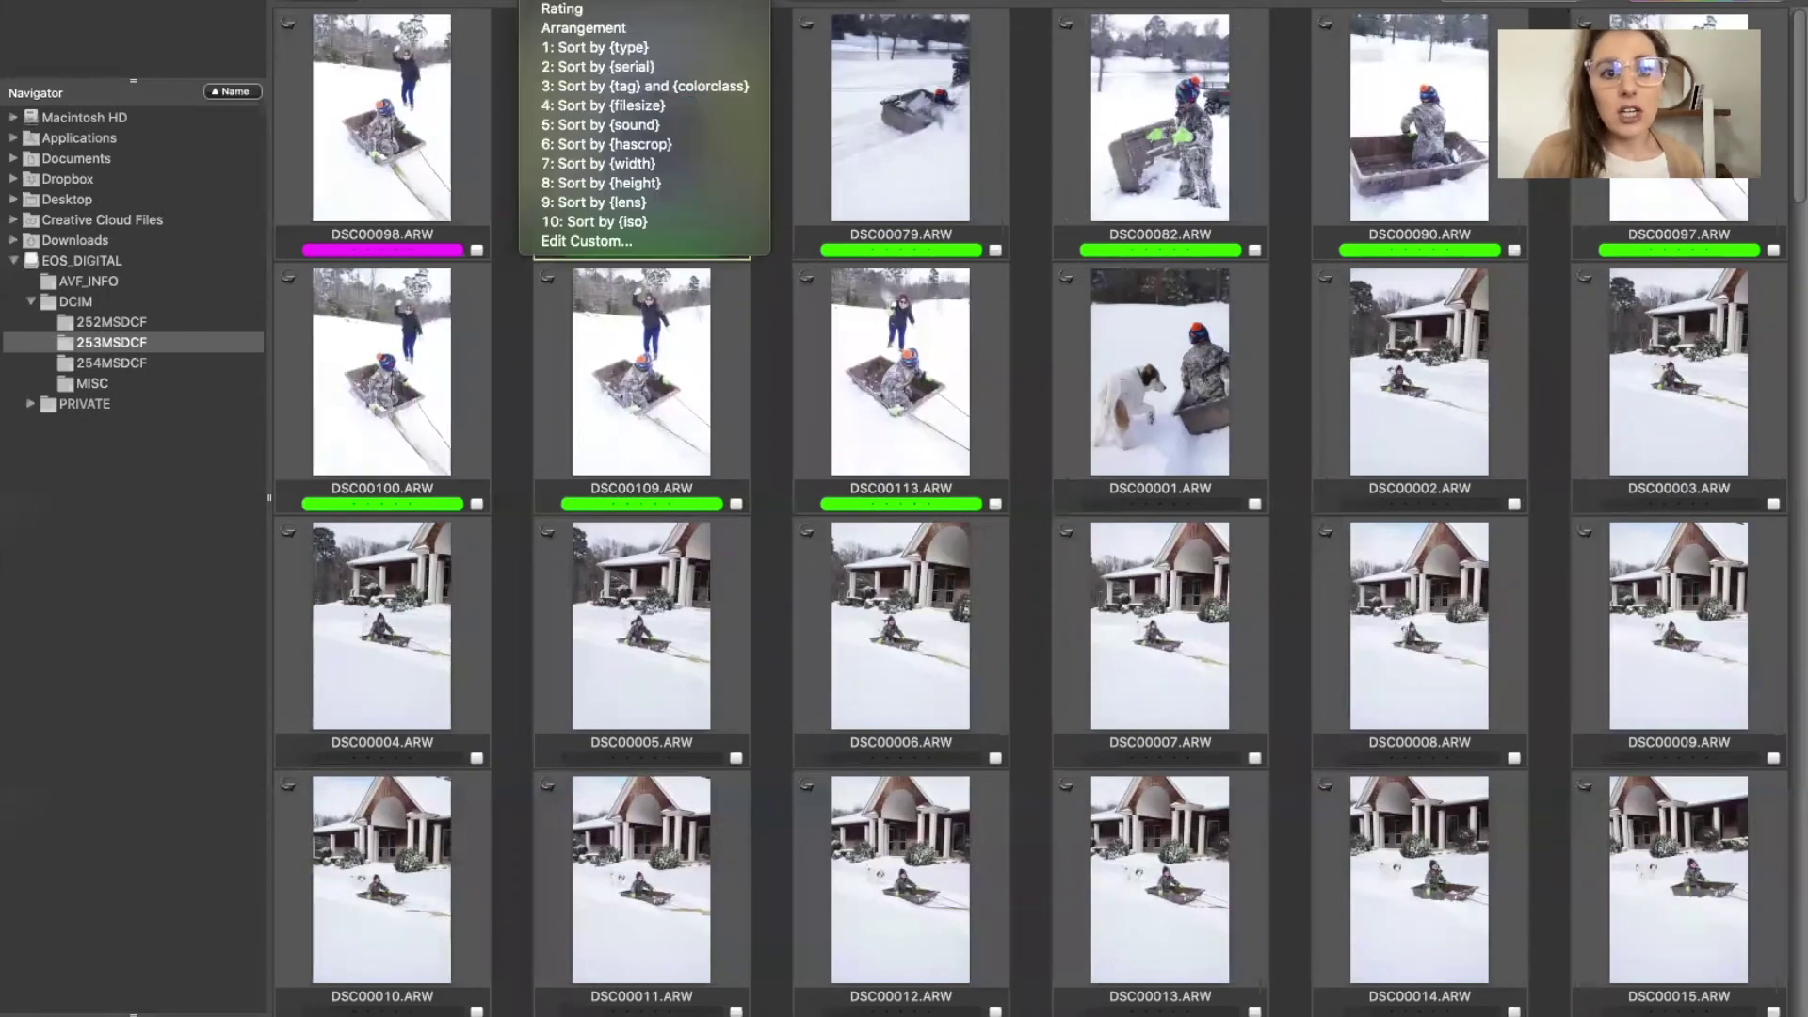
key("Escape")
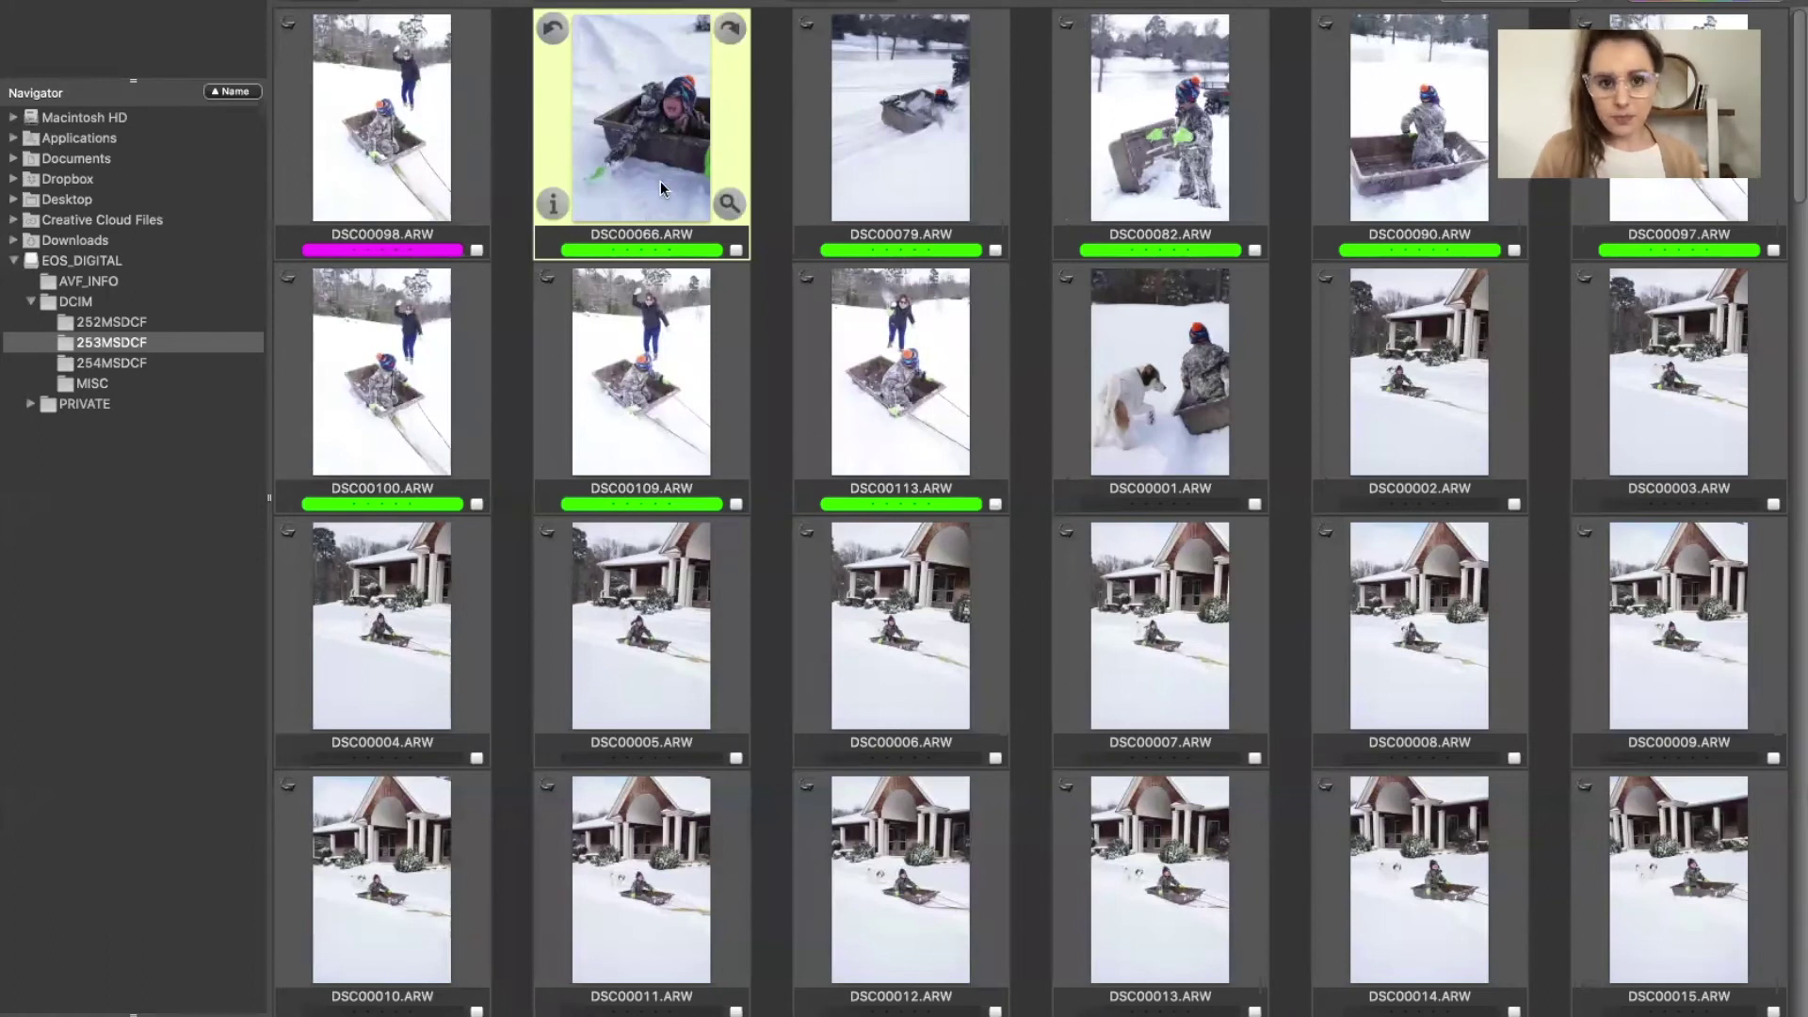
left_click(865, 359, "shift")
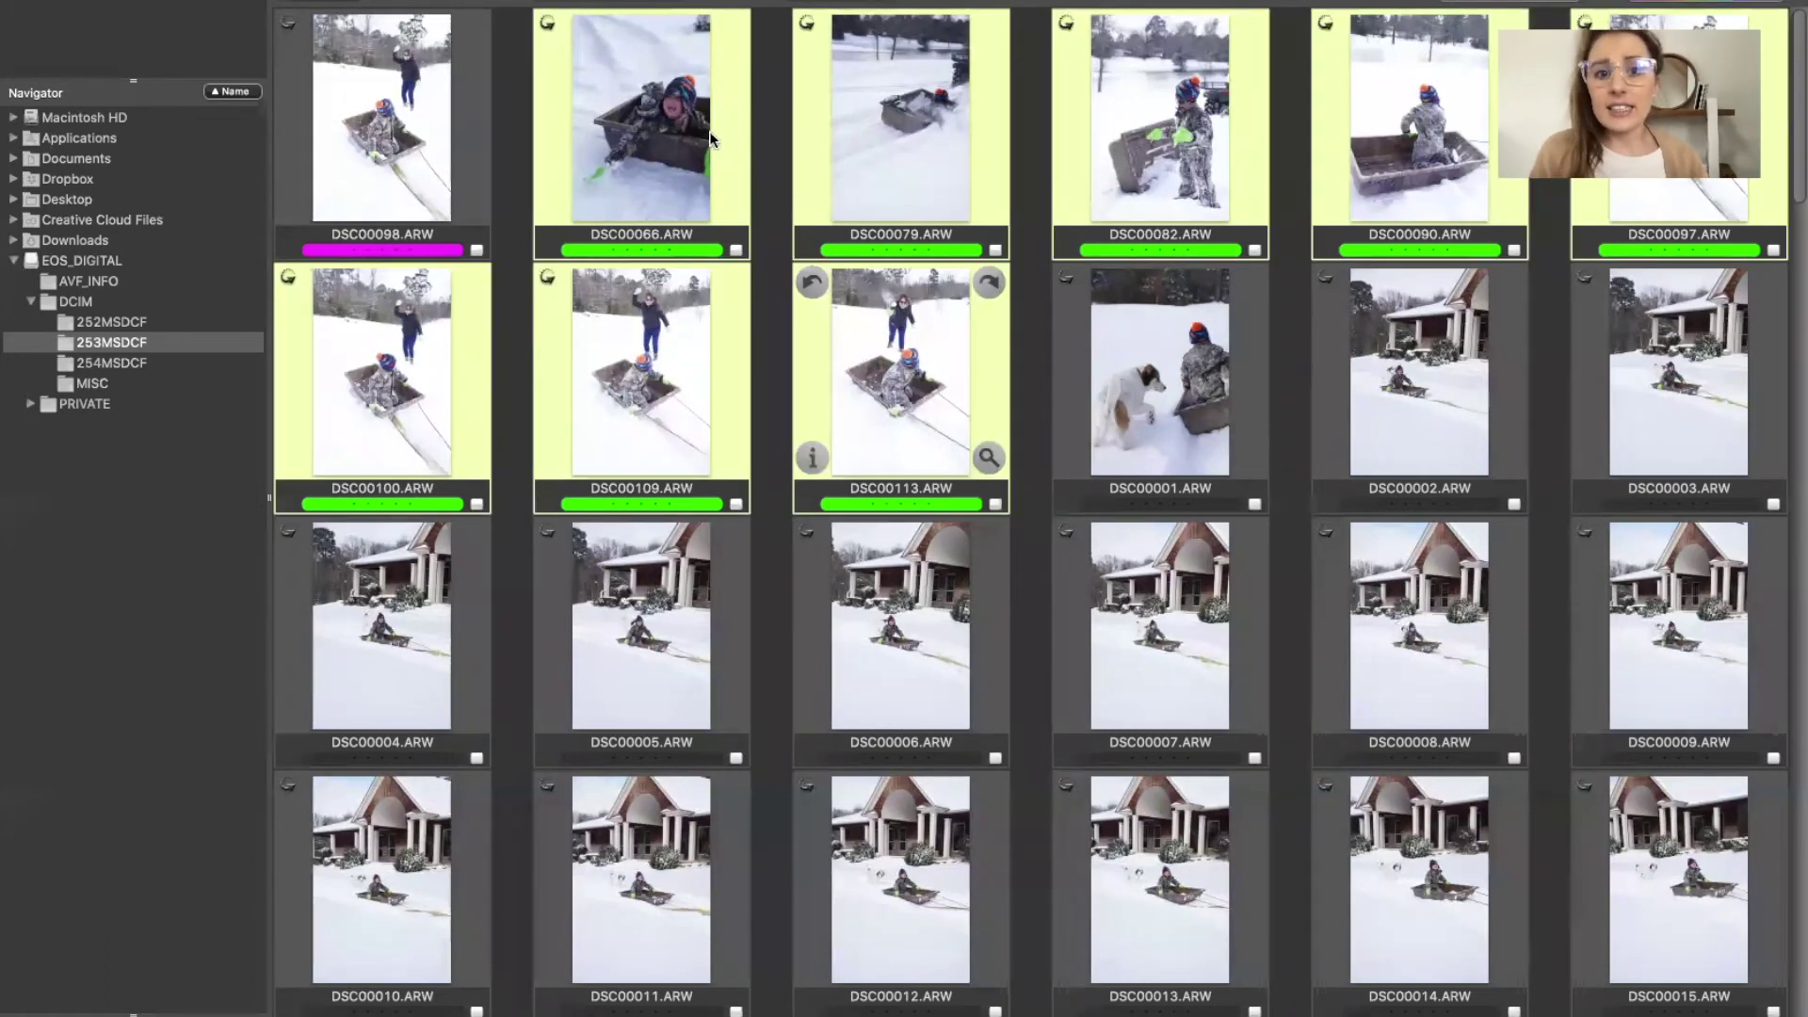
mouse_move(946, 1006)
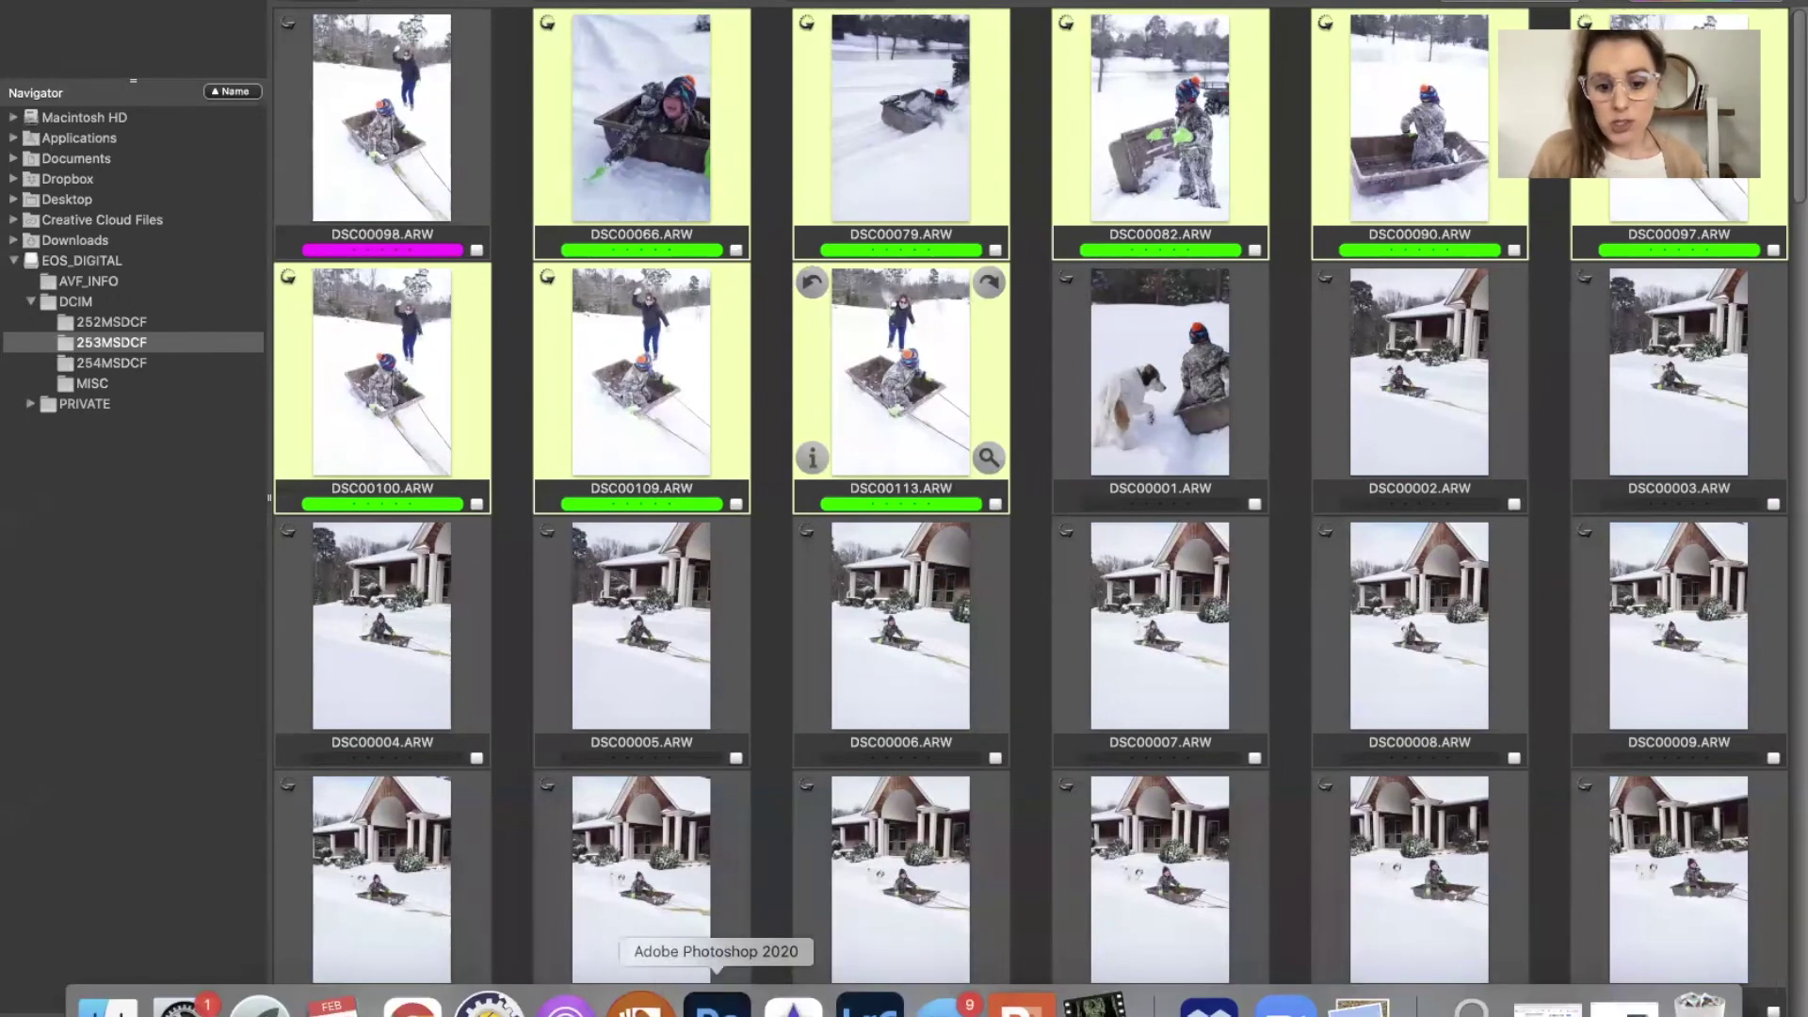
left_click(715, 1005)
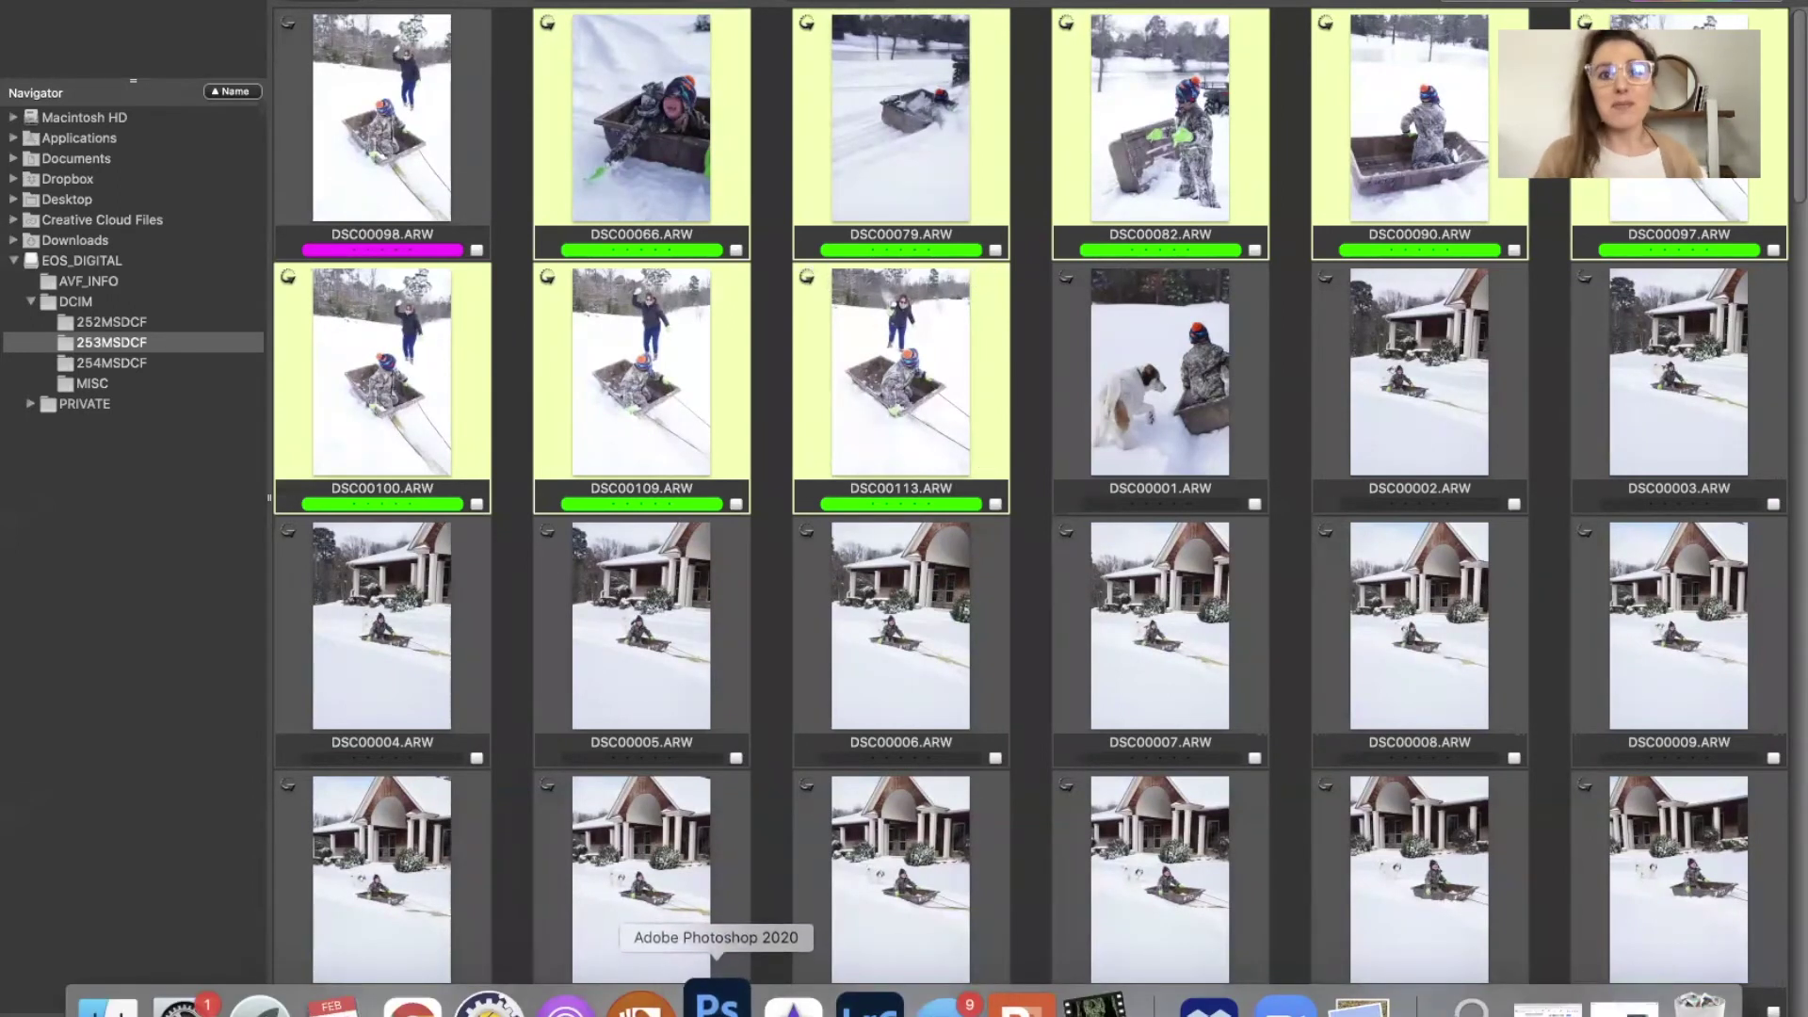